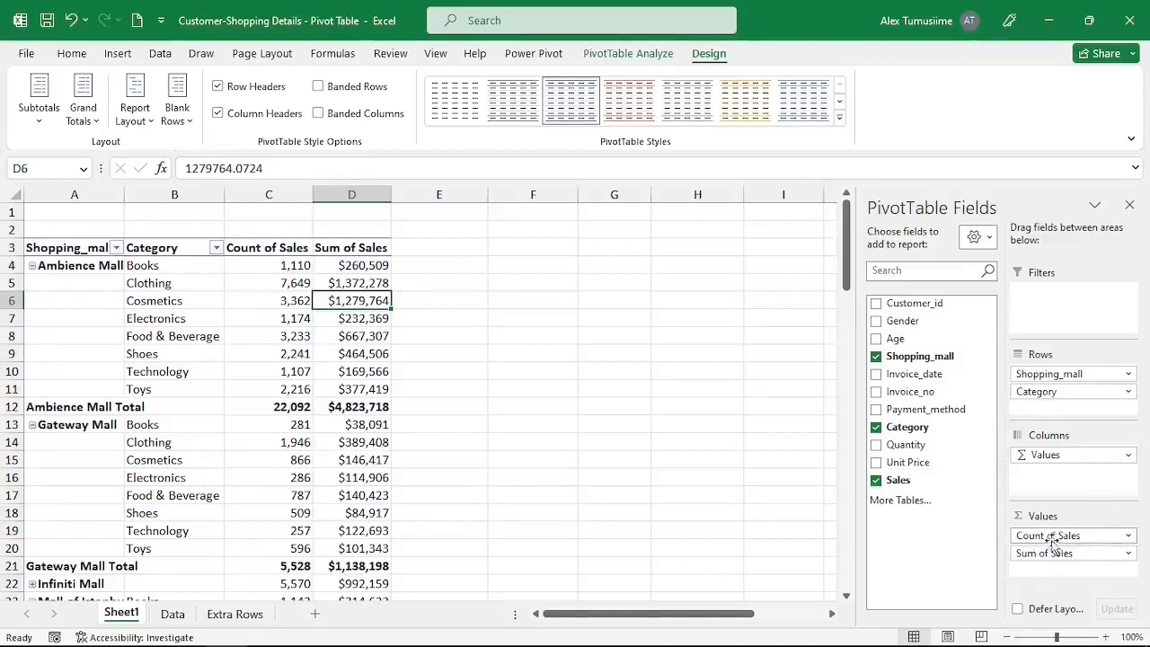
- Clear the pivot table by removing Count of Sales, Sum of Sales, Shopping_mall and Category from its areas
{"action": "left_click_drag", "start_coordinate": [1060, 536], "coordinate": [926, 536]}
{"action": "left_click_drag", "start_coordinate": [1060, 535], "coordinate": [925, 530]}
{"action": "left_click_drag", "start_coordinate": [1055, 375], "coordinate": [924, 489]}
{"action": "left_click_drag", "start_coordinate": [1056, 374], "coordinate": [924, 485]}
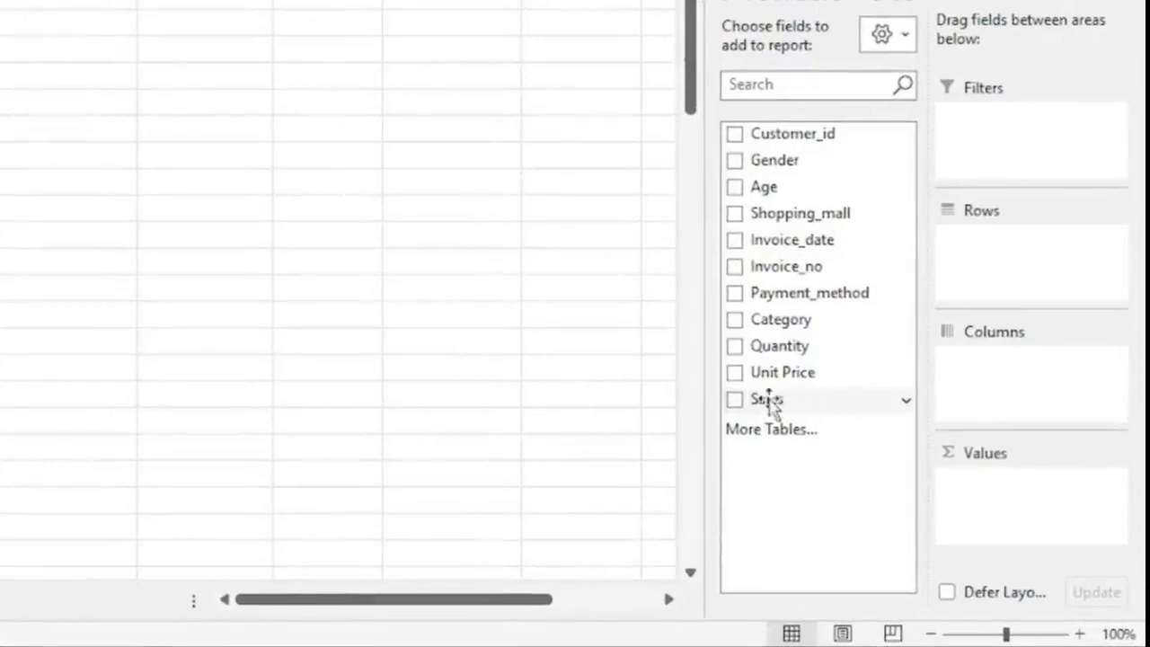
- Build the pivot table with Sales in Values, Category in Rows and Gender in Columns
{"action": "left_click_drag", "start_coordinate": [773, 403], "coordinate": [1024, 519]}
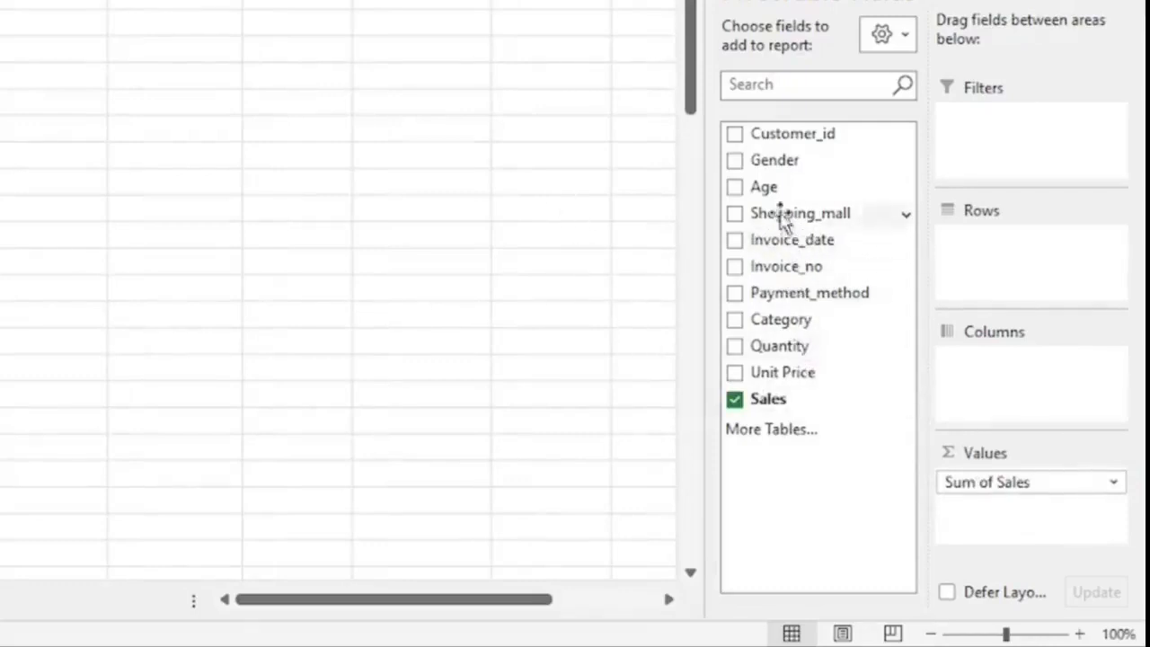
{"action": "left_click_drag", "start_coordinate": [781, 319], "coordinate": [1030, 275]}
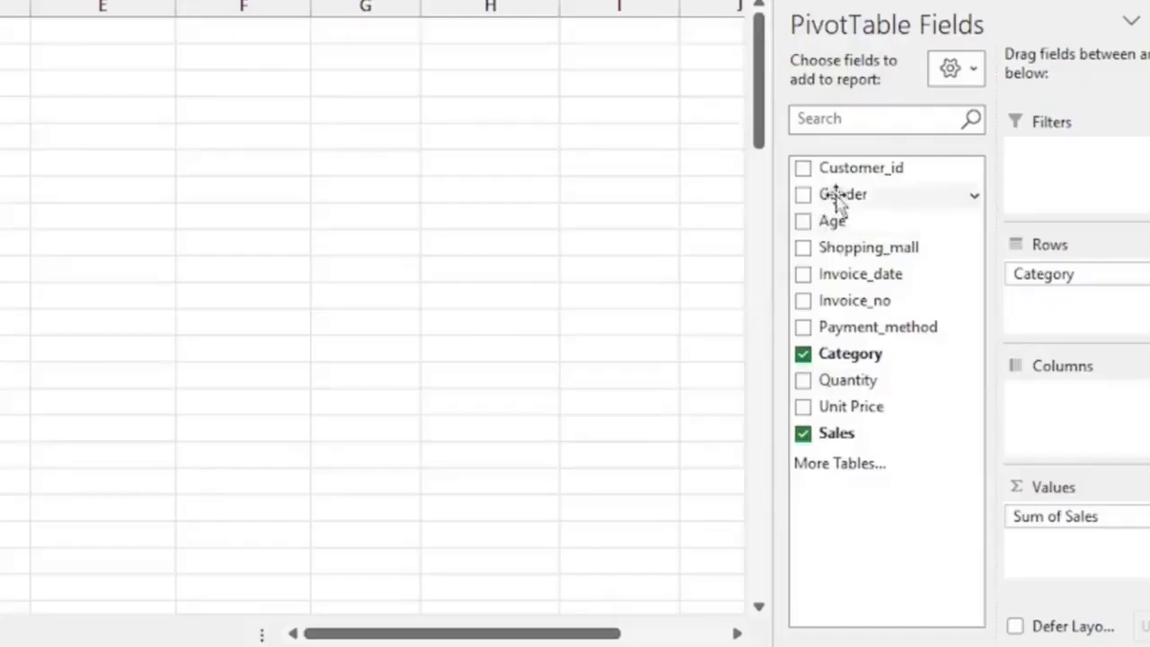
{"action": "left_click_drag", "start_coordinate": [892, 323], "coordinate": [1082, 424]}
{"action": "left_click_drag", "start_coordinate": [1111, 348], "coordinate": [1096, 431]}
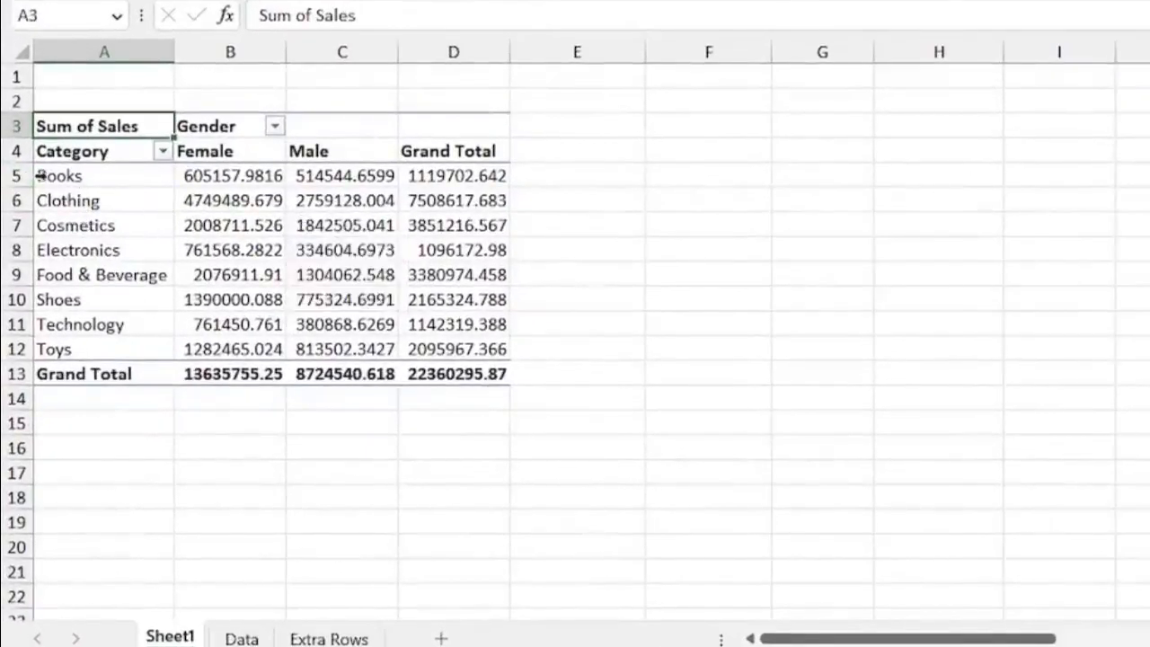
- Format the Sum of Sales values in the Category by Gender pivot table as $ currency with 0 decimal places
{"action": "left_click", "coordinate": [243, 177]}
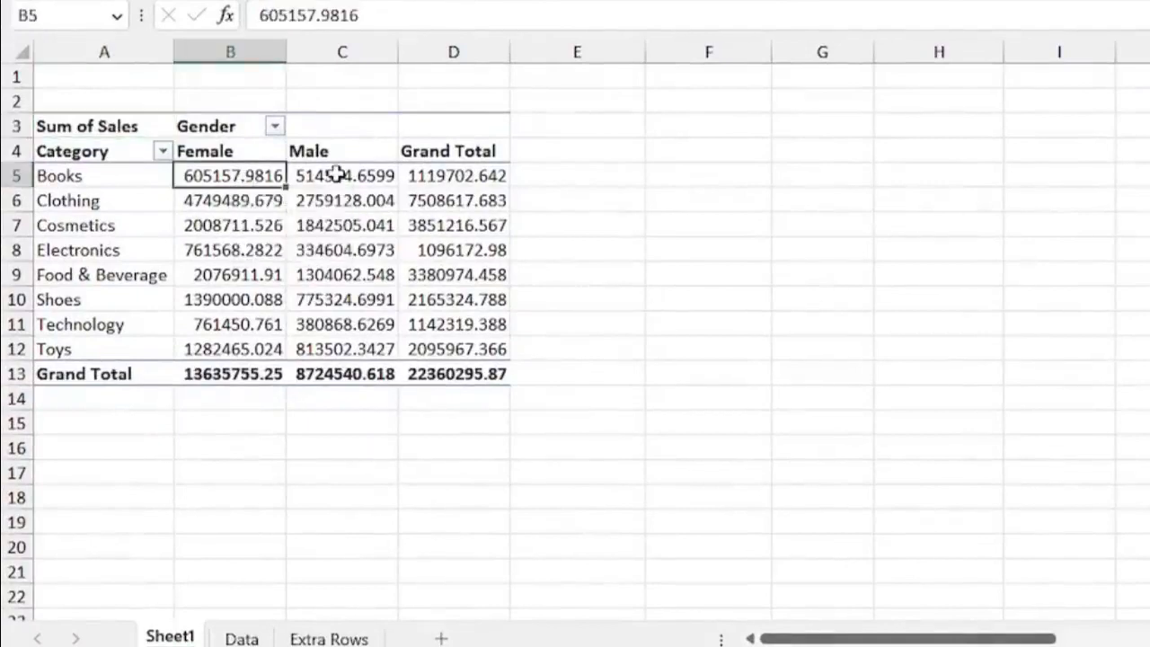
{"action": "left_click", "coordinate": [336, 177]}
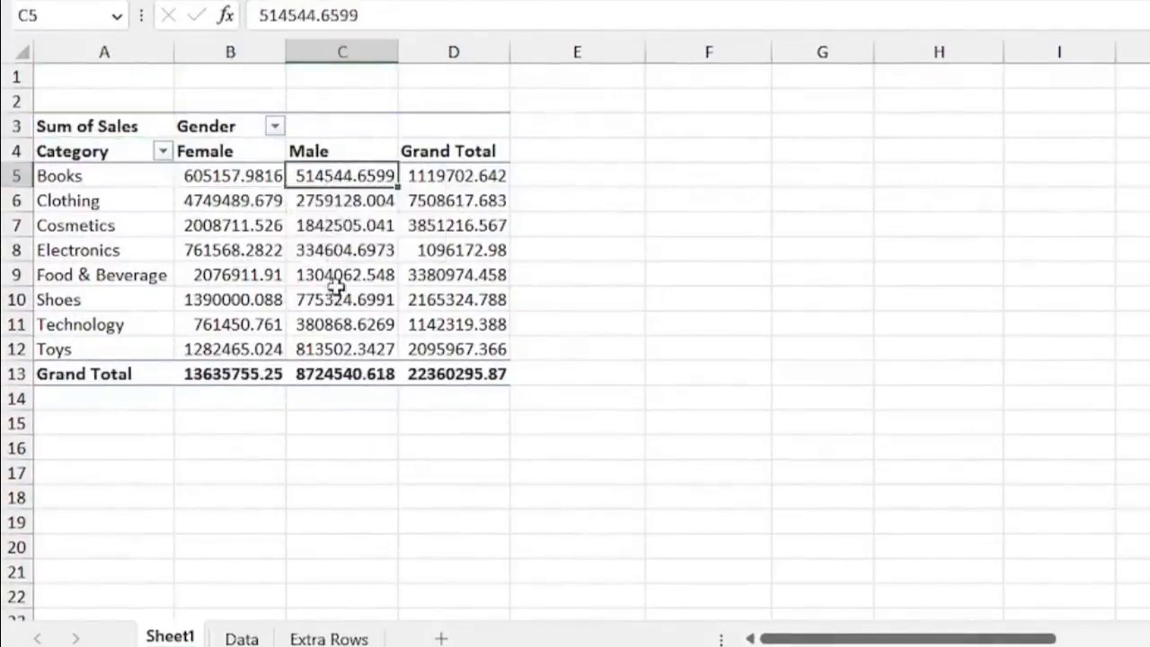
{"action": "right_click", "coordinate": [340, 230]}
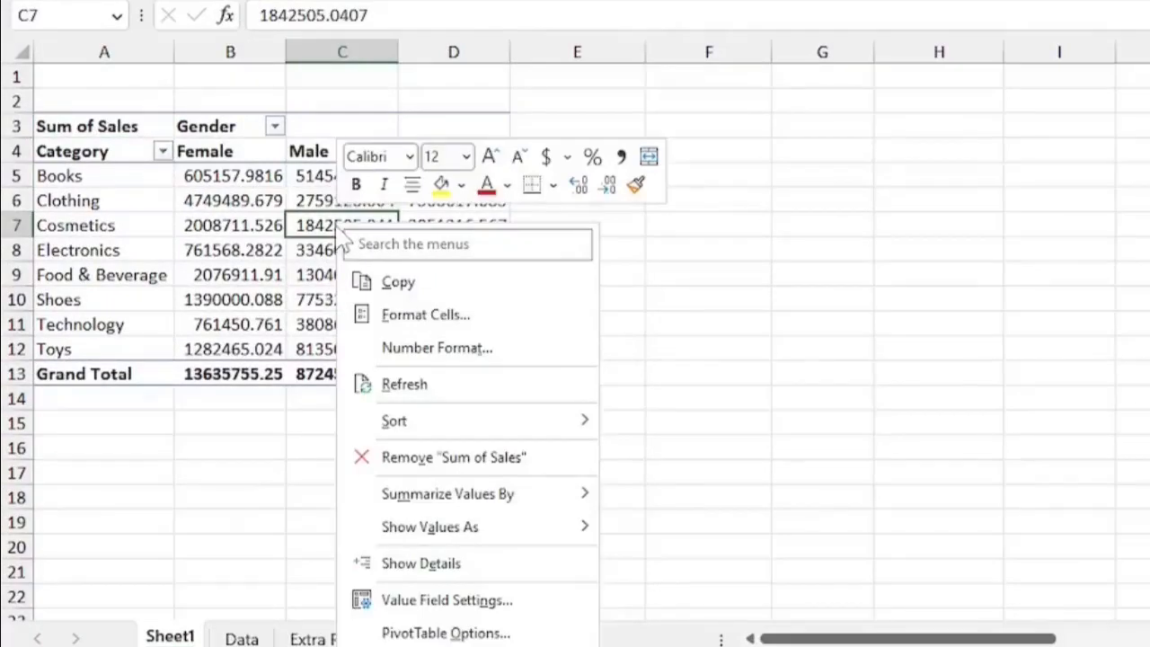
{"action": "left_click", "coordinate": [441, 350]}
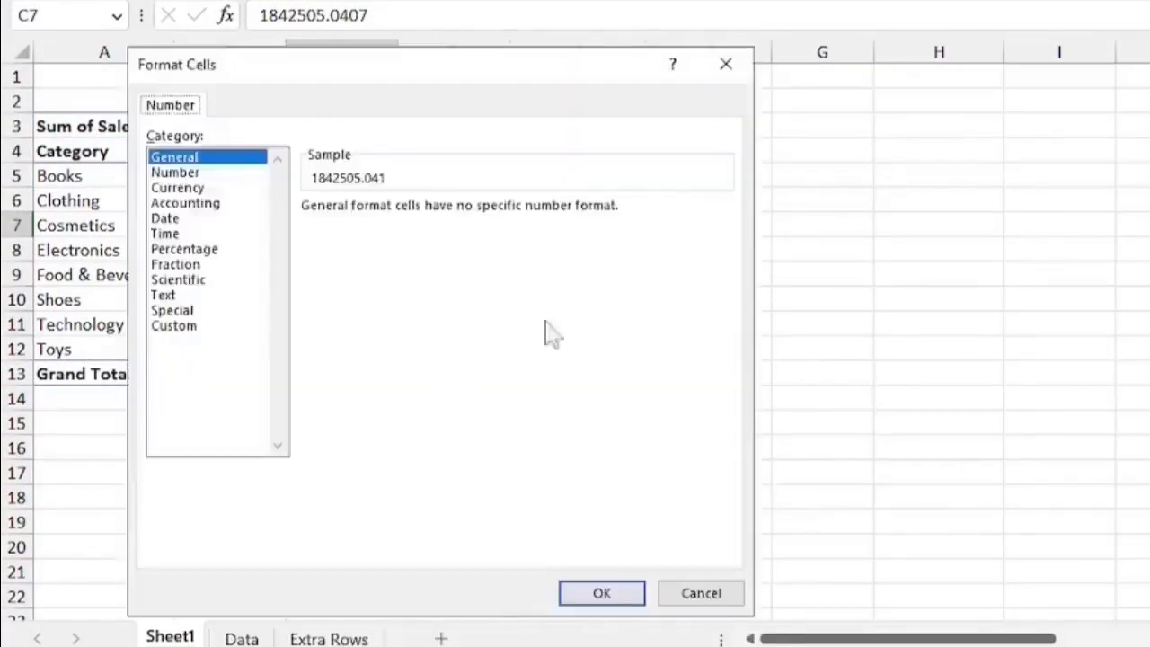
{"action": "left_click", "coordinate": [184, 188]}
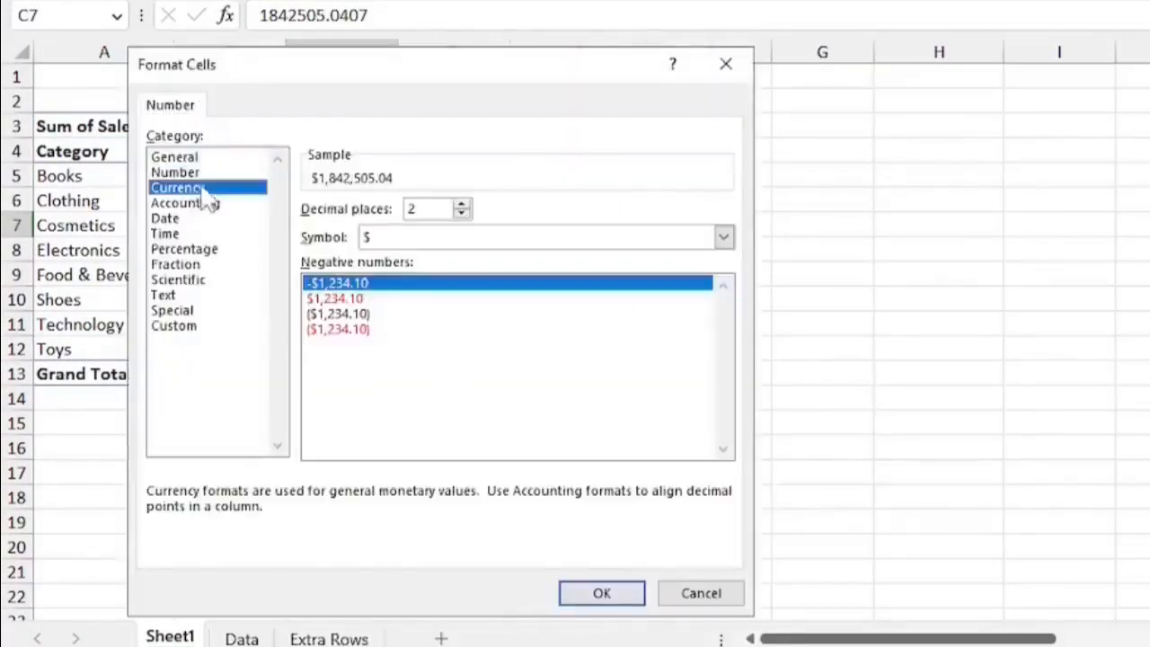
{"action": "left_click", "coordinate": [461, 214]}
{"action": "left_click", "coordinate": [461, 214]}
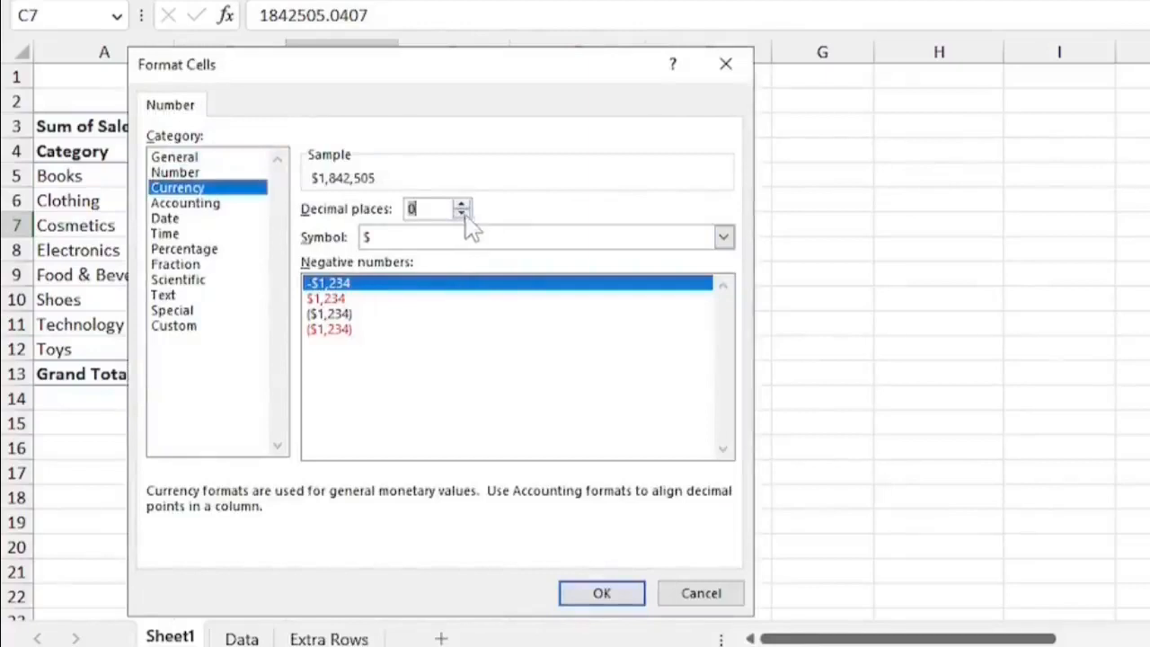
{"action": "left_click", "coordinate": [602, 595]}
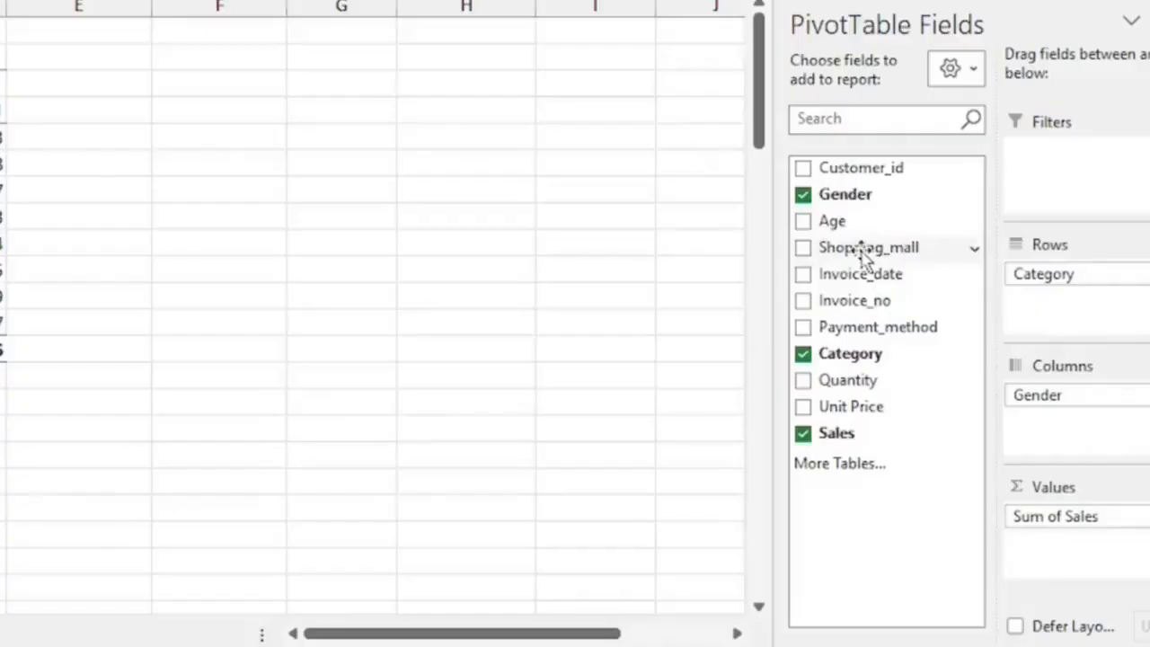
- Add Shopping_mall to Rows and place it above Category
{"action": "mouse_move", "coordinate": [863, 254]}
{"action": "left_mouse_down"}
{"action": "mouse_move", "coordinate": [1142, 342]}
{"action": "mouse_move", "coordinate": [1081, 322]}
{"action": "mouse_move", "coordinate": [1079, 310]}
{"action": "left_mouse_up"}
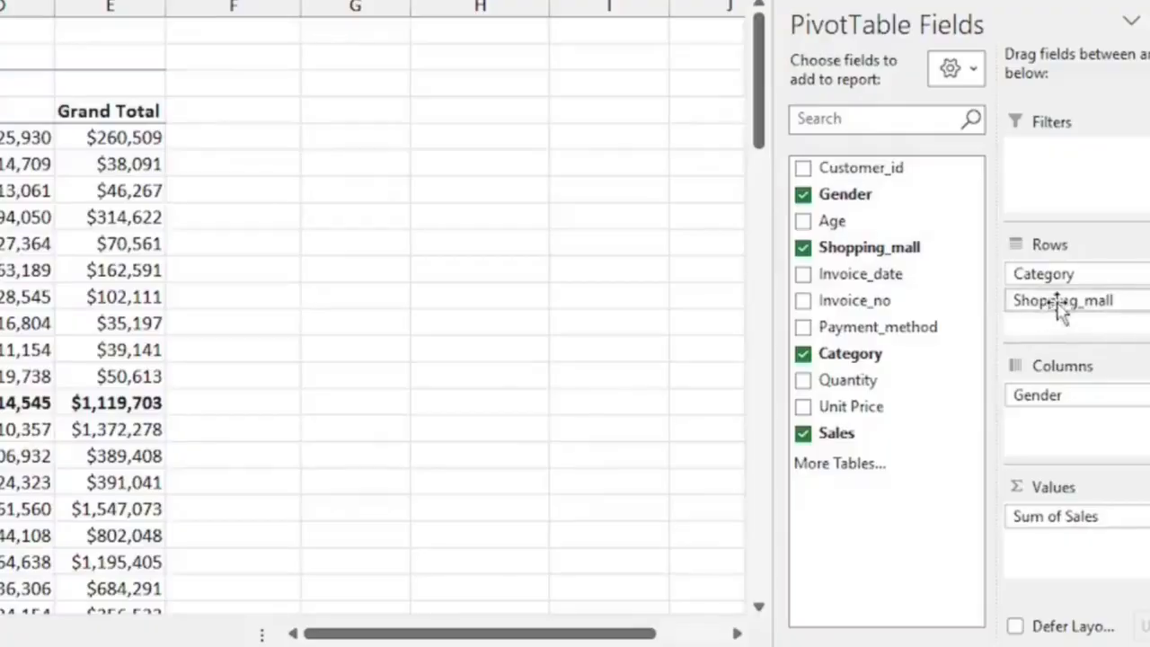
{"action": "left_click_drag", "start_coordinate": [1057, 303], "coordinate": [1058, 275]}
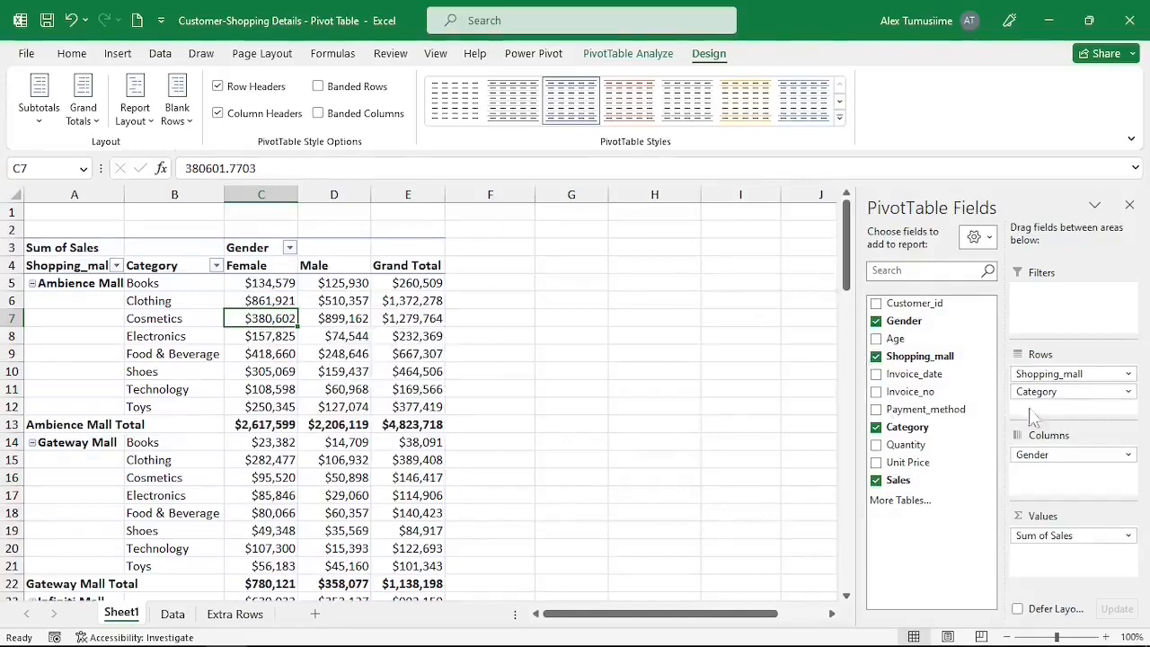
- Remove all fields from the pivot table, and rebuild it with Sales in Values and Invoice_date in Rows
{"action": "left_click_drag", "start_coordinate": [1029, 374], "coordinate": [908, 406]}
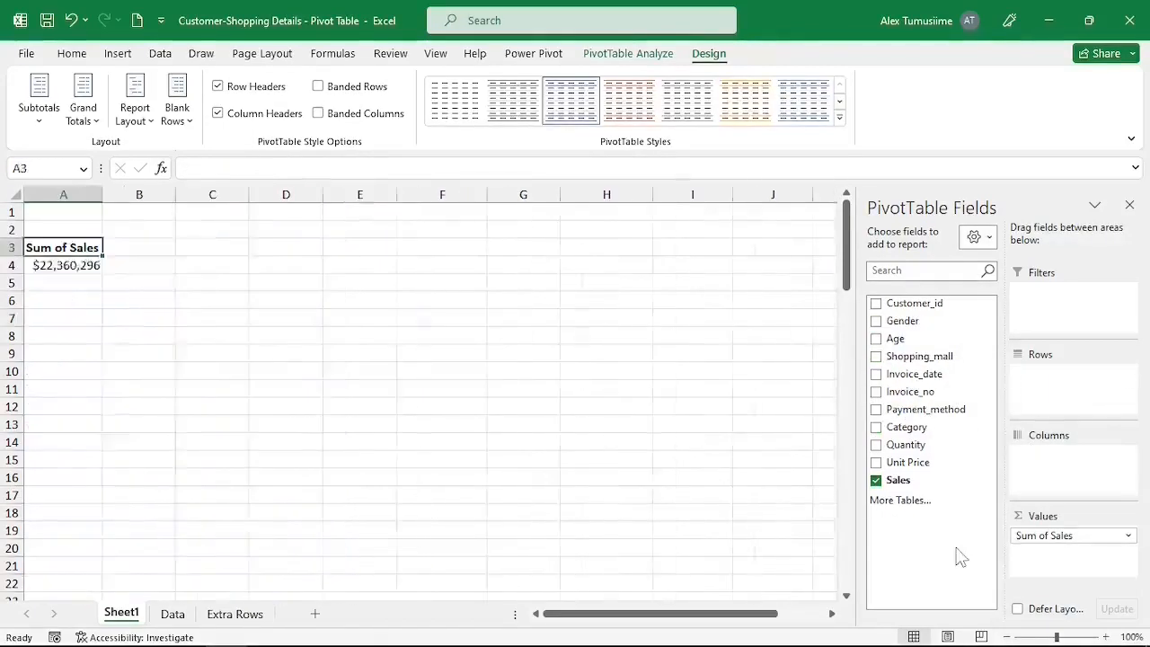
{"action": "left_click_drag", "start_coordinate": [956, 551], "coordinate": [961, 557]}
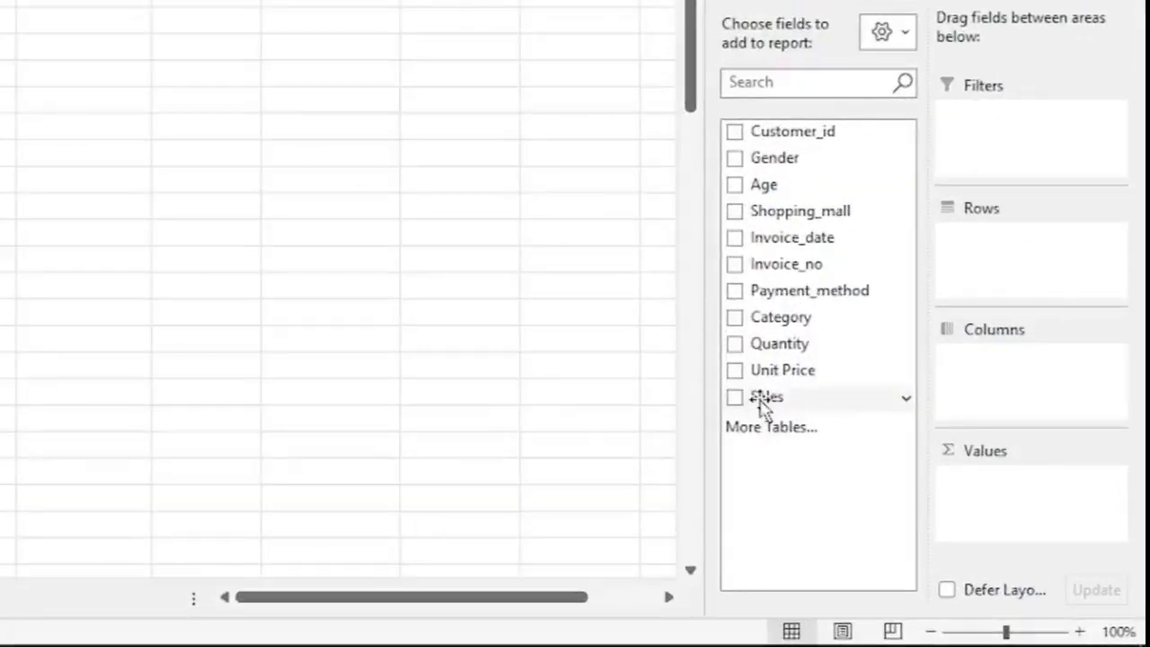
{"action": "left_click_drag", "start_coordinate": [762, 407], "coordinate": [1018, 514]}
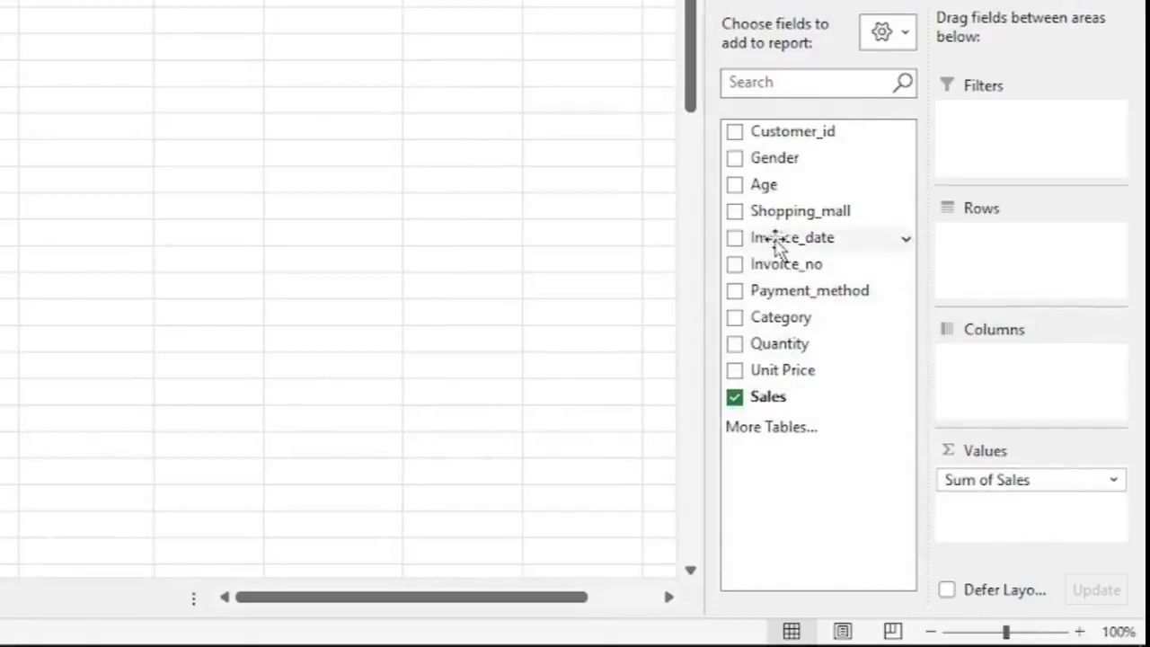
{"action": "left_click_drag", "start_coordinate": [779, 248], "coordinate": [1014, 264]}
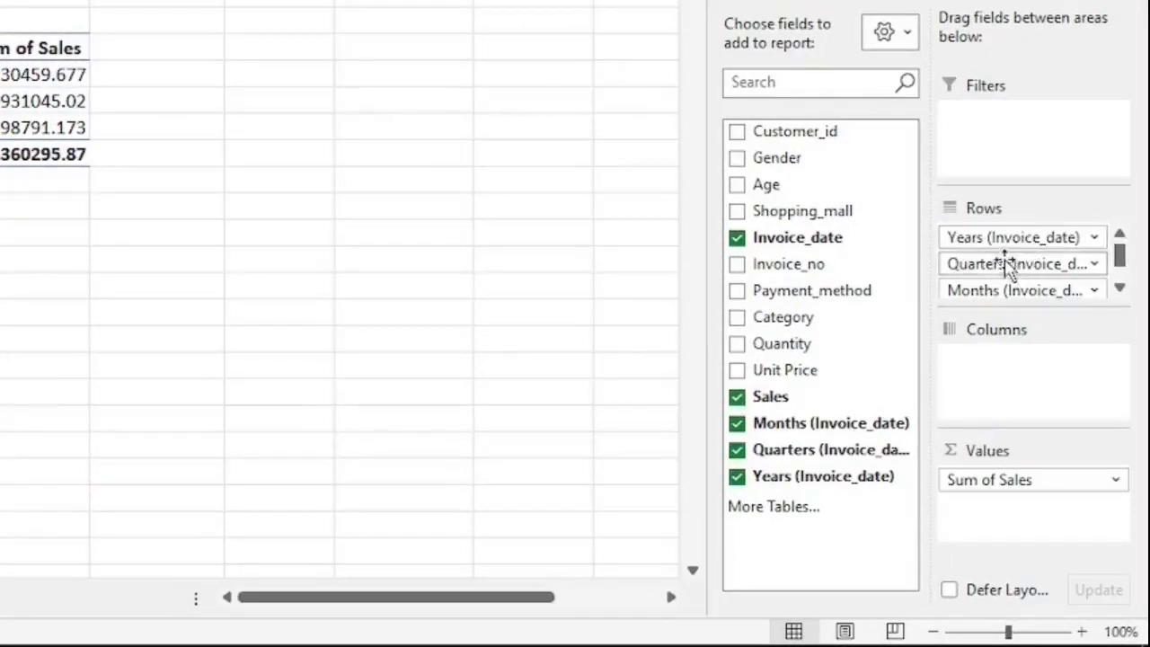
- Remove the Quarters and Invoice_date fields from Rows, keeping only Years and Months
{"action": "left_click_drag", "start_coordinate": [1001, 270], "coordinate": [817, 293]}
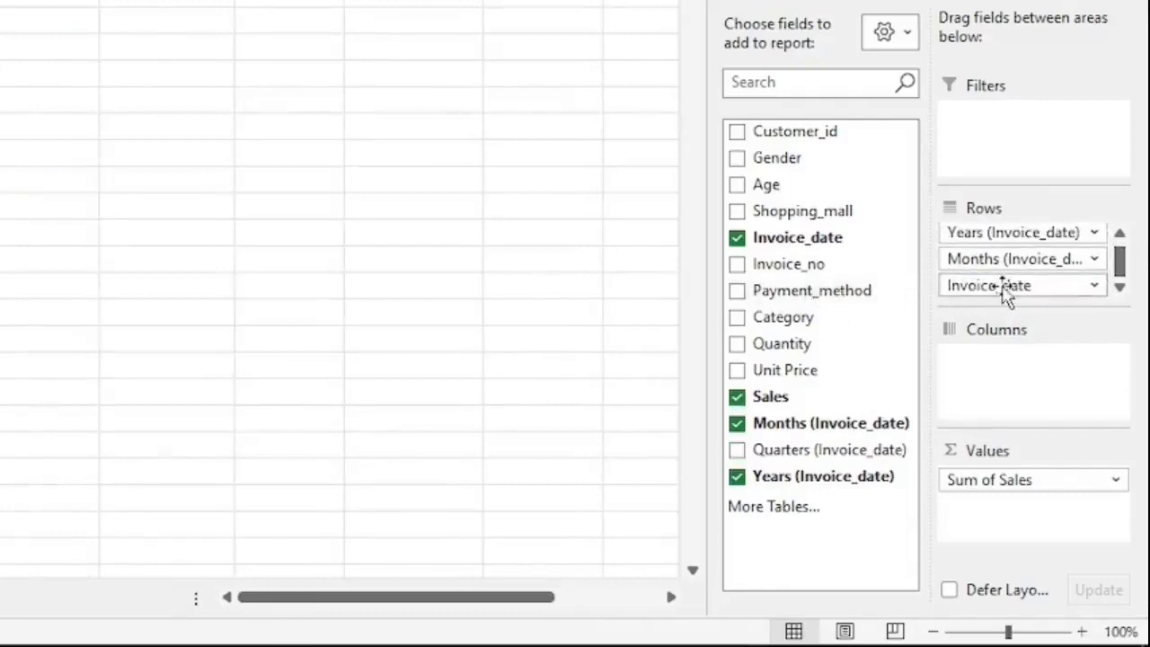
{"action": "left_click_drag", "start_coordinate": [1006, 292], "coordinate": [824, 343]}
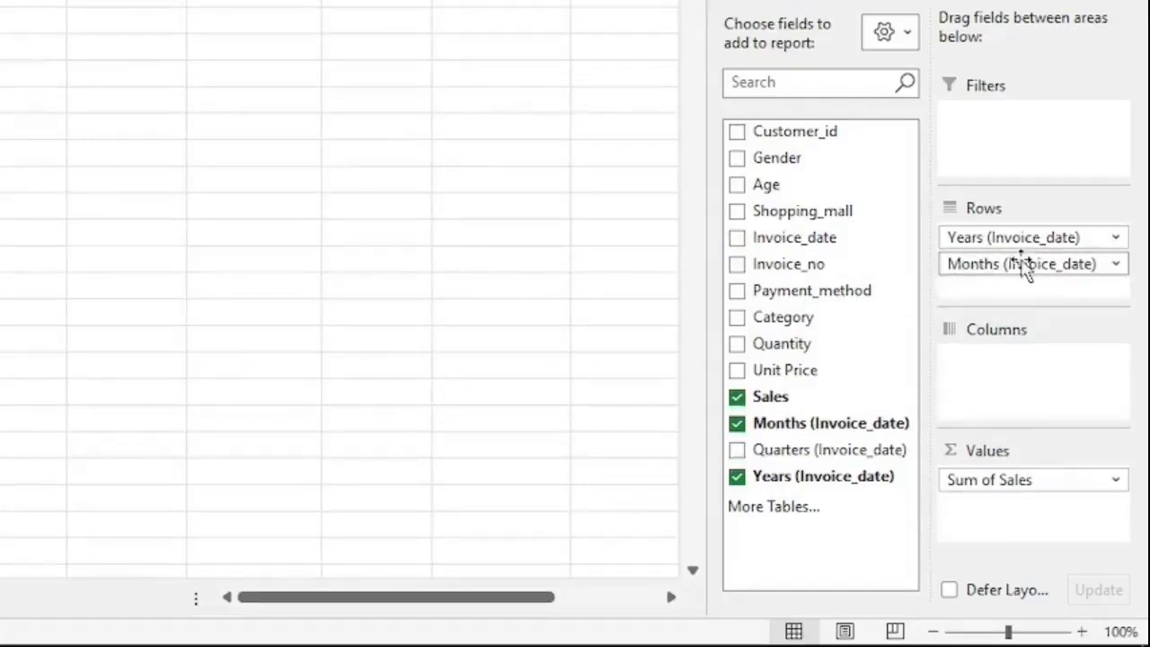
{"action": "left_click_drag", "start_coordinate": [1024, 270], "coordinate": [972, 266]}
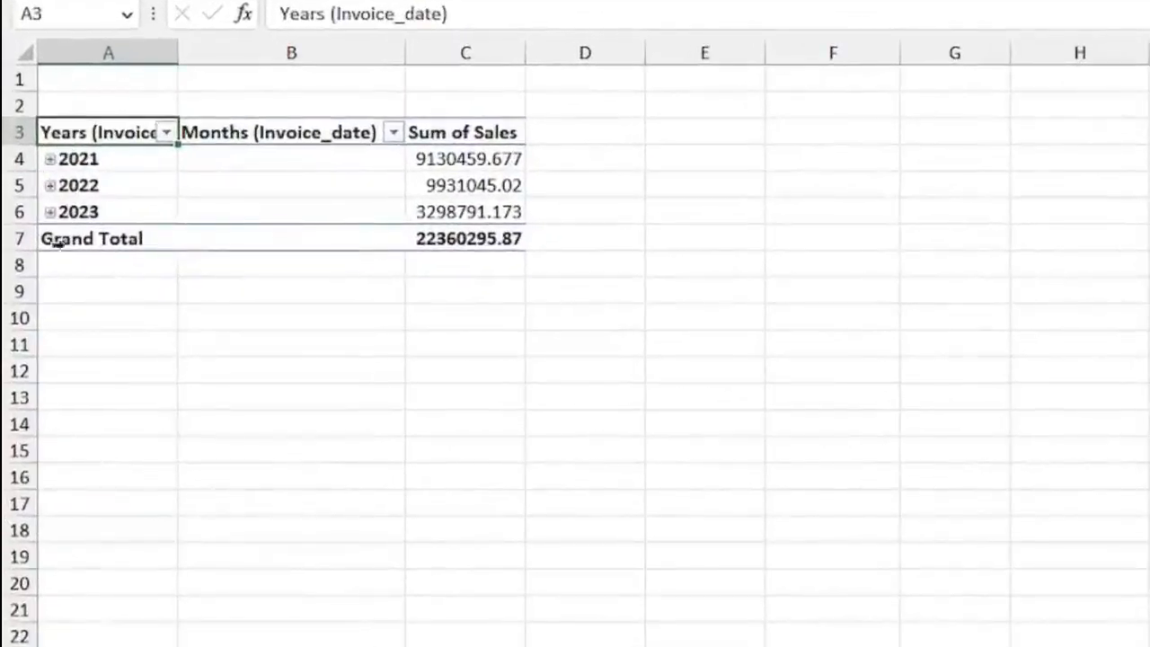
- Expand the entire Years field to show the months under every year, and look through the monthly sales
{"action": "right_click", "coordinate": [70, 159]}
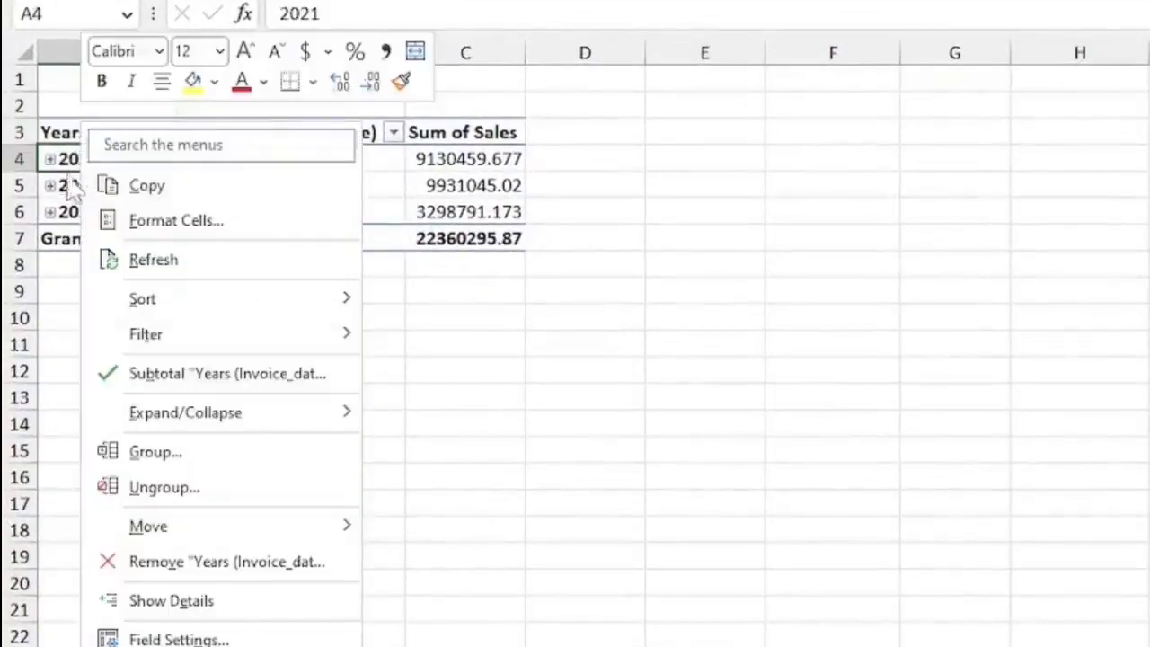
{"action": "mouse_move", "coordinate": [178, 422]}
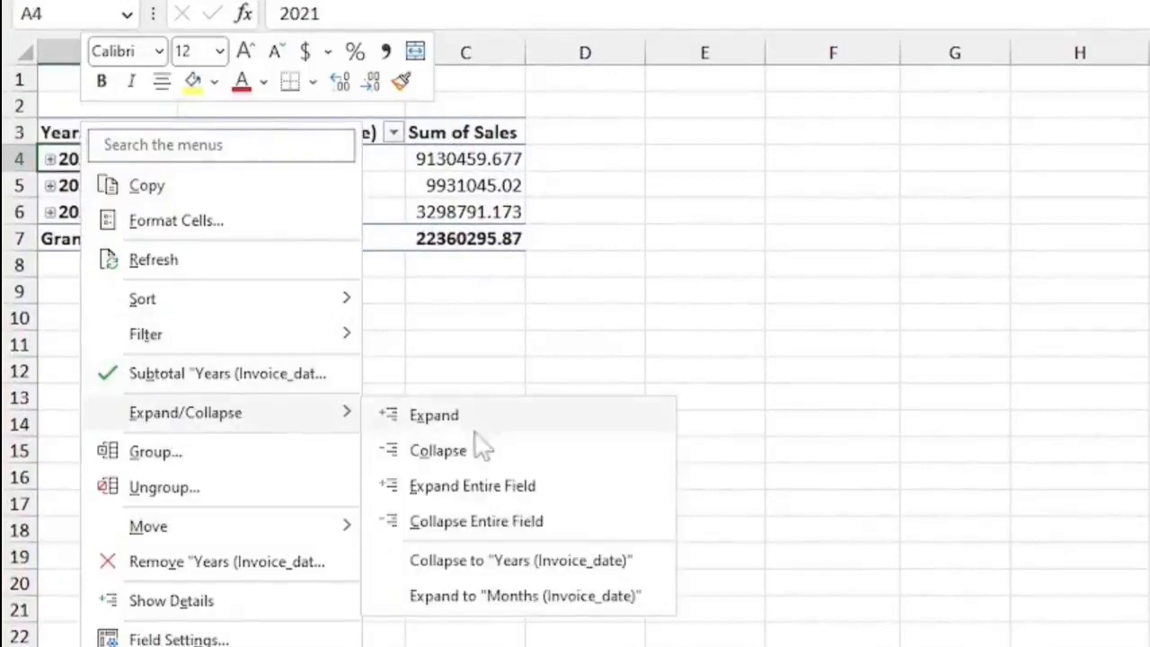
{"action": "left_click", "coordinate": [517, 490]}
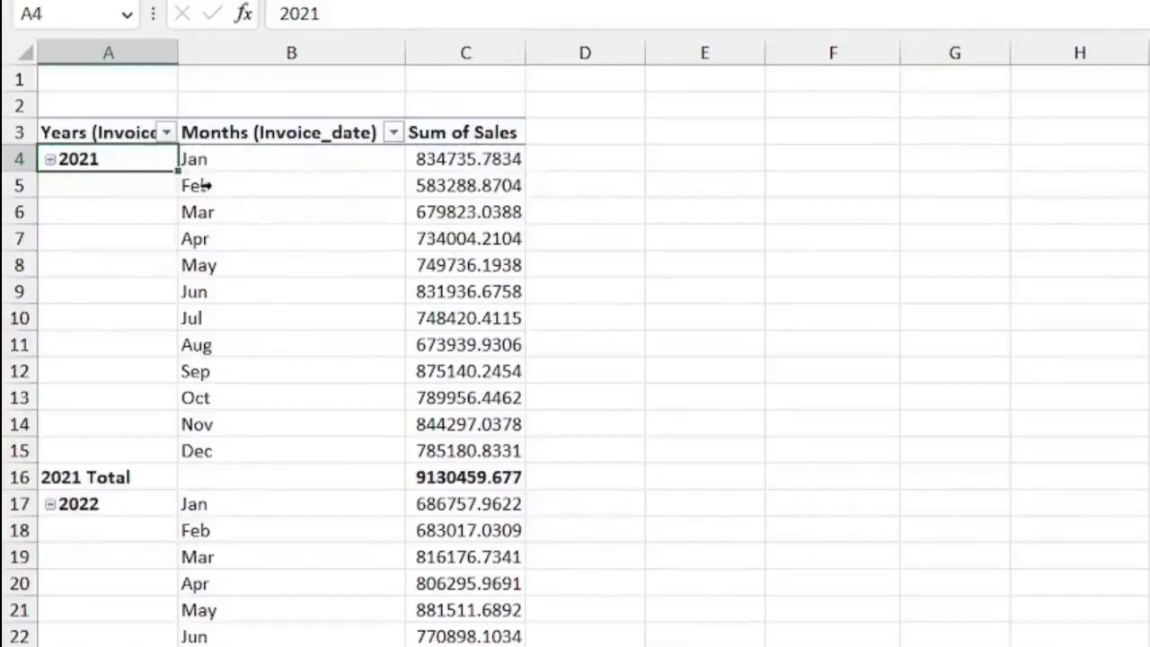
{"action": "scroll", "coordinate": [158, 543], "scroll_direction": "down", "scroll_amount": 8}
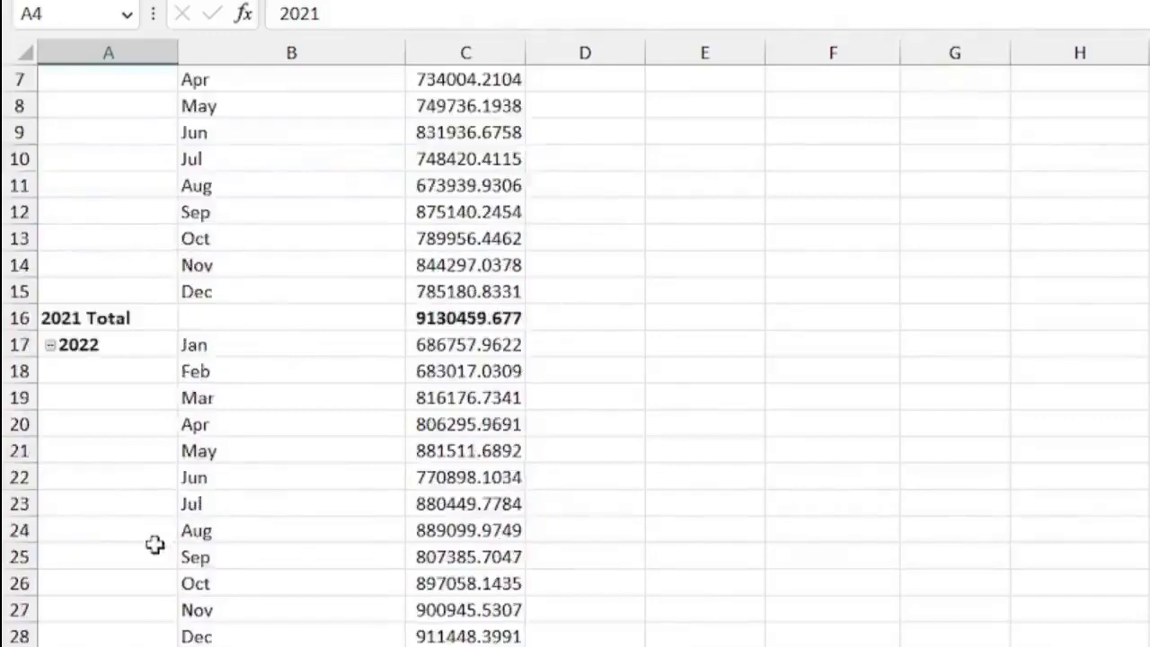
{"action": "scroll", "coordinate": [177, 503], "scroll_direction": "up", "scroll_amount": 8}
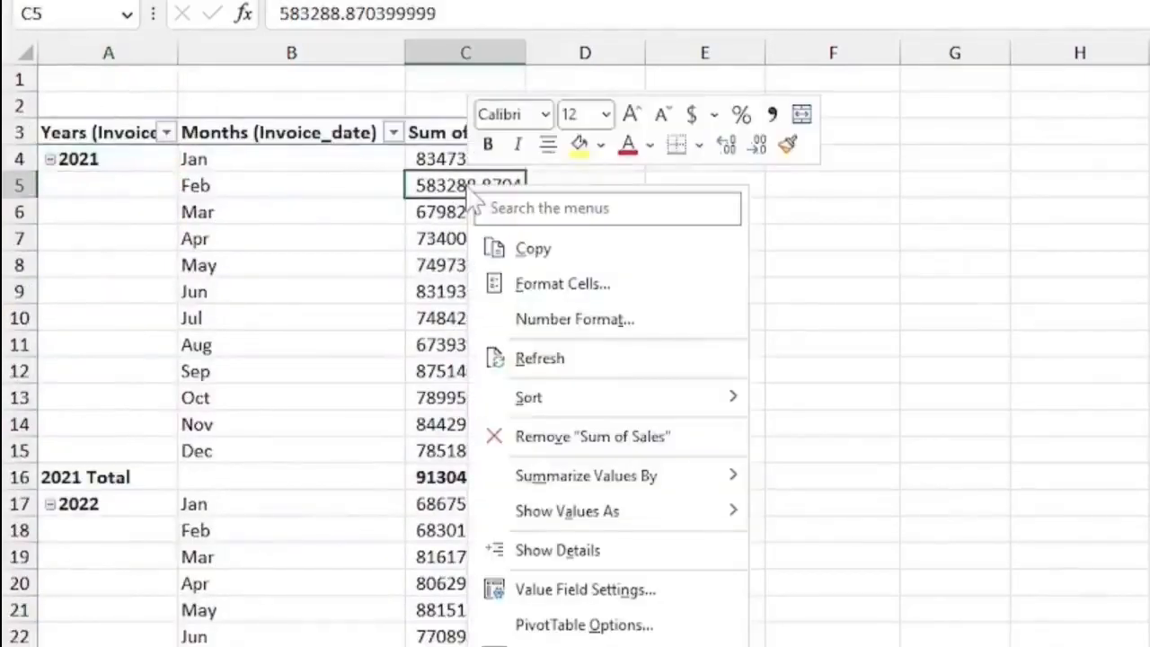
- Format the Sum of Sales values in the Years and Months pivot table as $ currency with 0 decimal places
{"action": "left_click", "coordinate": [593, 325]}
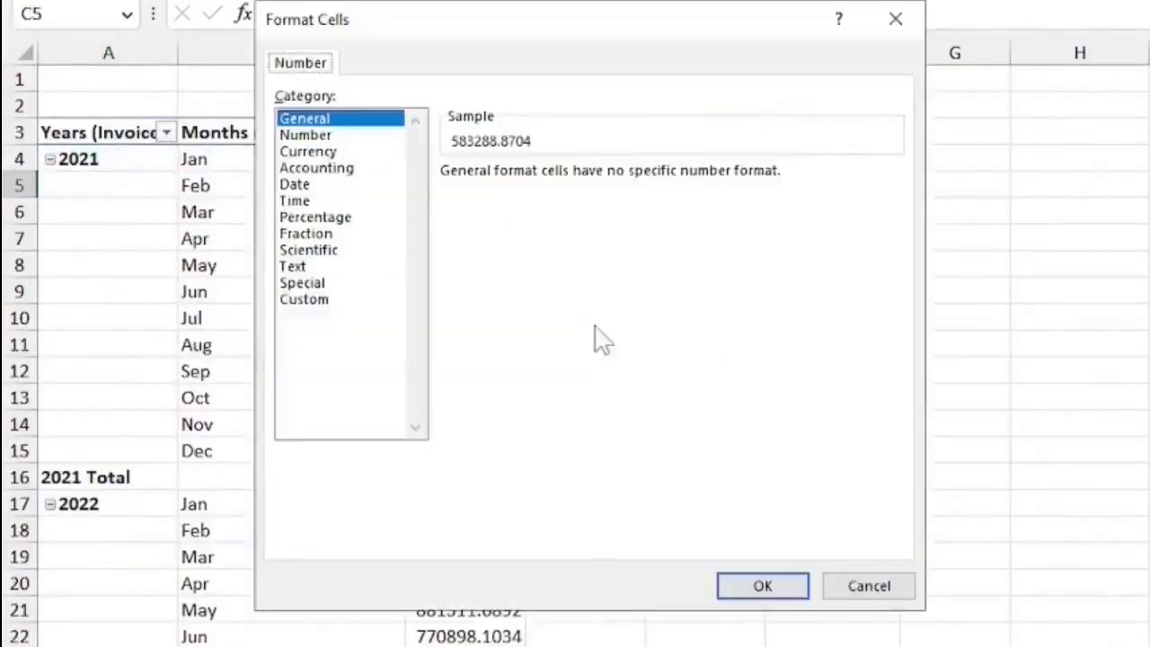
{"action": "left_click", "coordinate": [320, 136]}
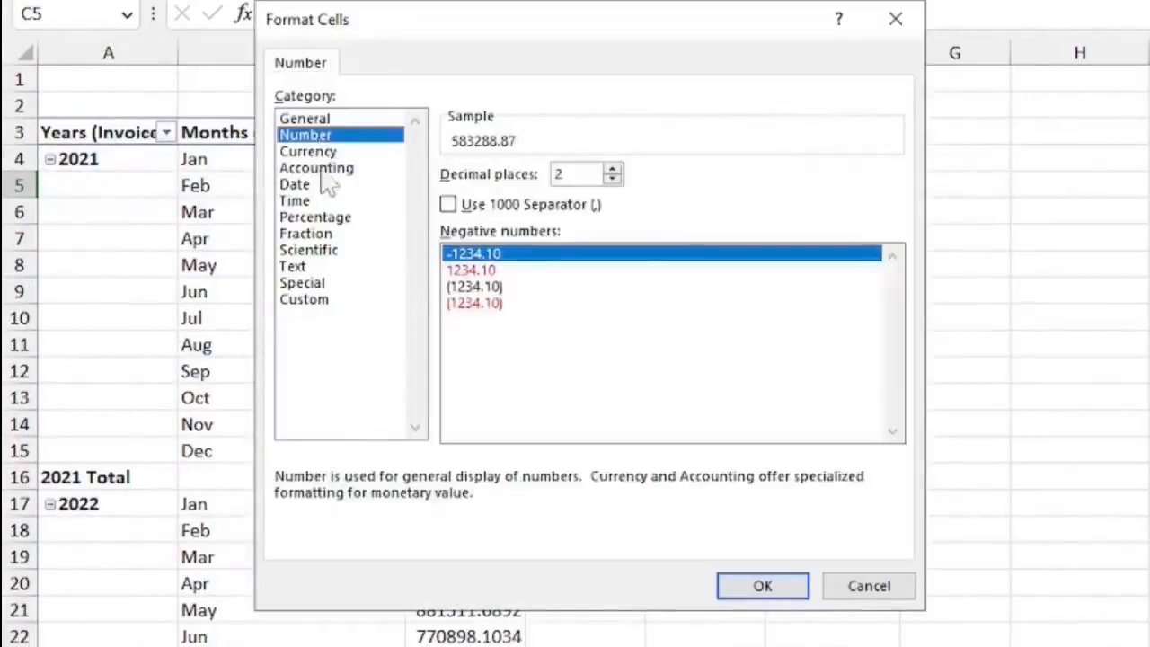
{"action": "left_click", "coordinate": [316, 152]}
{"action": "left_click", "coordinate": [612, 180]}
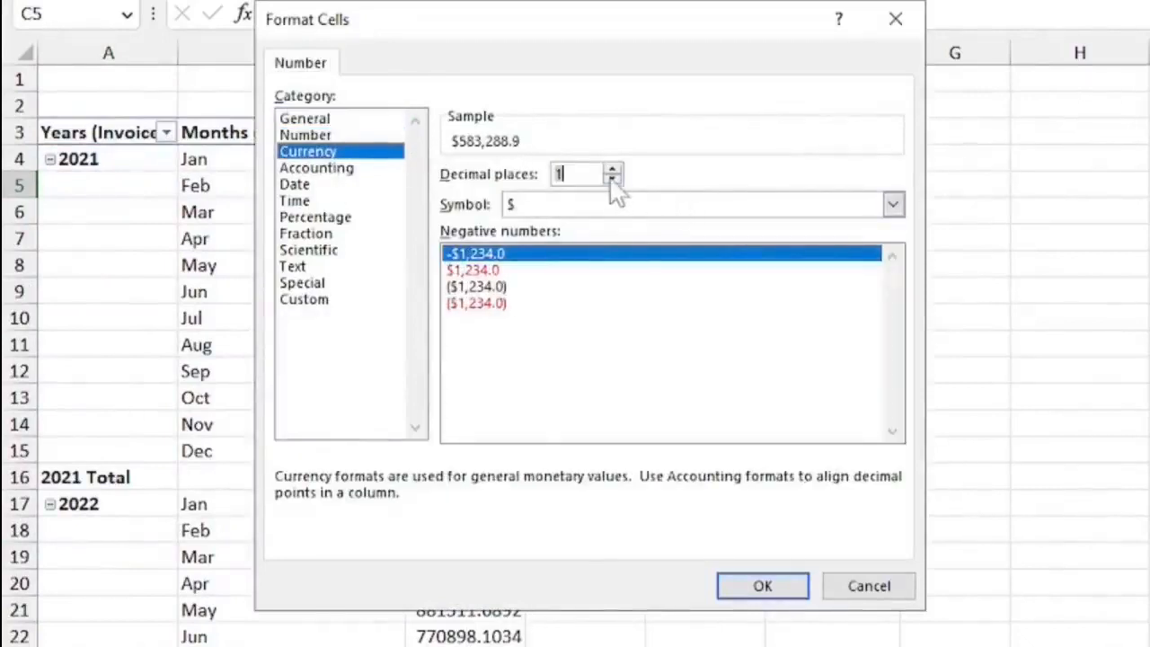
{"action": "left_click", "coordinate": [612, 180]}
{"action": "left_click", "coordinate": [757, 588]}
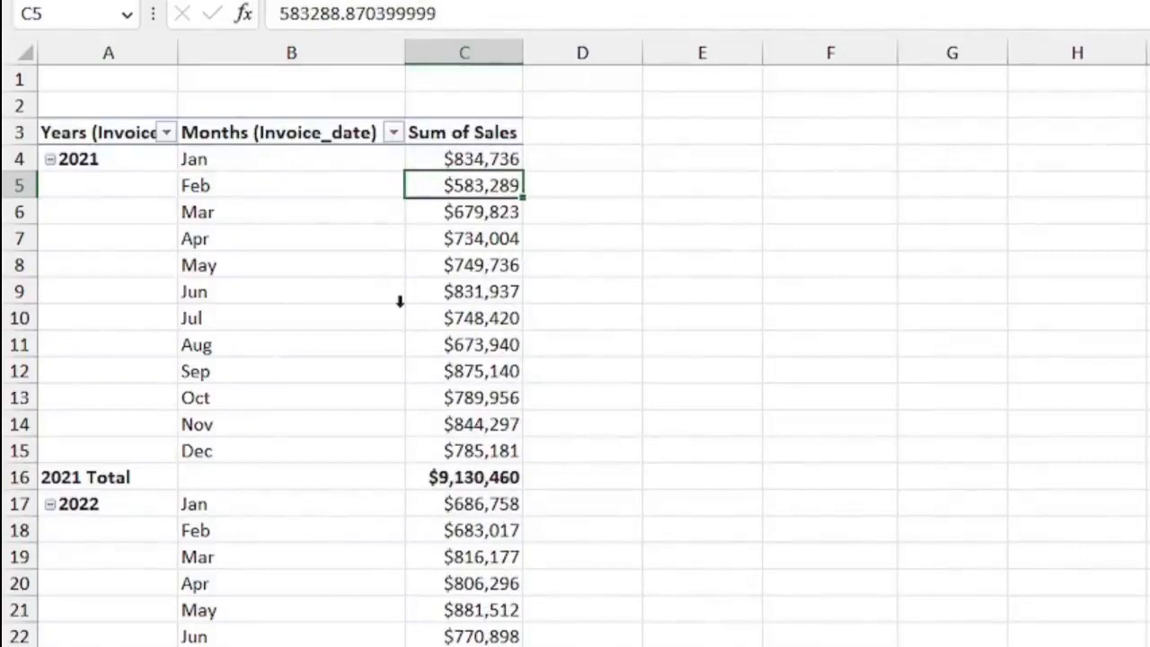
- Ungroup the invoice dates in the pivot table, and regroup them by Quarters and Years only
{"action": "right_click", "coordinate": [97, 159]}
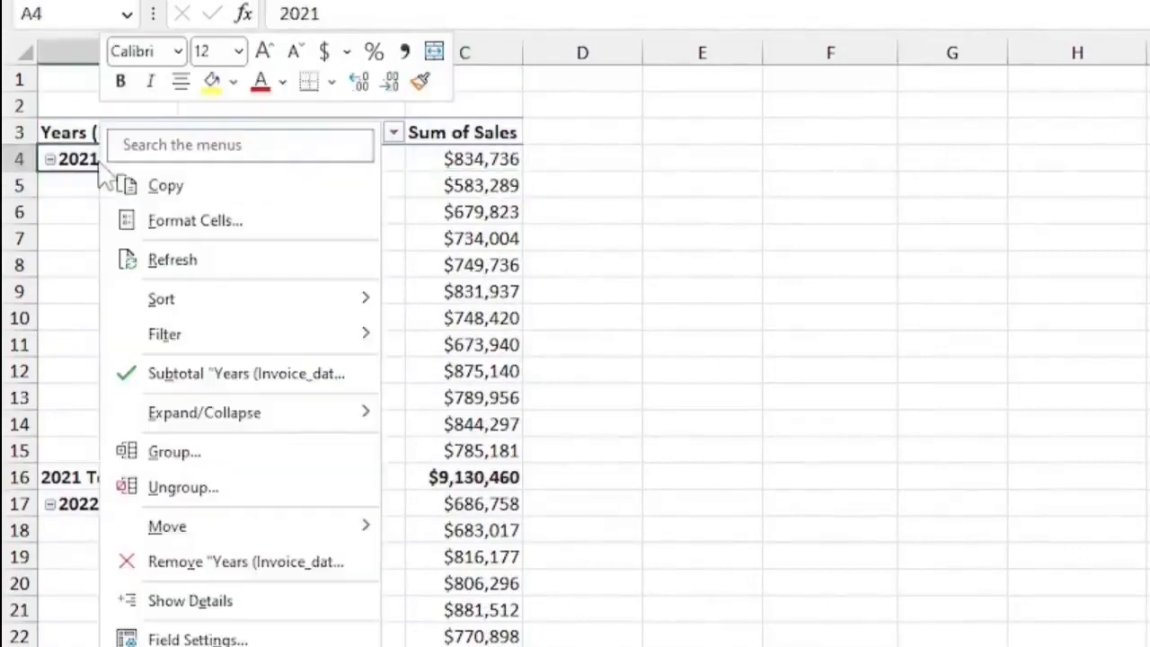
{"action": "left_click", "coordinate": [208, 488]}
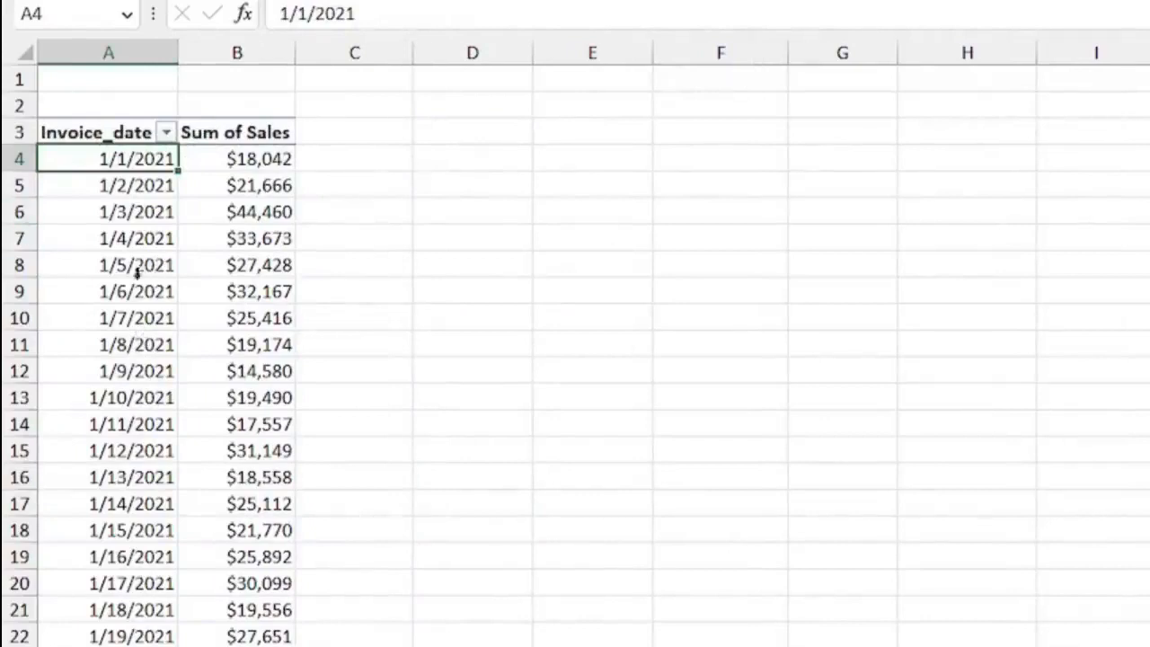
{"action": "right_click", "coordinate": [111, 248]}
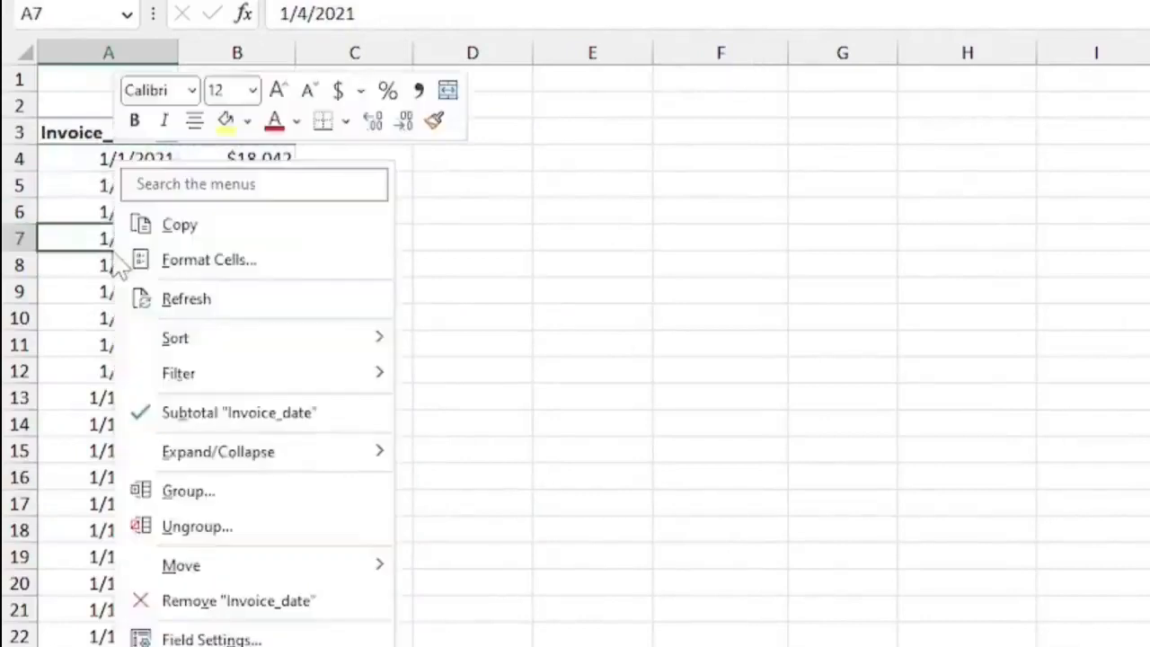
{"action": "left_click", "coordinate": [212, 494]}
{"action": "mouse_move", "coordinate": [194, 305]}
{"action": "left_mouse_down"}
{"action": "mouse_move", "coordinate": [527, 218]}
{"action": "mouse_move", "coordinate": [557, 170]}
{"action": "left_mouse_up"}
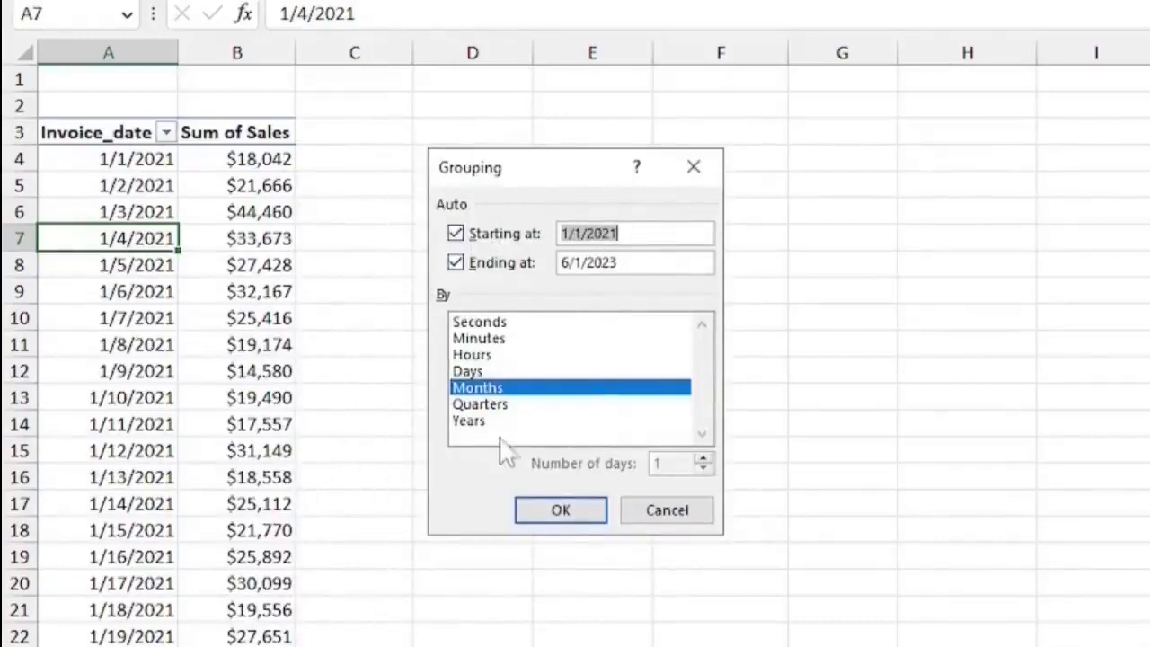
{"action": "left_click", "coordinate": [477, 422]}
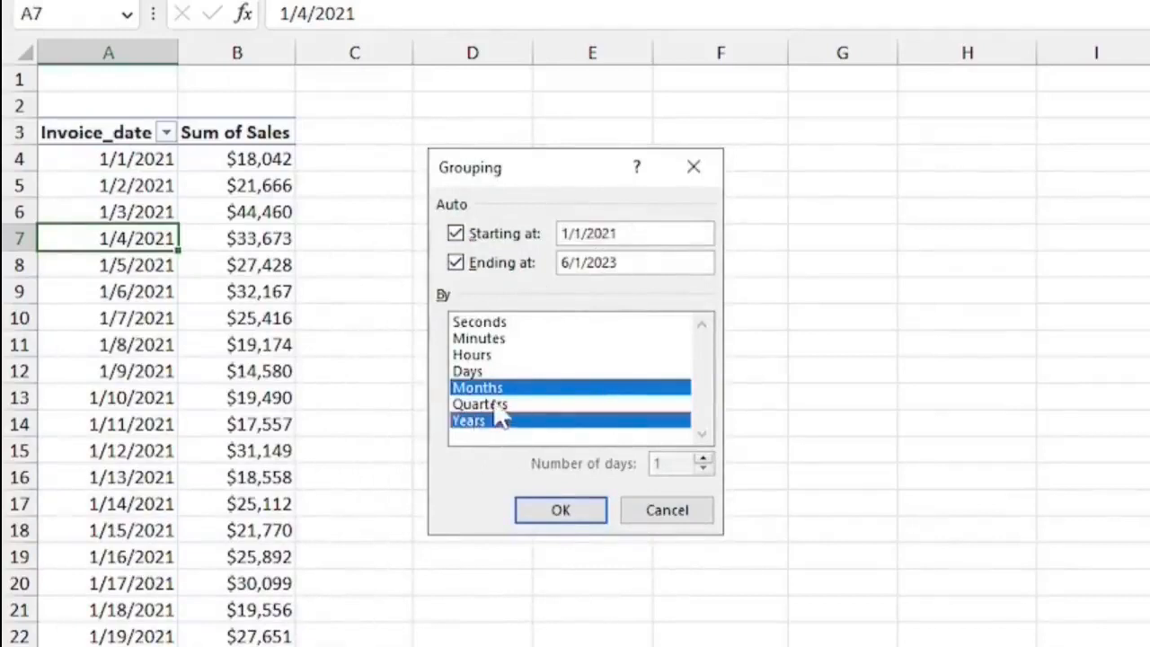
{"action": "left_click", "coordinate": [494, 404]}
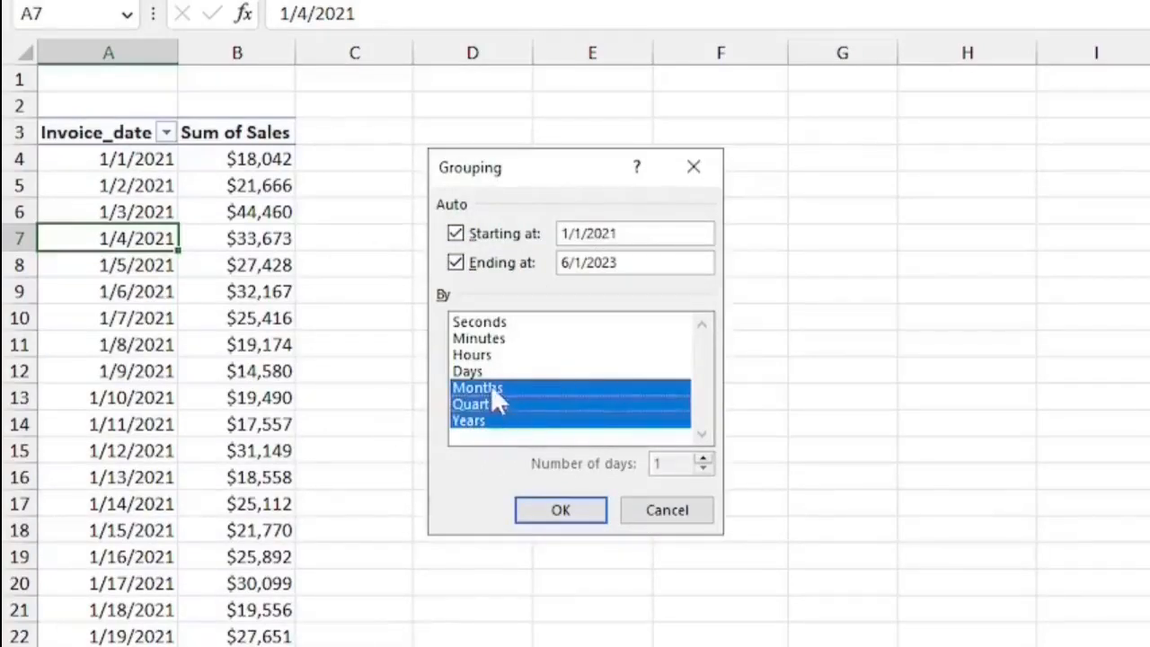
{"action": "left_click", "coordinate": [492, 388]}
{"action": "left_click", "coordinate": [560, 510]}
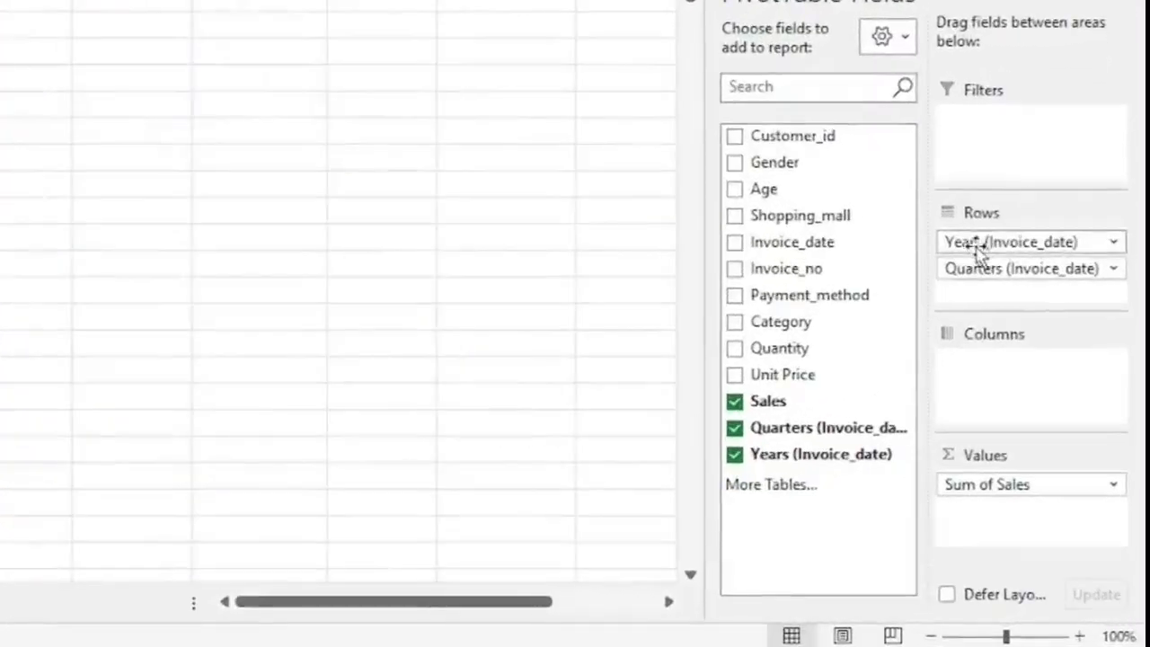
- Move the Years field from Rows to Columns, and add Shopping_mall to Rows above Quarters
{"action": "left_click_drag", "start_coordinate": [978, 247], "coordinate": [1019, 385]}
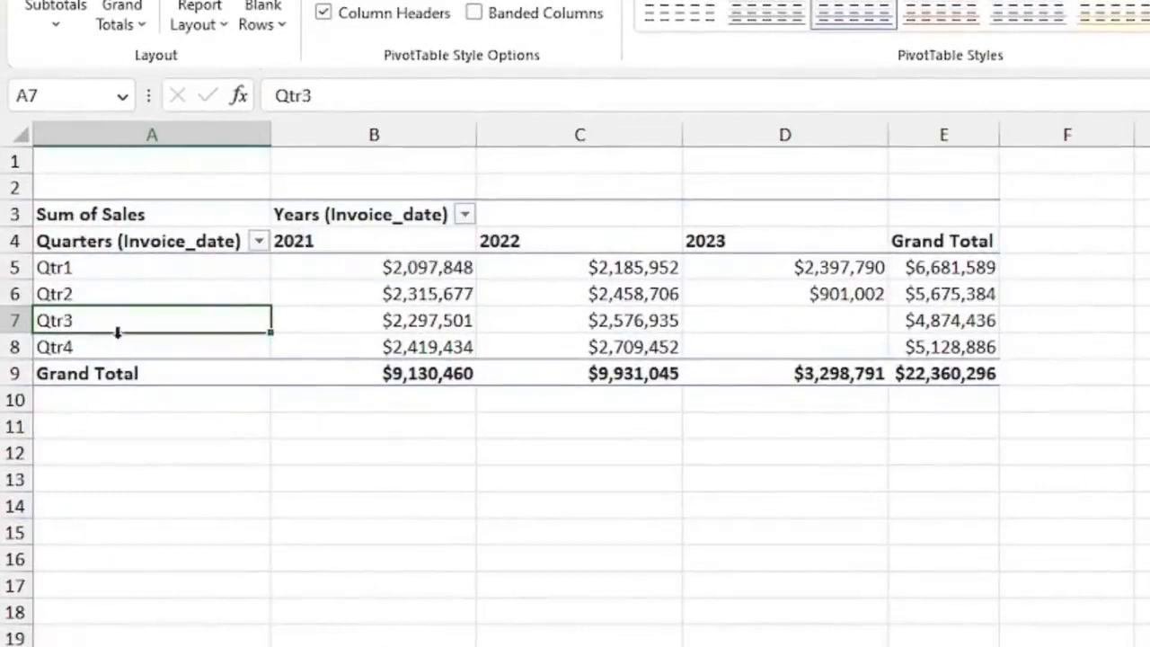
{"action": "mouse_move", "coordinate": [471, 322]}
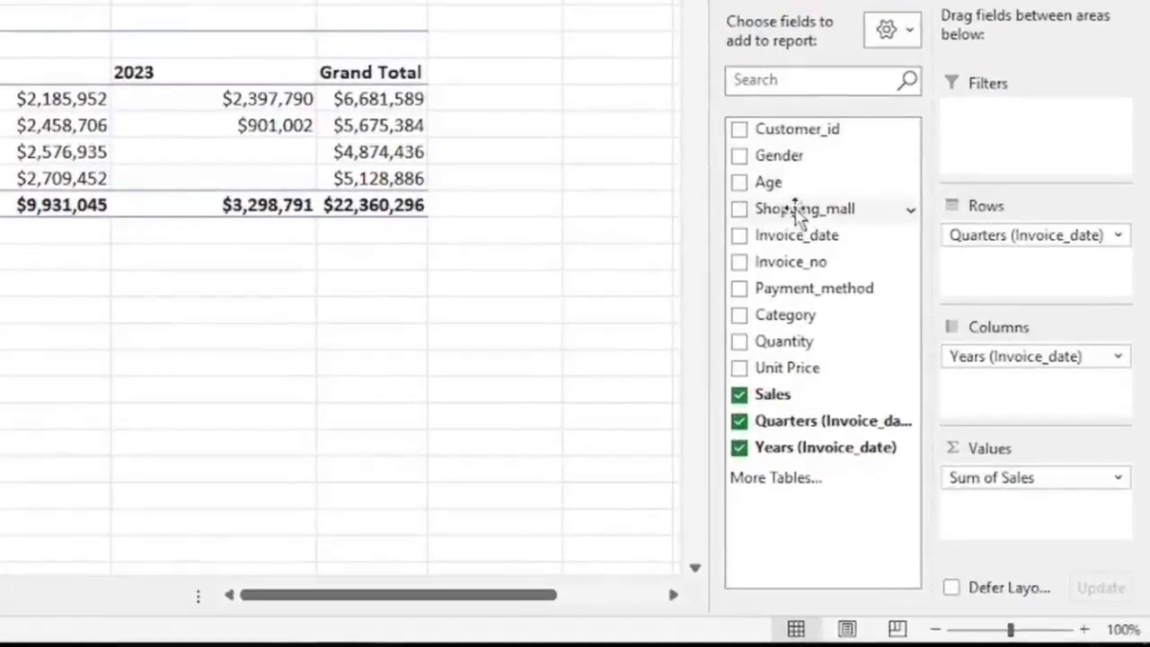
{"action": "left_click_drag", "start_coordinate": [795, 208], "coordinate": [1020, 263]}
{"action": "left_click", "coordinate": [32, 99]}
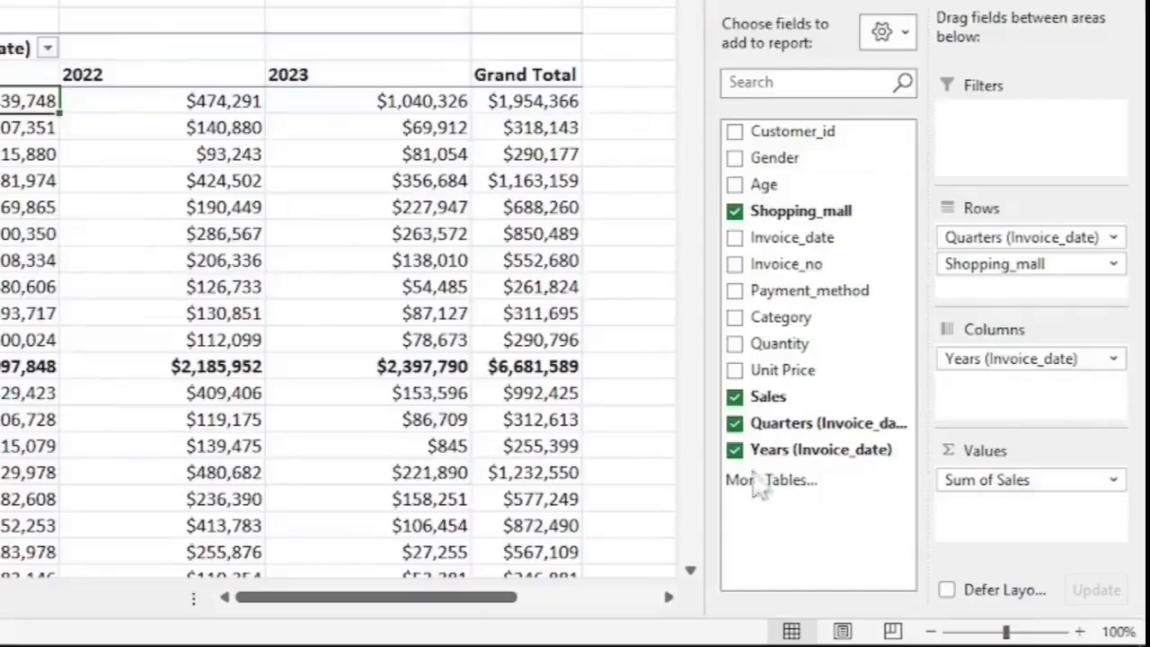
{"action": "left_click_drag", "start_coordinate": [967, 270], "coordinate": [988, 230]}
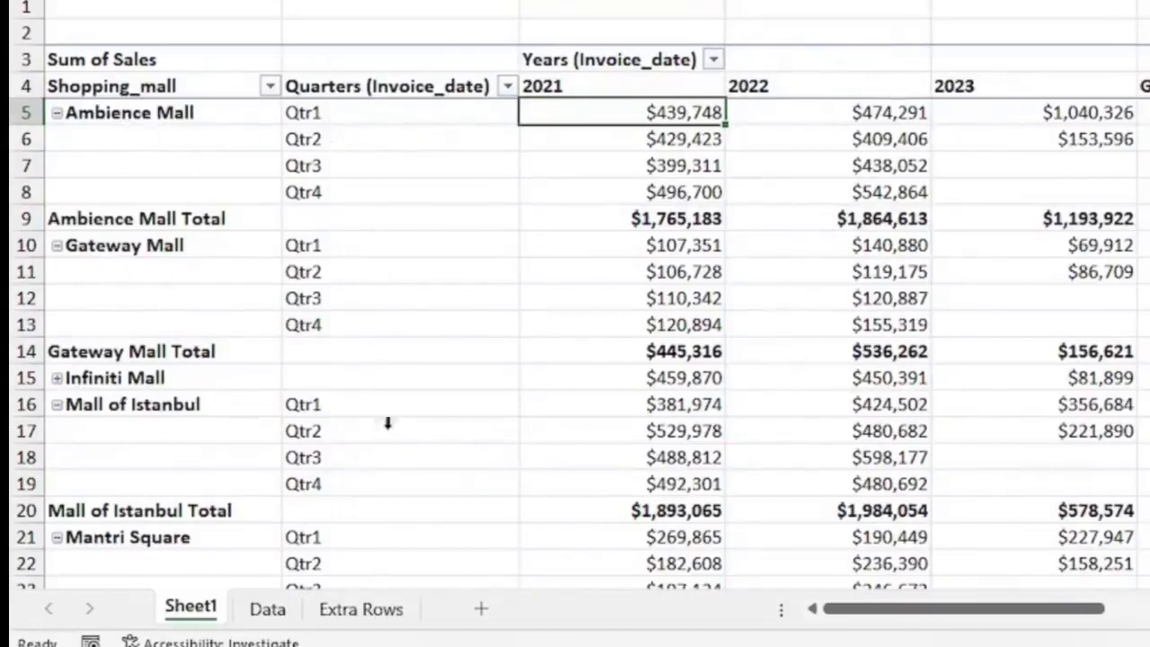
- Repeat all item labels in the pivot table's report layout, and switch back to not repeating them
{"action": "left_click", "coordinate": [141, 114]}
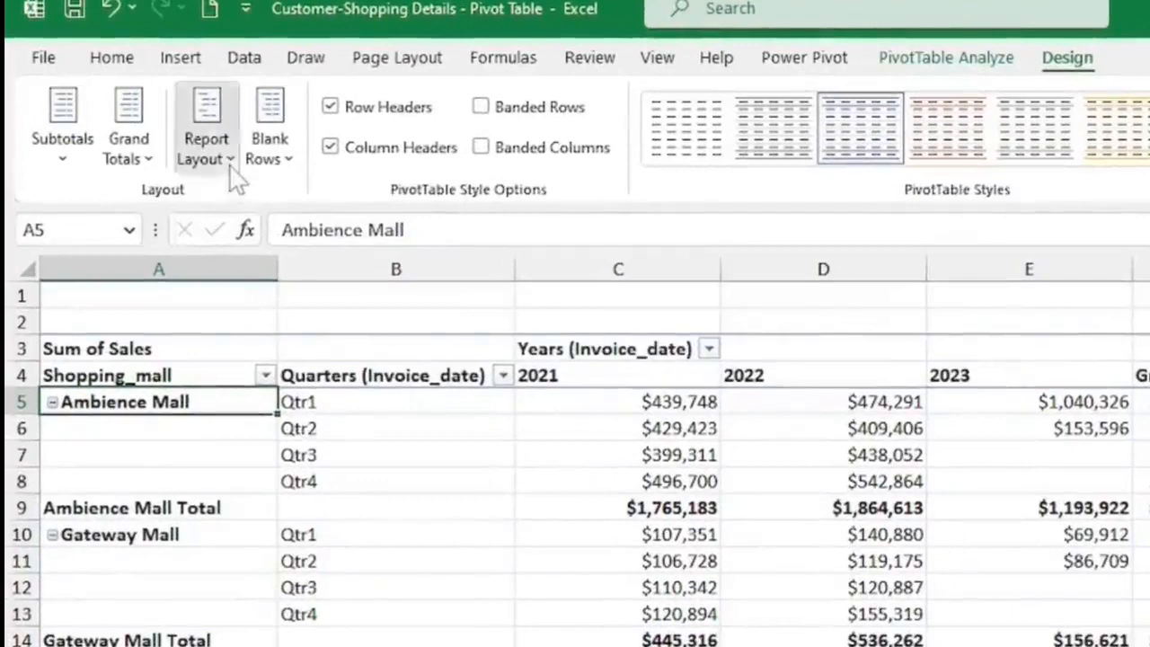
{"action": "left_click", "coordinate": [230, 167]}
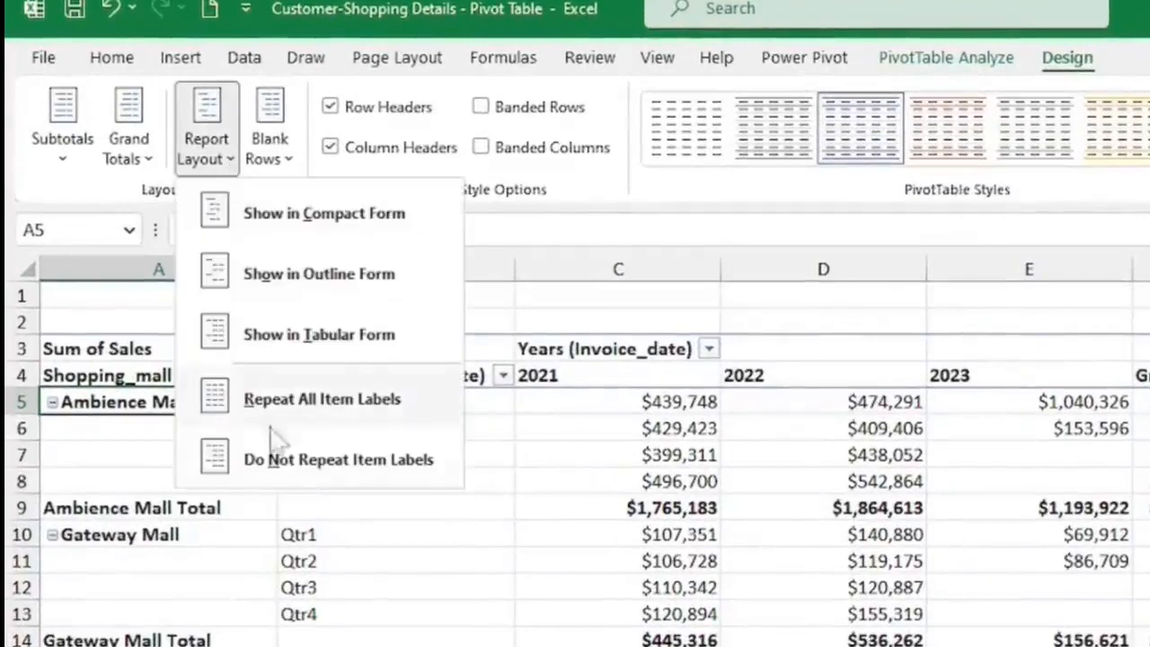
{"action": "left_click", "coordinate": [306, 401]}
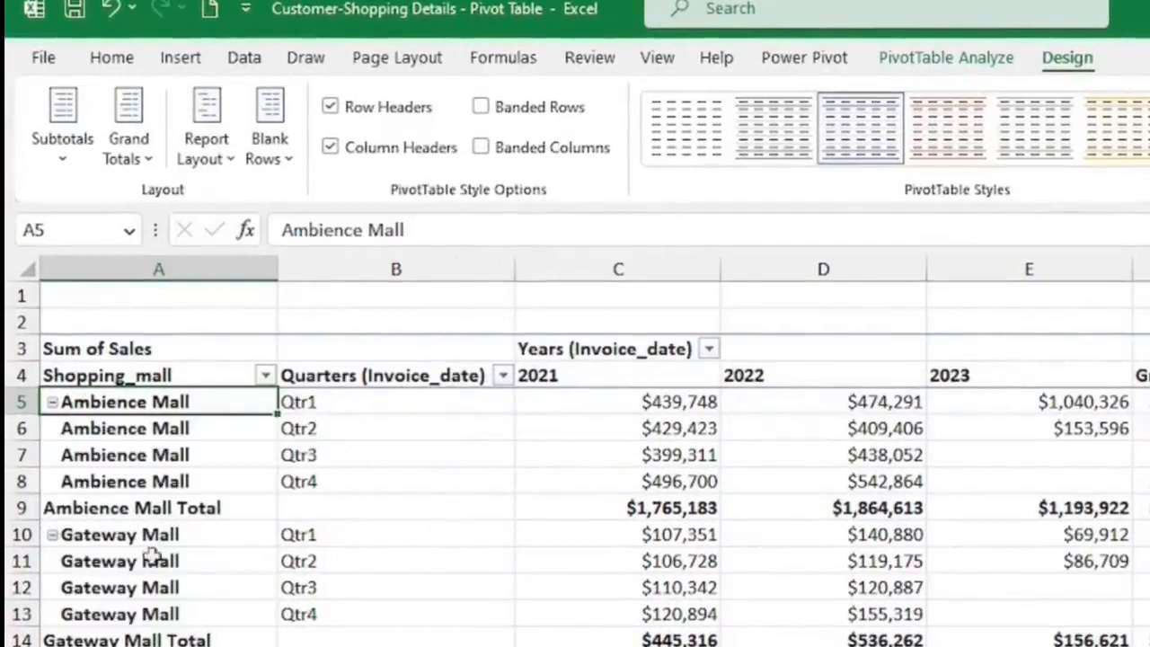
{"action": "left_click", "coordinate": [230, 159]}
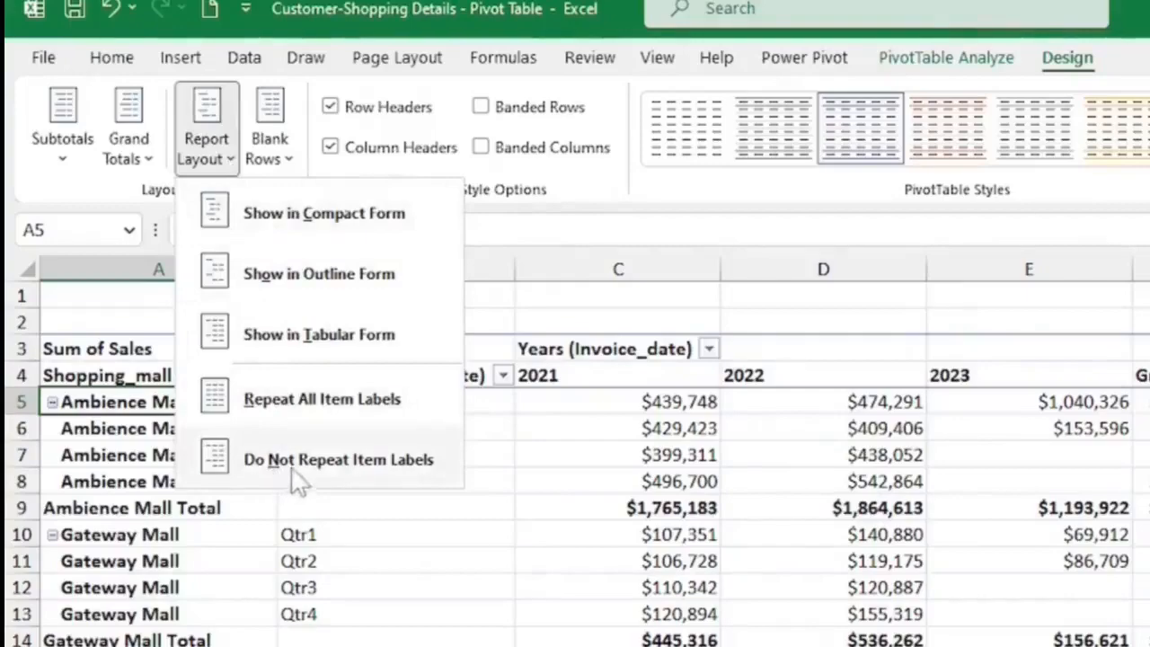
{"action": "left_click", "coordinate": [344, 474]}
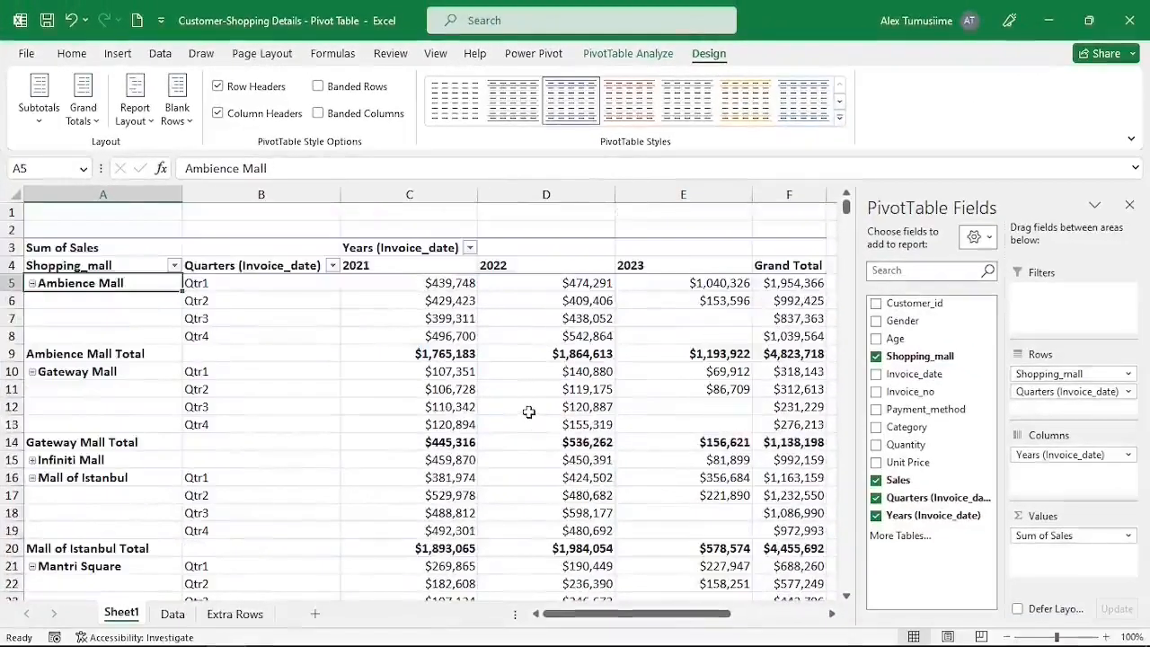
- Look through the quarterly sales and subtotals of every shopping mall across the years
{"action": "scroll", "coordinate": [486, 378], "scroll_direction": "down", "scroll_amount": 2}
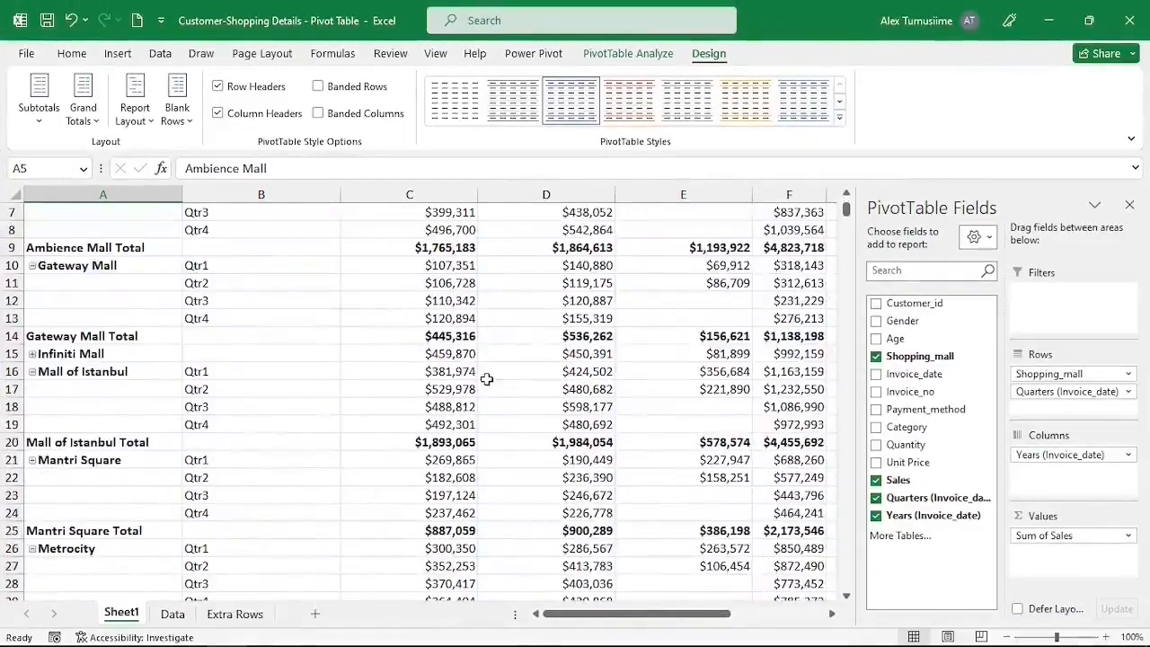
{"action": "scroll", "coordinate": [485, 345], "scroll_direction": "up", "scroll_amount": 2}
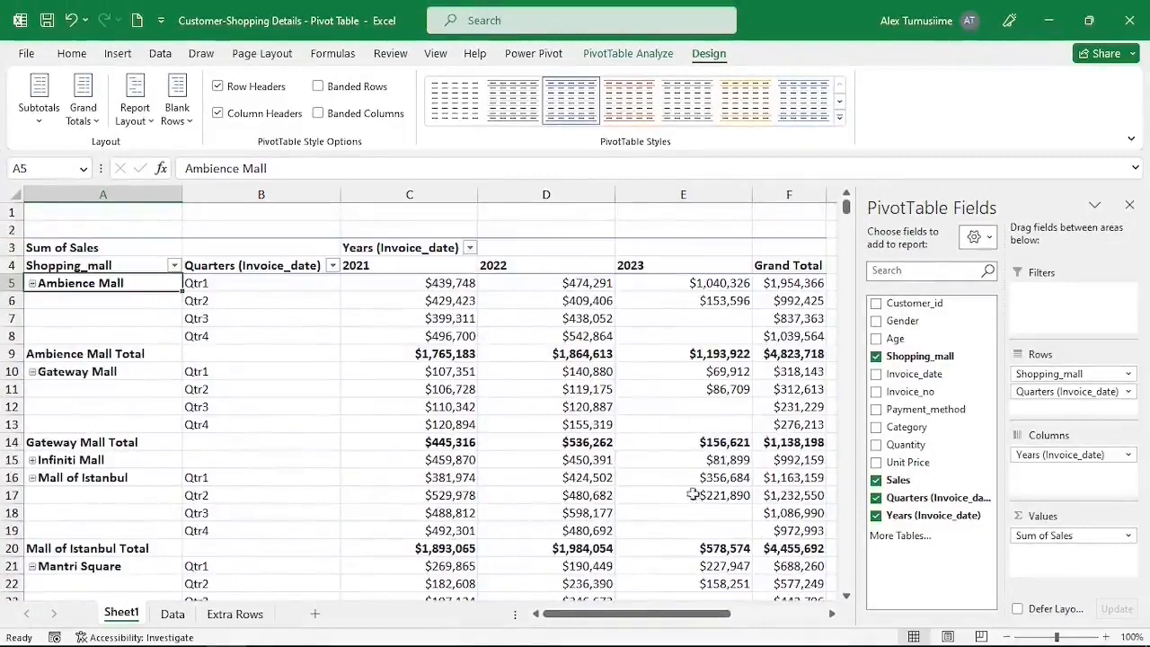
{"action": "mouse_move", "coordinate": [609, 615]}
{"action": "left_mouse_down"}
{"action": "mouse_move", "coordinate": [663, 619]}
{"action": "mouse_move", "coordinate": [610, 615]}
{"action": "left_mouse_up"}
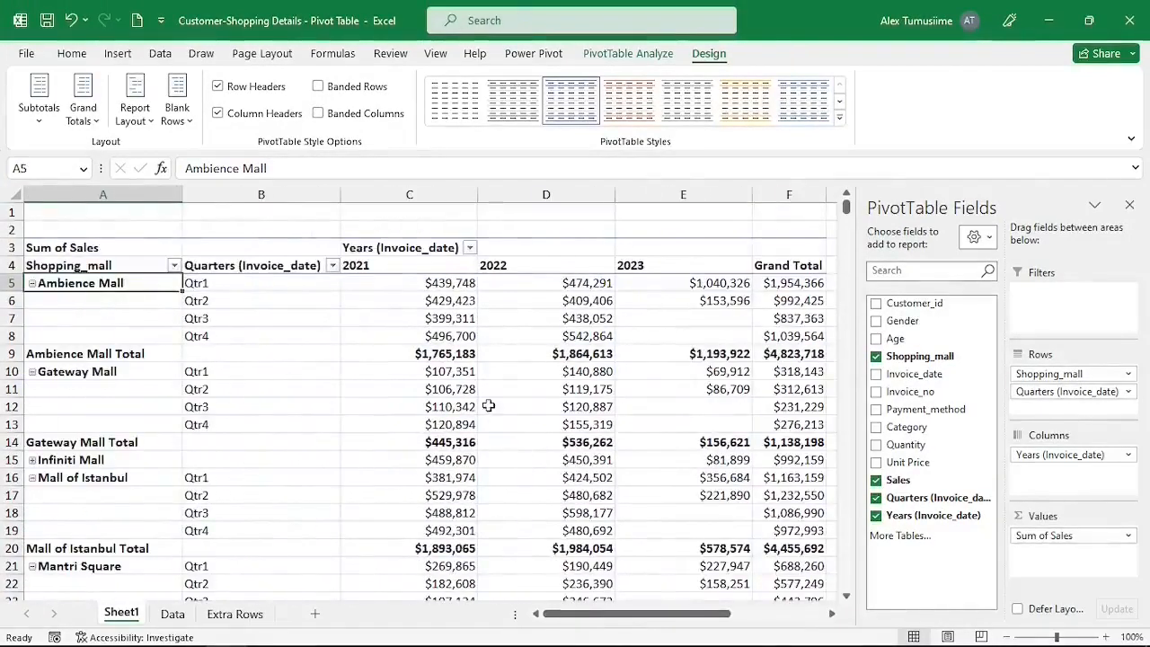
{"action": "scroll", "coordinate": [474, 382], "scroll_direction": "down", "scroll_amount": 6}
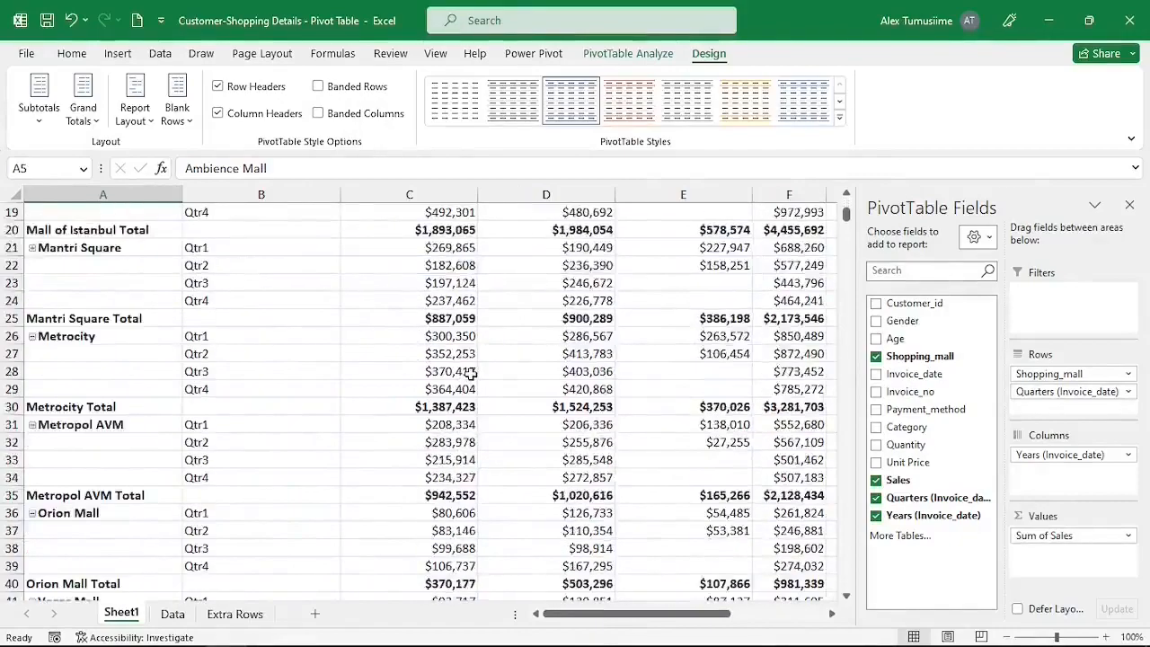
{"action": "scroll", "coordinate": [471, 374], "scroll_direction": "down", "scroll_amount": 6}
{"action": "scroll", "coordinate": [440, 377], "scroll_direction": "up", "scroll_amount": 12}
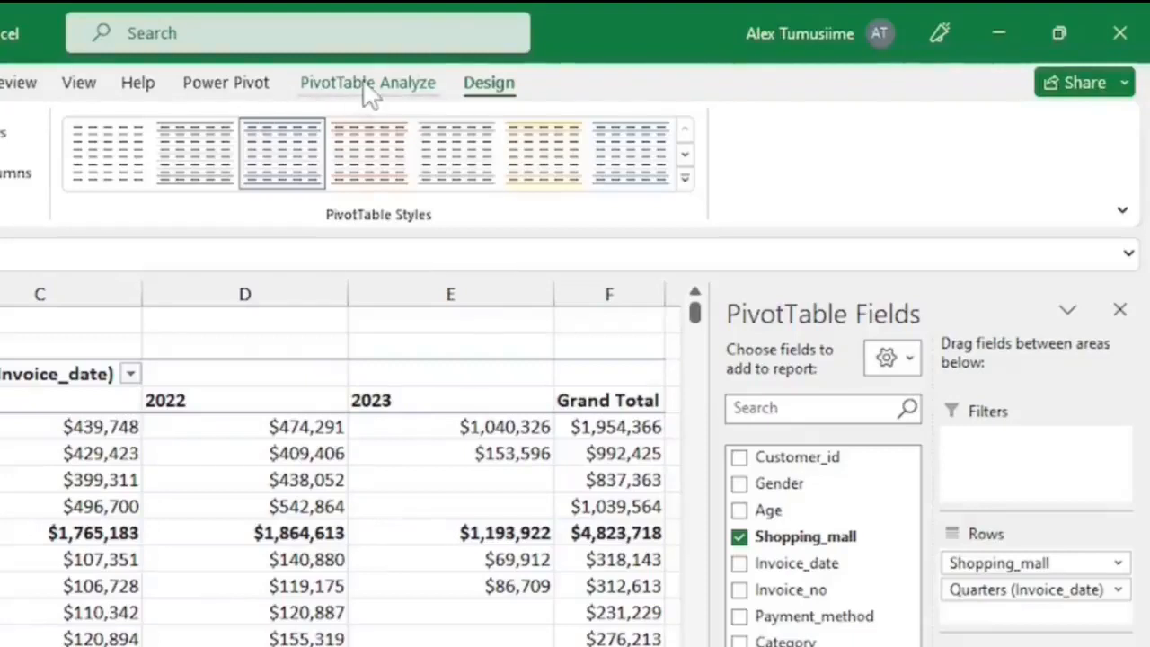
- Hide the pivot table's expand/collapse buttons, check the mall rows without them, and show the buttons again
{"action": "left_click", "coordinate": [368, 86]}
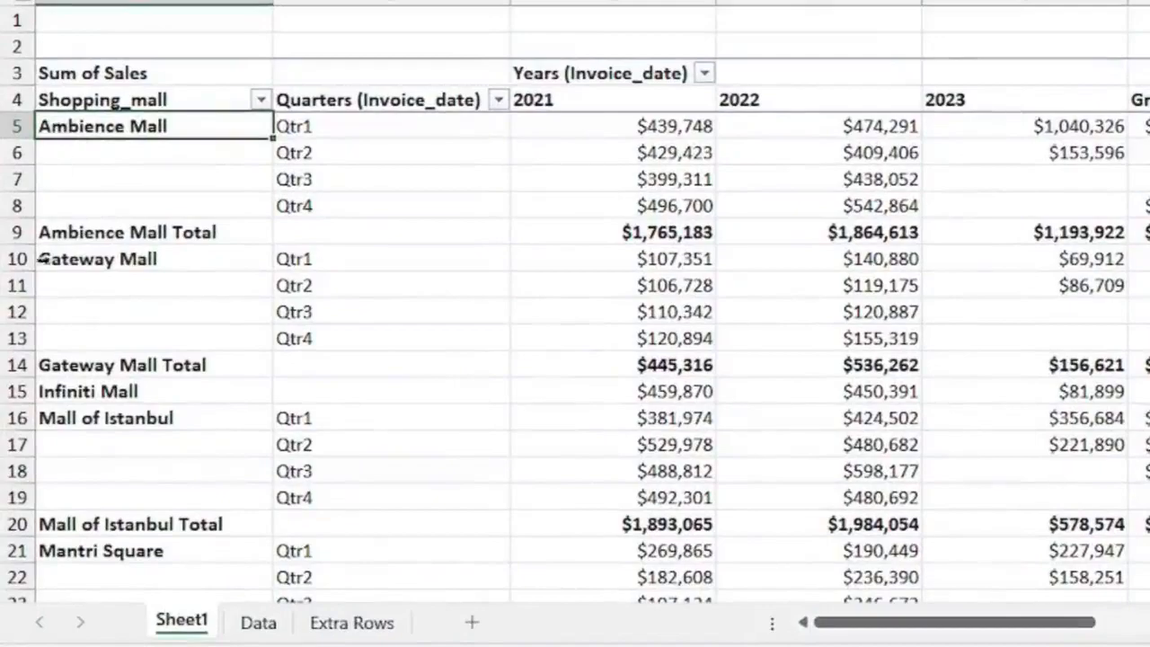
{"action": "scroll", "coordinate": [80, 305], "scroll_direction": "down", "scroll_amount": 5}
{"action": "scroll", "coordinate": [85, 314], "scroll_direction": "up", "scroll_amount": 5}
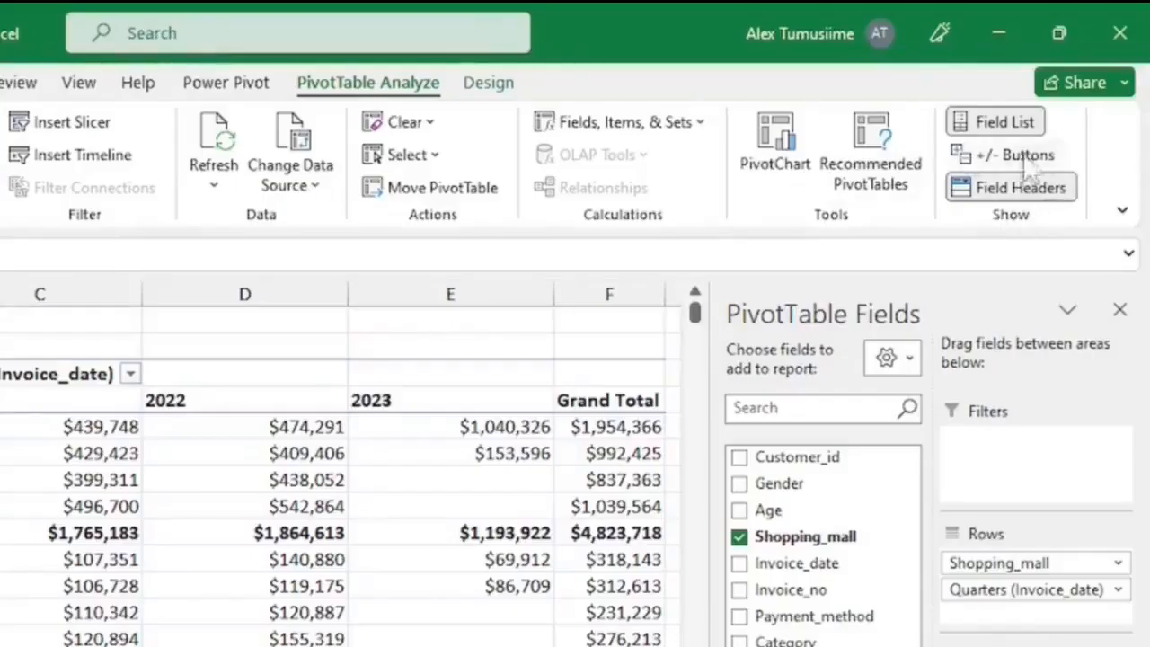
{"action": "left_click", "coordinate": [1026, 167]}
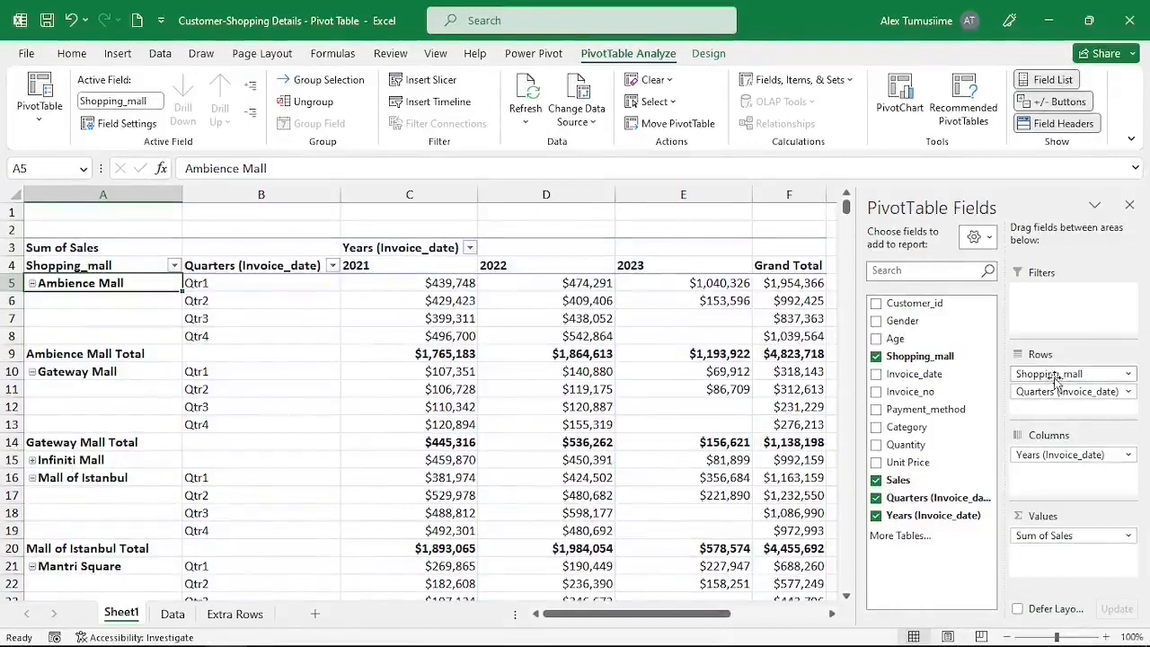
- Remove all fields from the pivot table, and rebuild it with Sales in Values and Category in Rows
{"action": "left_click_drag", "start_coordinate": [1056, 381], "coordinate": [926, 409]}
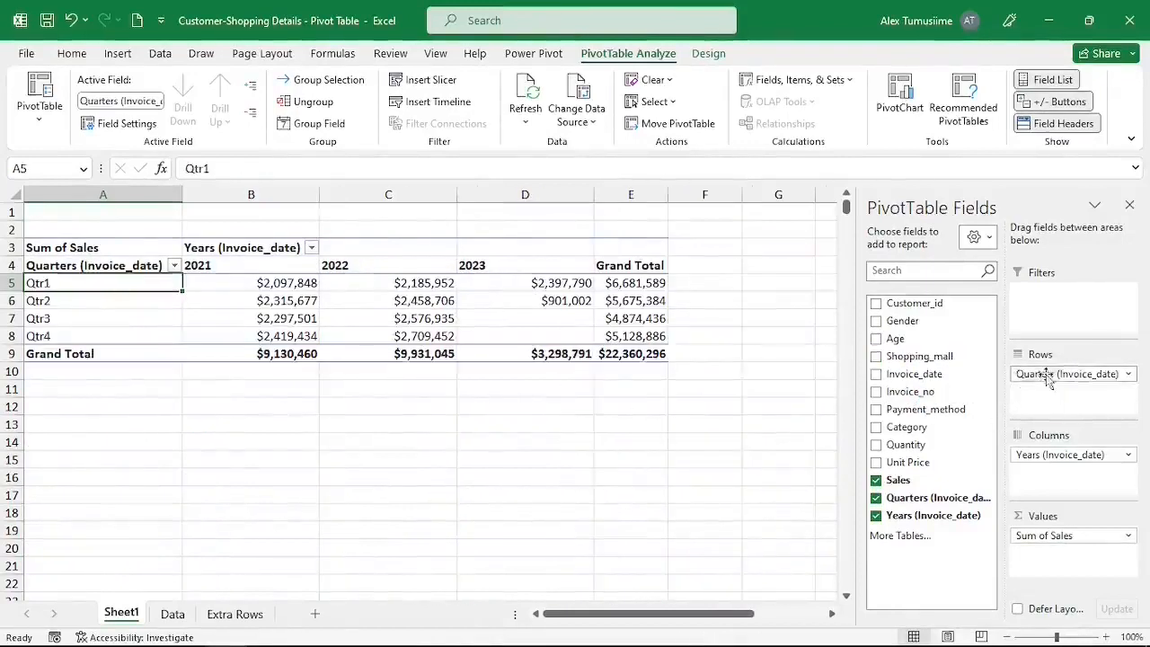
{"action": "left_click_drag", "start_coordinate": [1048, 379], "coordinate": [917, 404]}
{"action": "left_click_drag", "start_coordinate": [1061, 454], "coordinate": [952, 468]}
{"action": "left_click_drag", "start_coordinate": [1042, 536], "coordinate": [939, 538]}
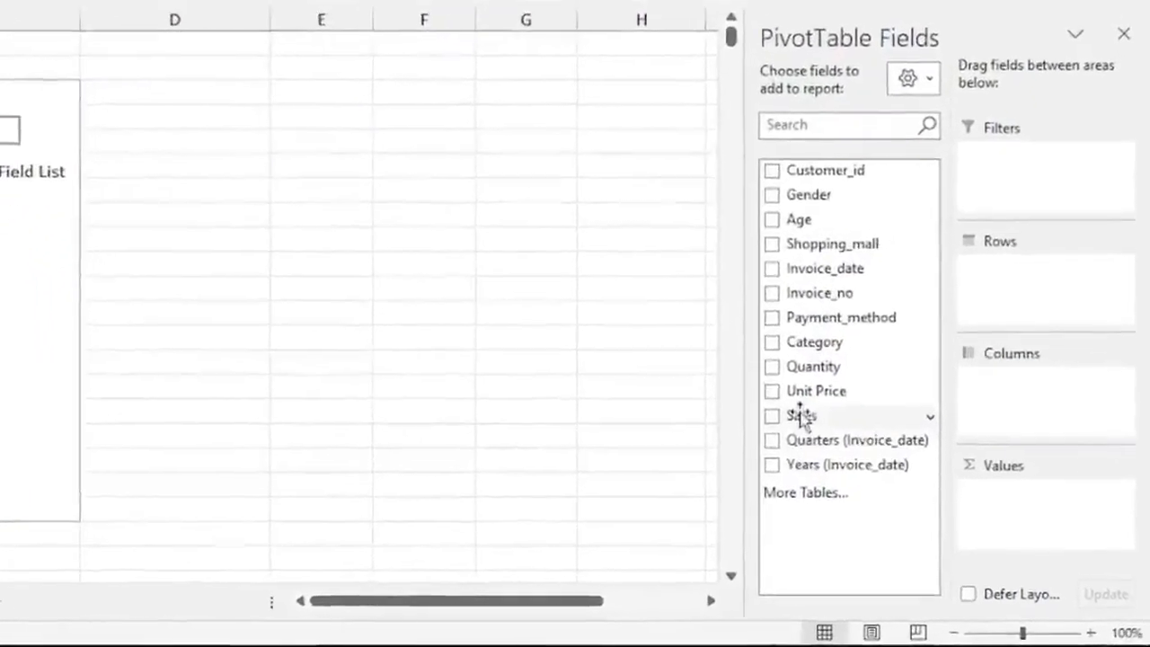
{"action": "left_click_drag", "start_coordinate": [808, 422], "coordinate": [1030, 523]}
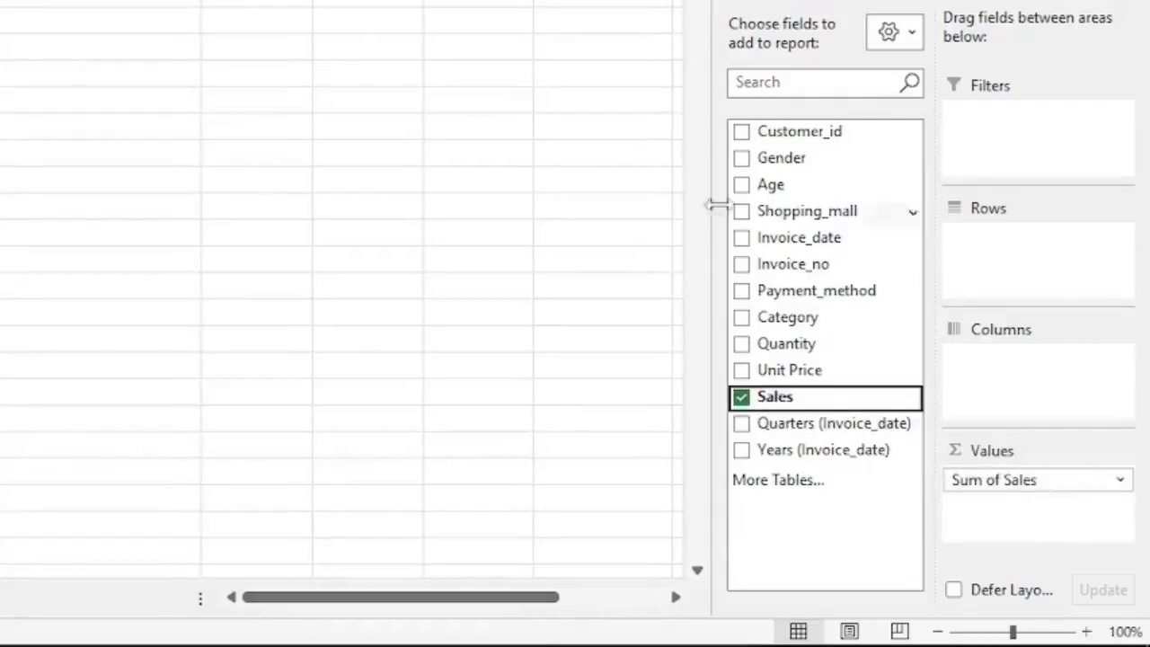
{"action": "left_click_drag", "start_coordinate": [787, 317], "coordinate": [1016, 261]}
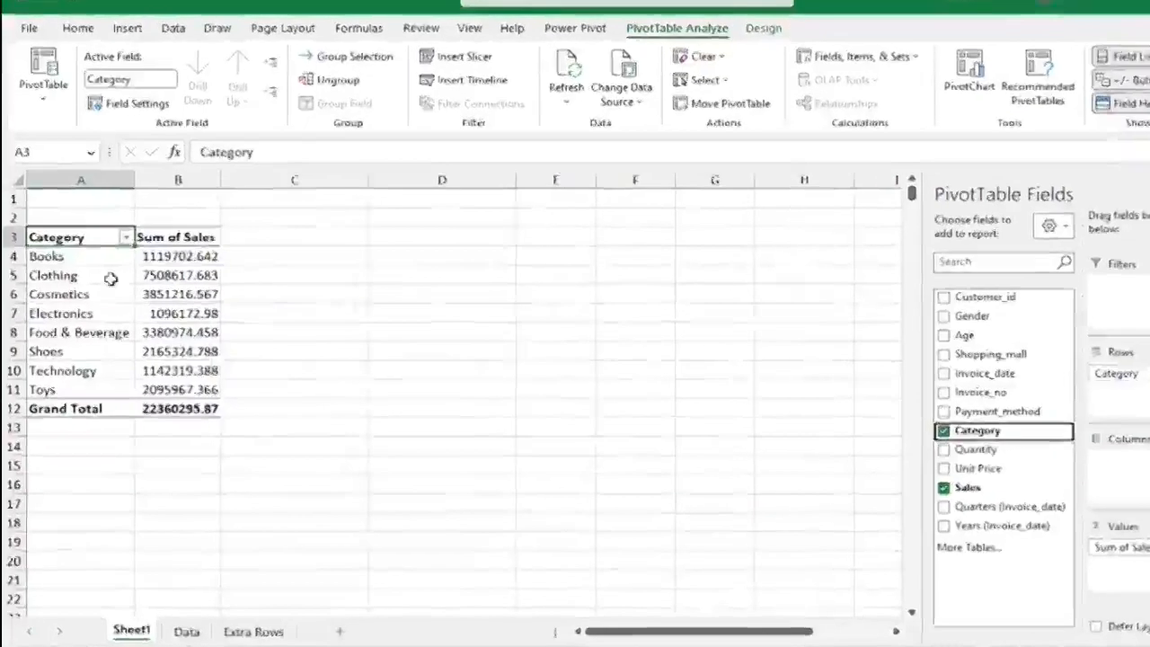
- Format the Sum of Sales values by Category as $ currency with 0 decimal places
{"action": "right_click", "coordinate": [178, 271]}
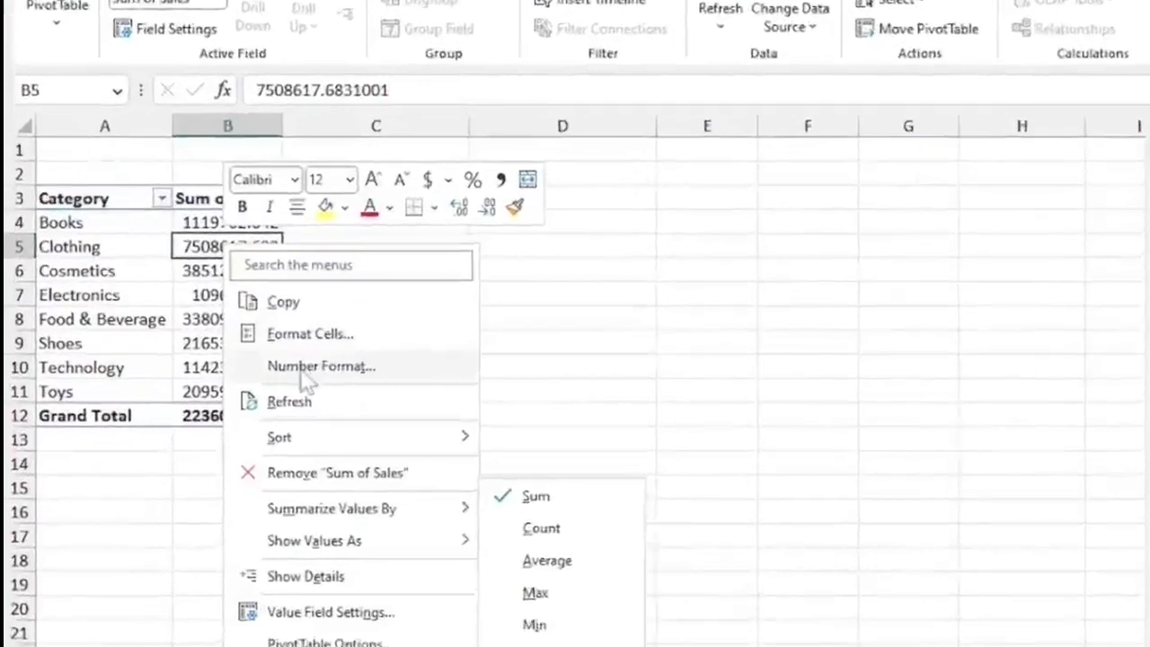
{"action": "left_click", "coordinate": [260, 368]}
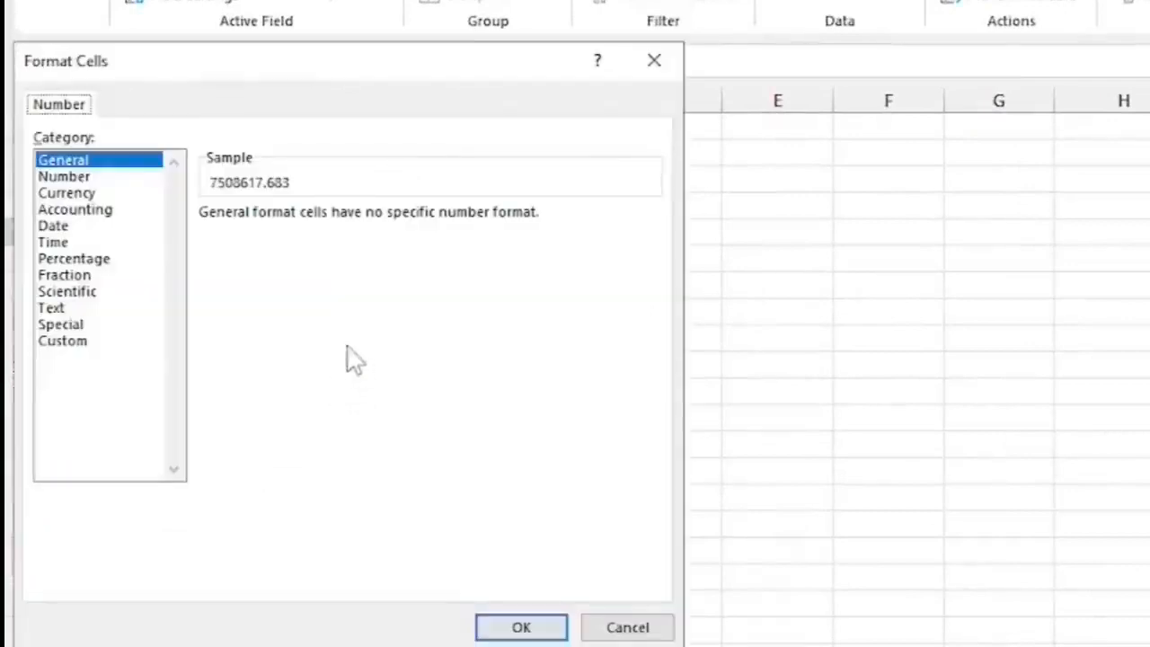
{"action": "left_click", "coordinate": [81, 192]}
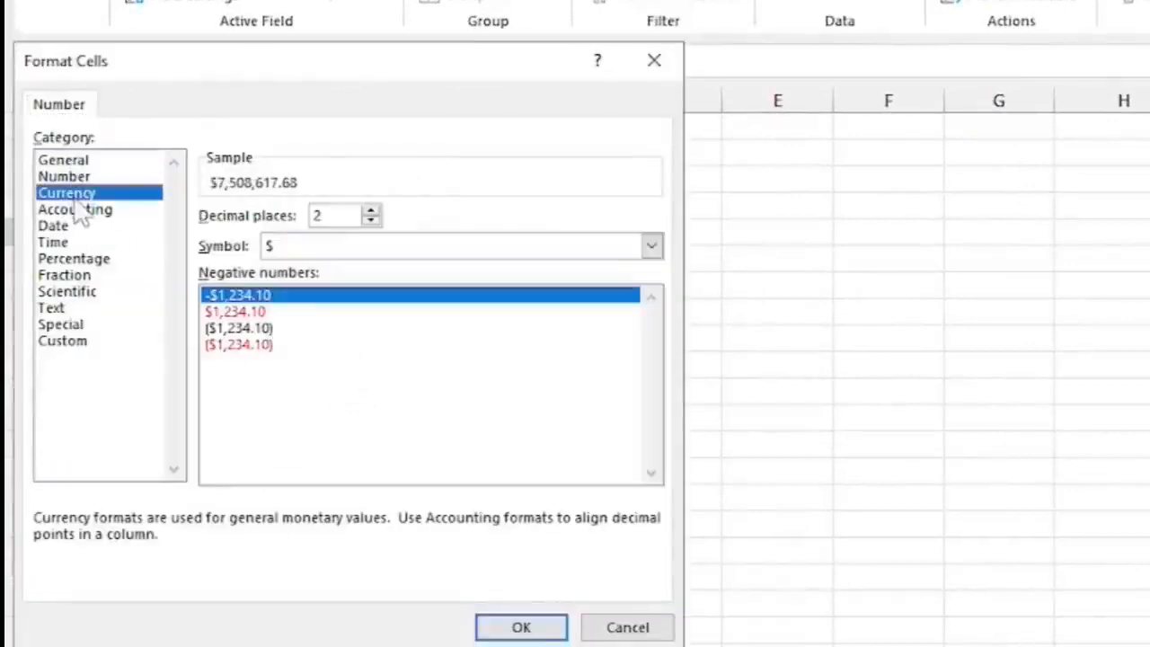
{"action": "left_click", "coordinate": [370, 221]}
{"action": "left_click", "coordinate": [370, 221]}
{"action": "left_click", "coordinate": [519, 628]}
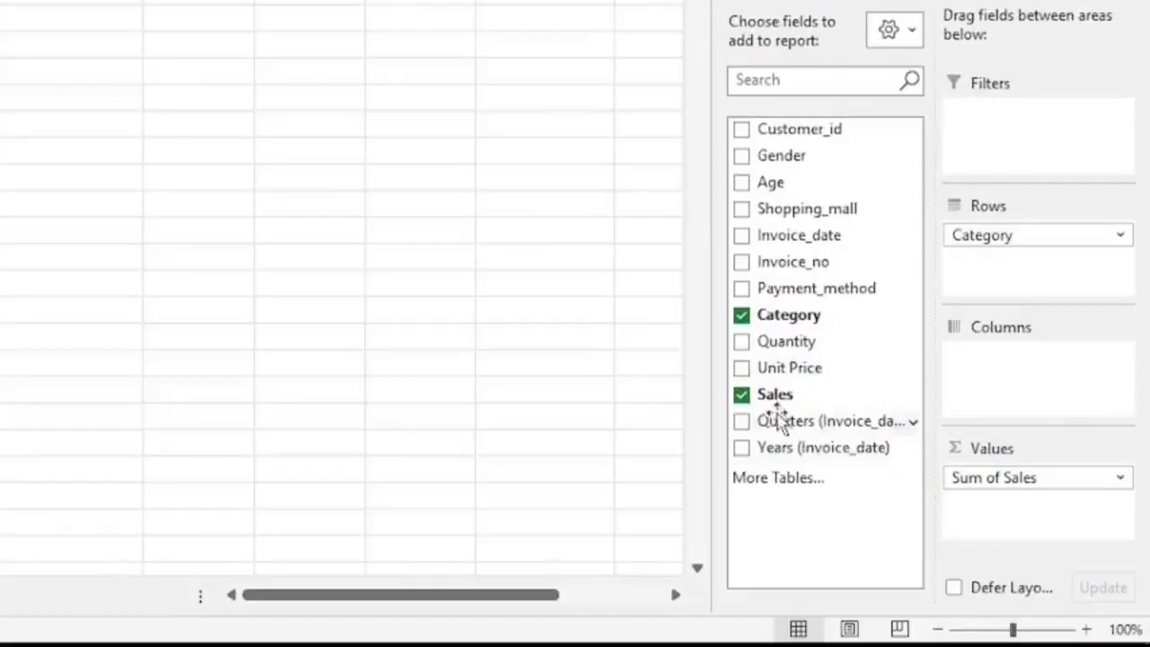
- Add Sales to Values a second time and show the Sum of Sales2 values as % of Grand Total
{"action": "left_click_drag", "start_coordinate": [852, 411], "coordinate": [1019, 521]}
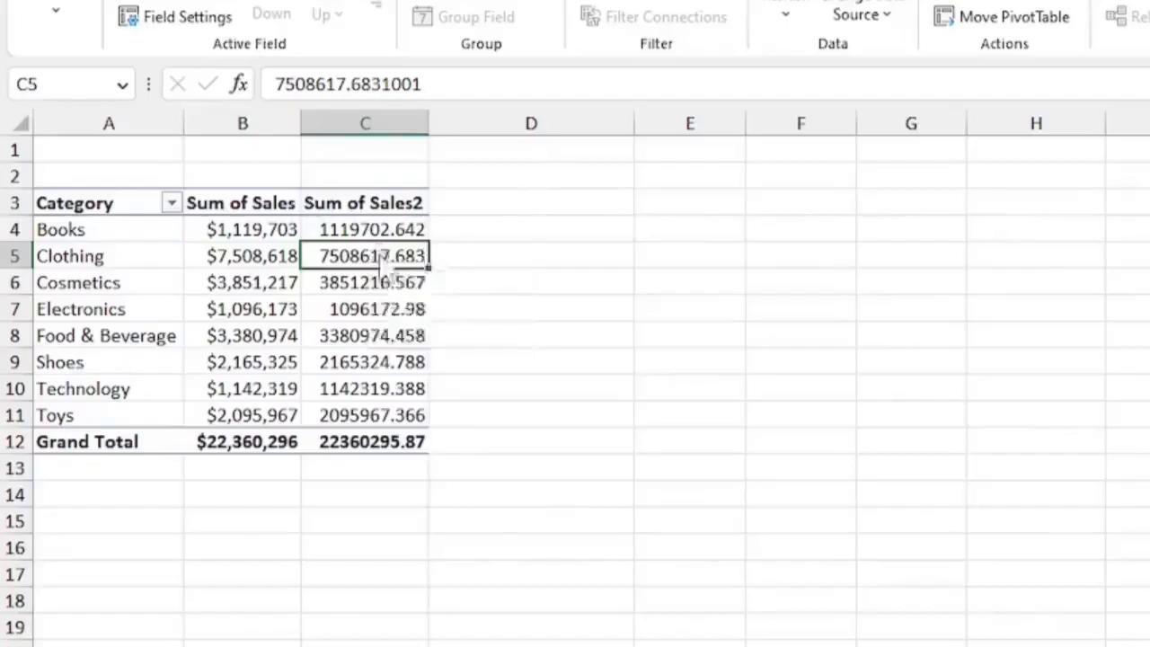
{"action": "right_click", "coordinate": [382, 258]}
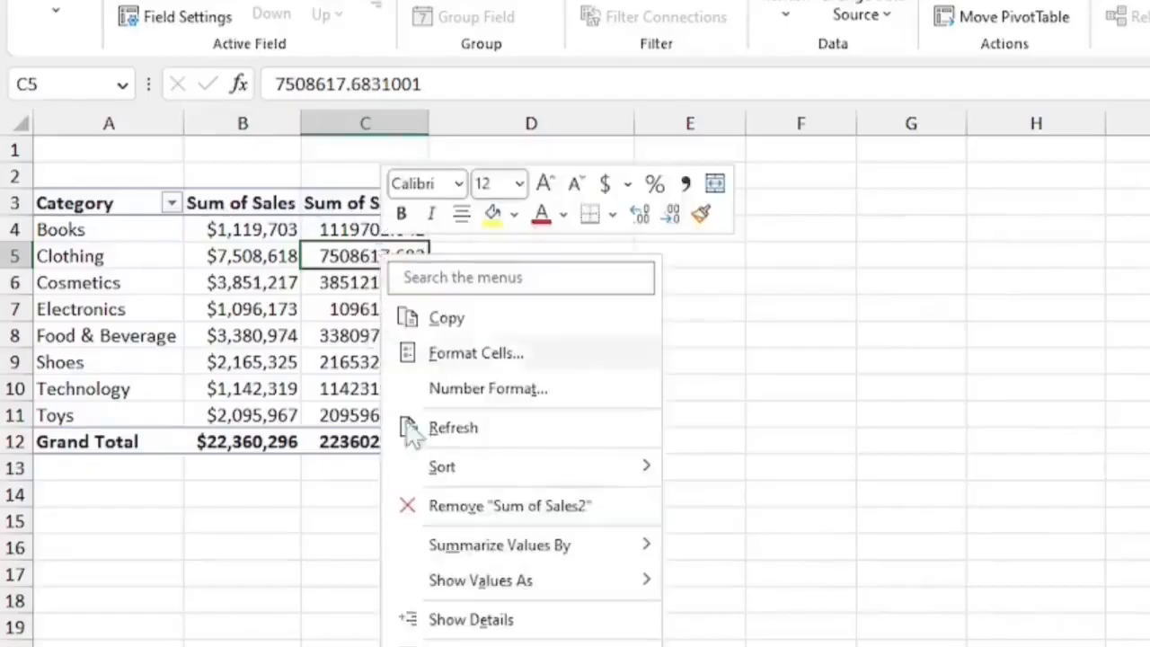
{"action": "mouse_move", "coordinate": [462, 582]}
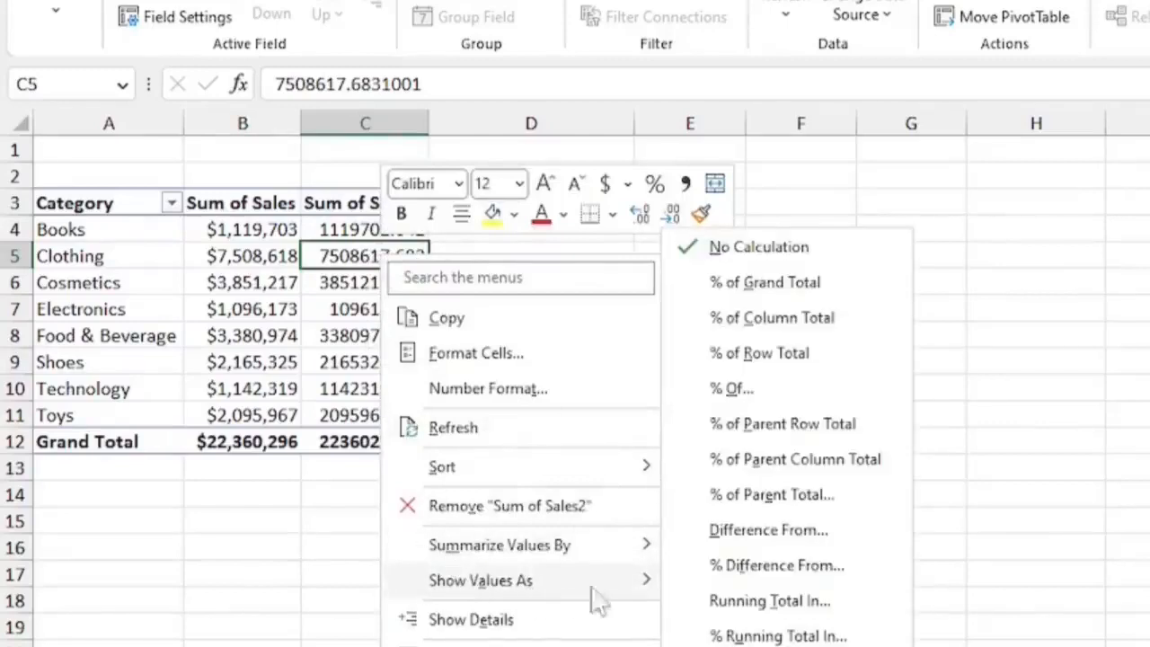
{"action": "left_click", "coordinate": [762, 287]}
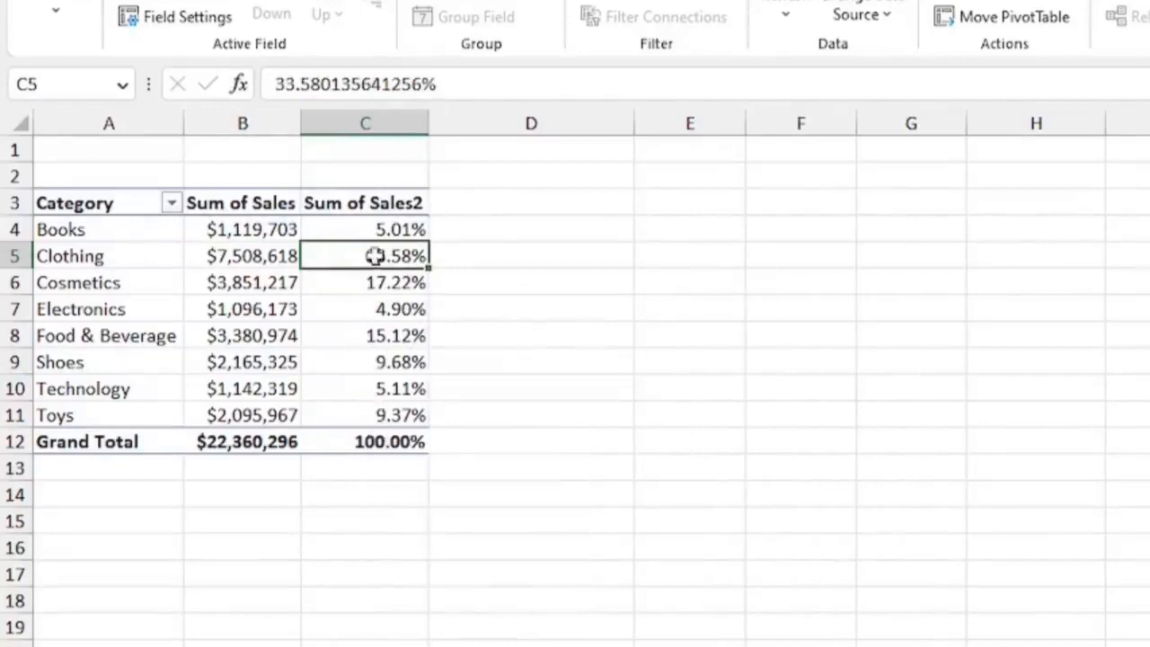
- Rename the Sum of Sales2 column header in the pivot table as % Sales
{"action": "key", "text": "Up"}
{"action": "key", "text": "Up"}
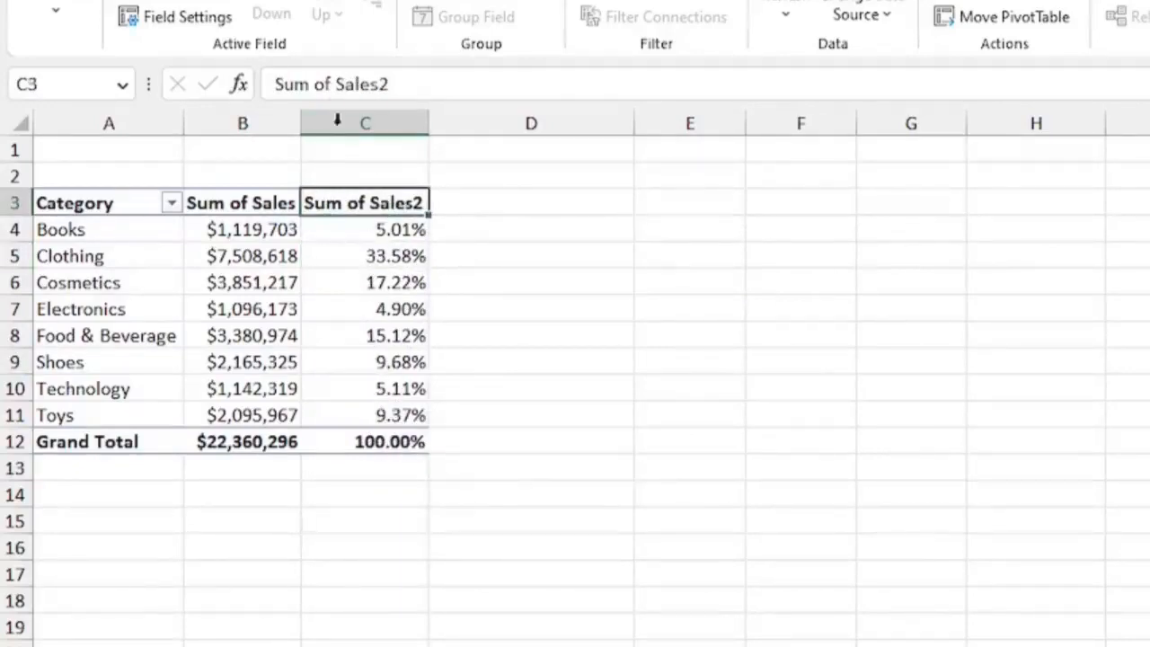
{"action": "left_click", "coordinate": [340, 82]}
{"action": "key", "text": "BackSpace"}
{"action": "key", "text": "BackSpace"}
{"action": "key", "text": "BackSpace"}
{"action": "key", "text": "BackSpace"}
{"action": "key", "text": "BackSpace"}
{"action": "key", "text": "BackSpace"}
{"action": "key", "text": "BackSpace"}
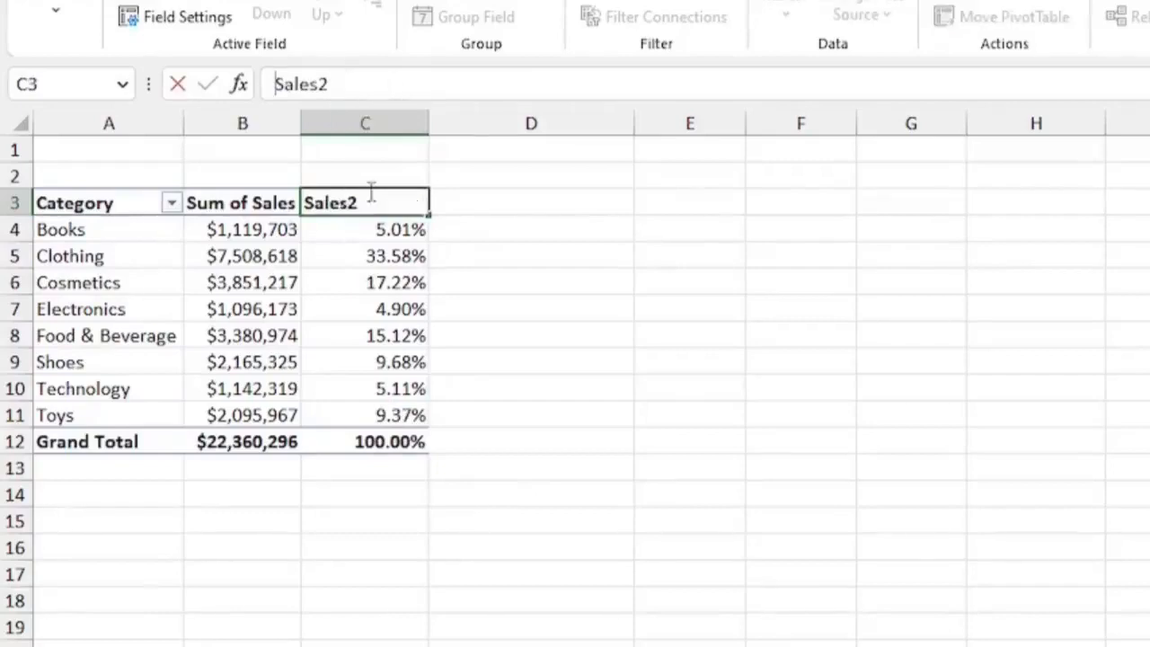
{"action": "type", "text": "%"}
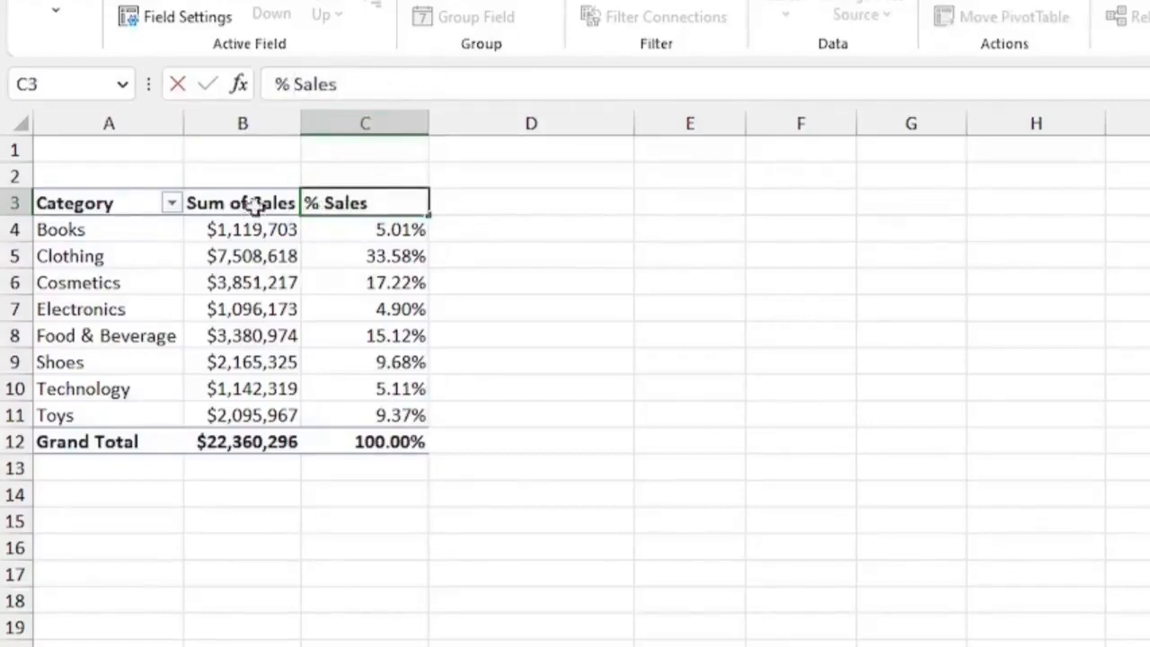
- Rename the Sum of Sales column header as Sales, resolving the clash with the existing field name
{"action": "left_click", "coordinate": [256, 202]}
{"action": "left_click", "coordinate": [342, 83]}
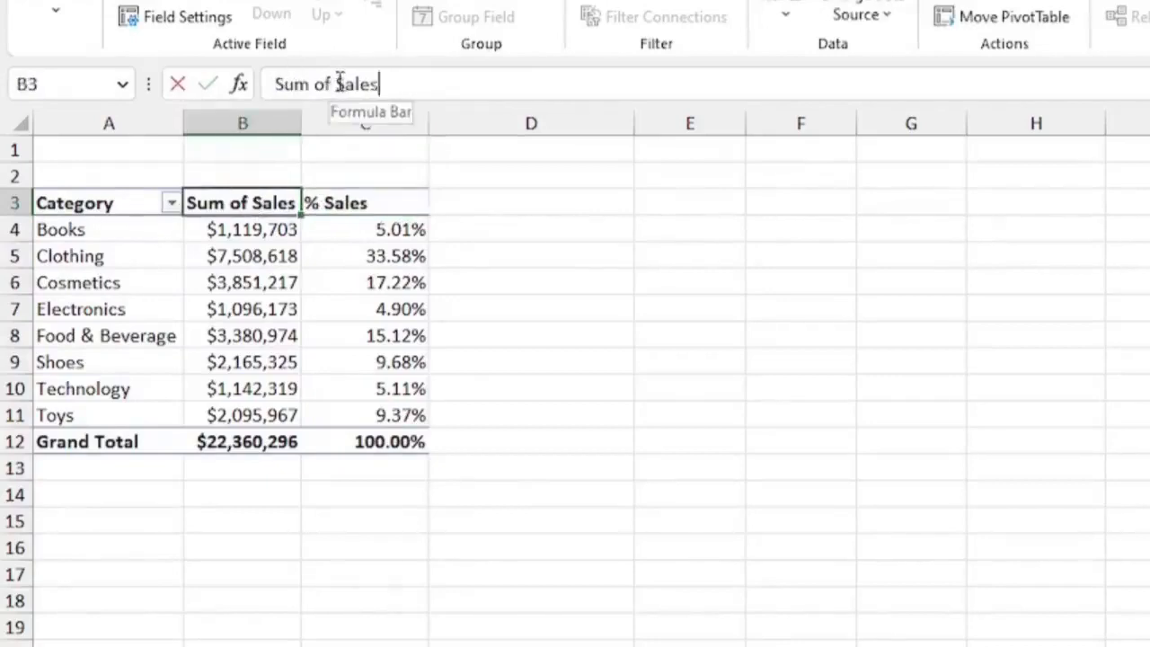
{"action": "key", "text": "BackSpace"}
{"action": "key", "text": "BackSpace"}
{"action": "key", "text": "BackSpace"}
{"action": "key", "text": "BackSpace"}
{"action": "key", "text": "BackSpace"}
{"action": "key", "text": "BackSpace"}
{"action": "key", "text": "BackSpace"}
{"action": "key", "text": "Return"}
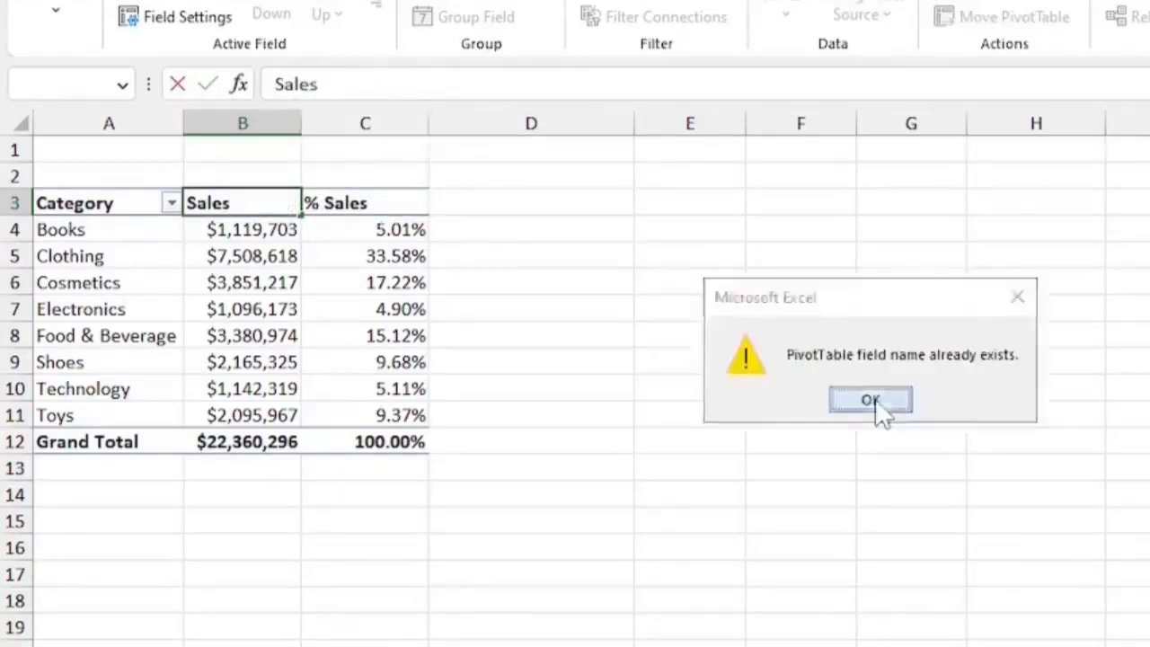
{"action": "left_click", "coordinate": [852, 400]}
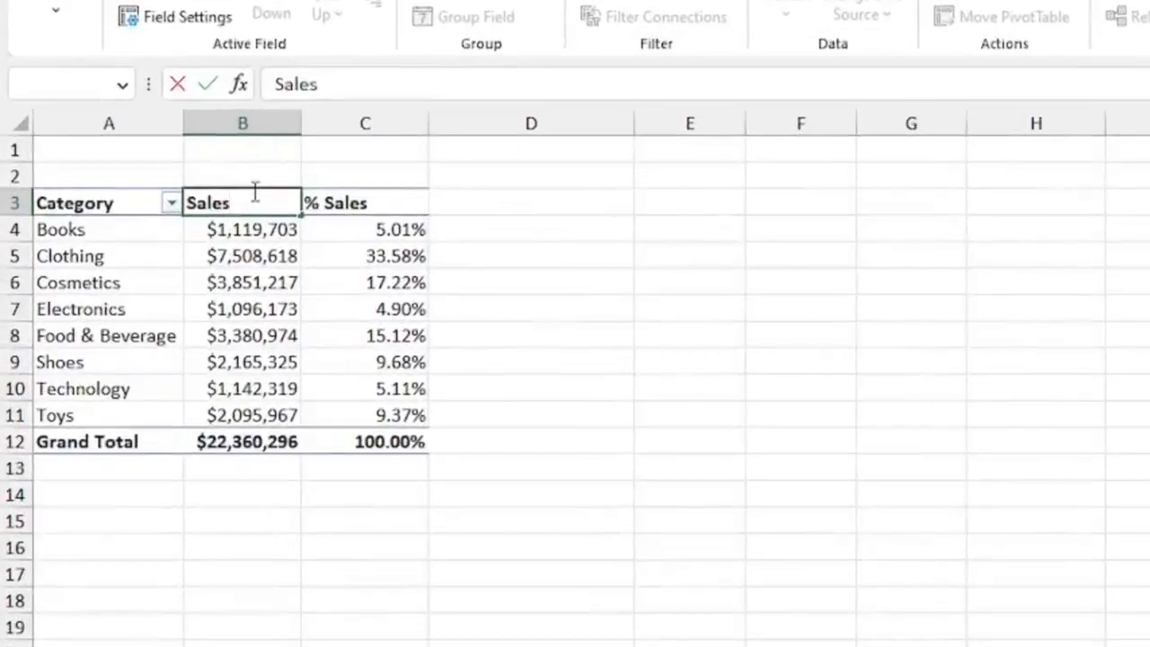
{"action": "key", "text": "Return"}
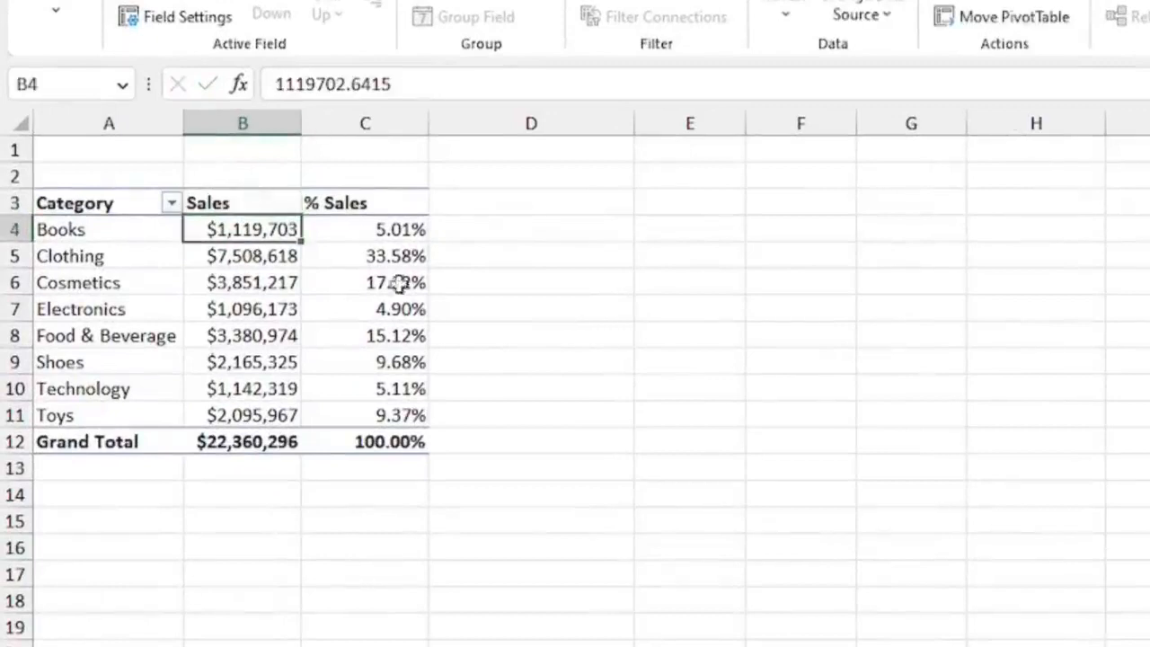
- Insert a combo PivotChart with Sales as clustered columns and % Sales as a line on the secondary axis, and reposition it on the sheet
{"action": "left_click", "coordinate": [274, 308]}
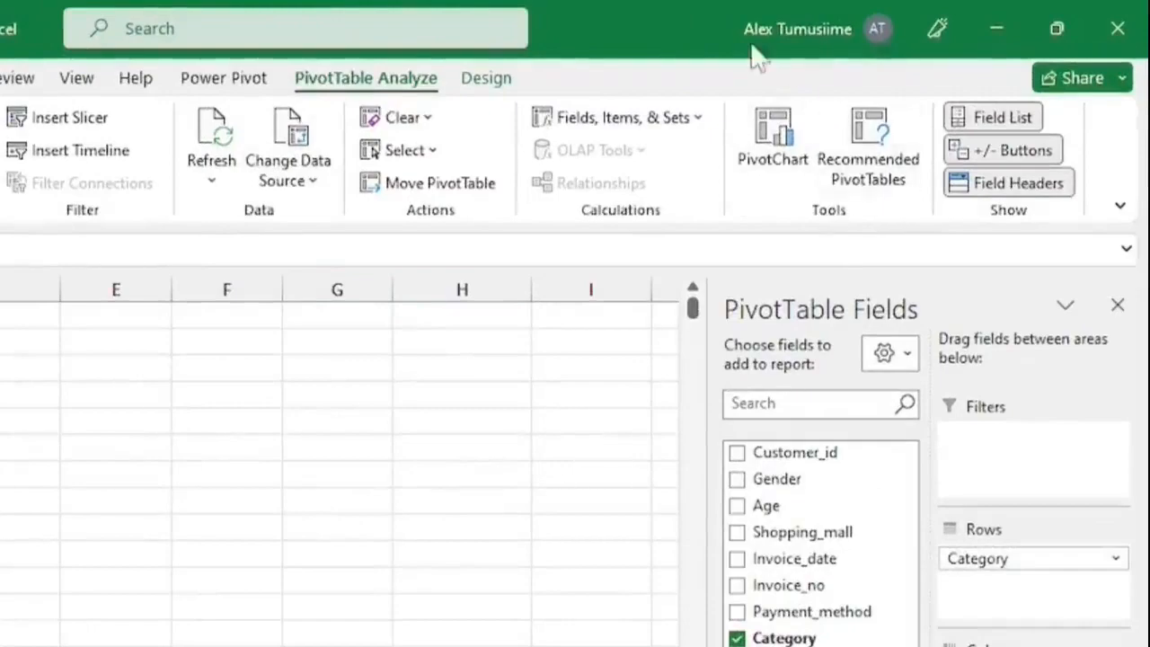
{"action": "left_click", "coordinate": [774, 135]}
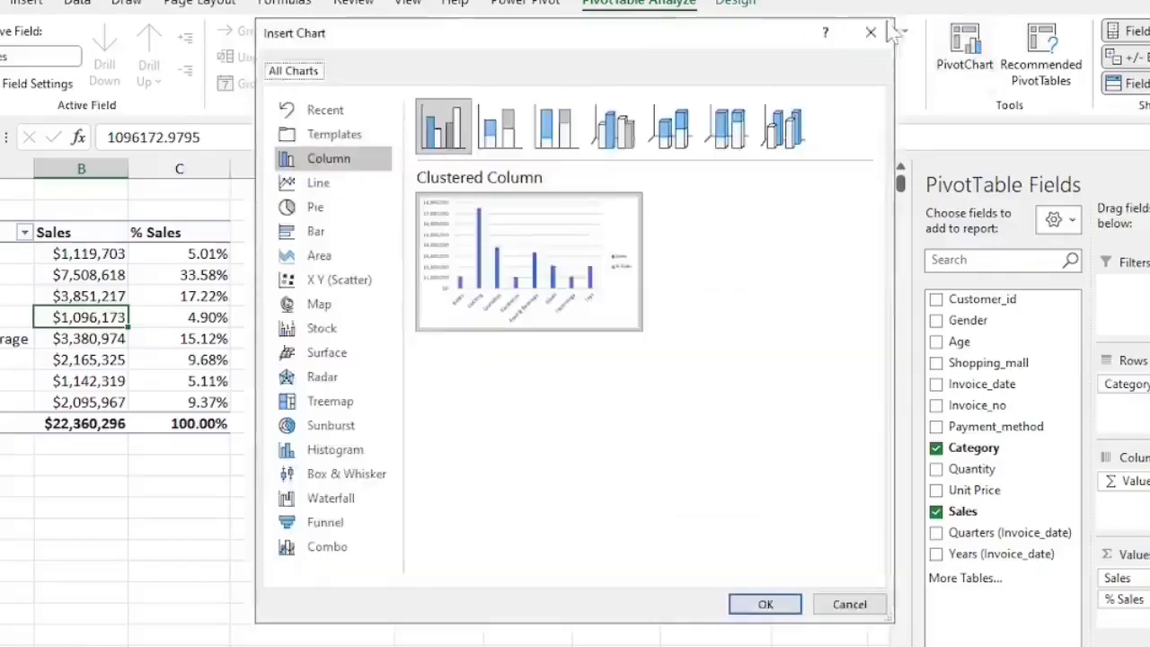
{"action": "left_click_drag", "start_coordinate": [629, 40], "coordinate": [696, 66]}
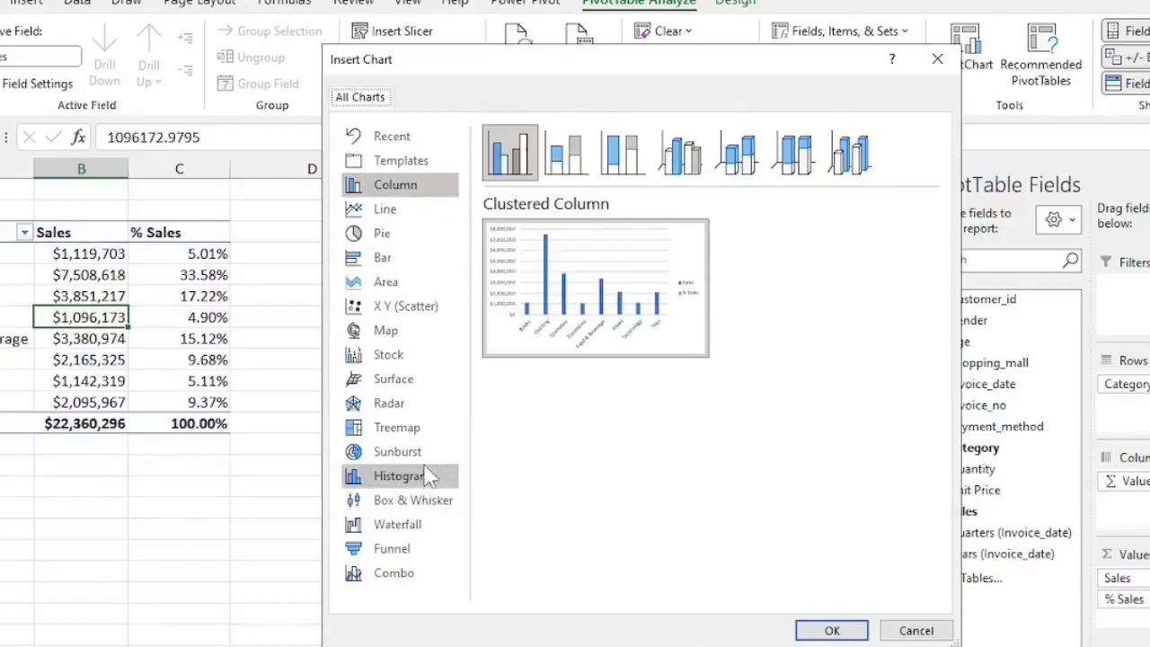
{"action": "left_click", "coordinate": [404, 577]}
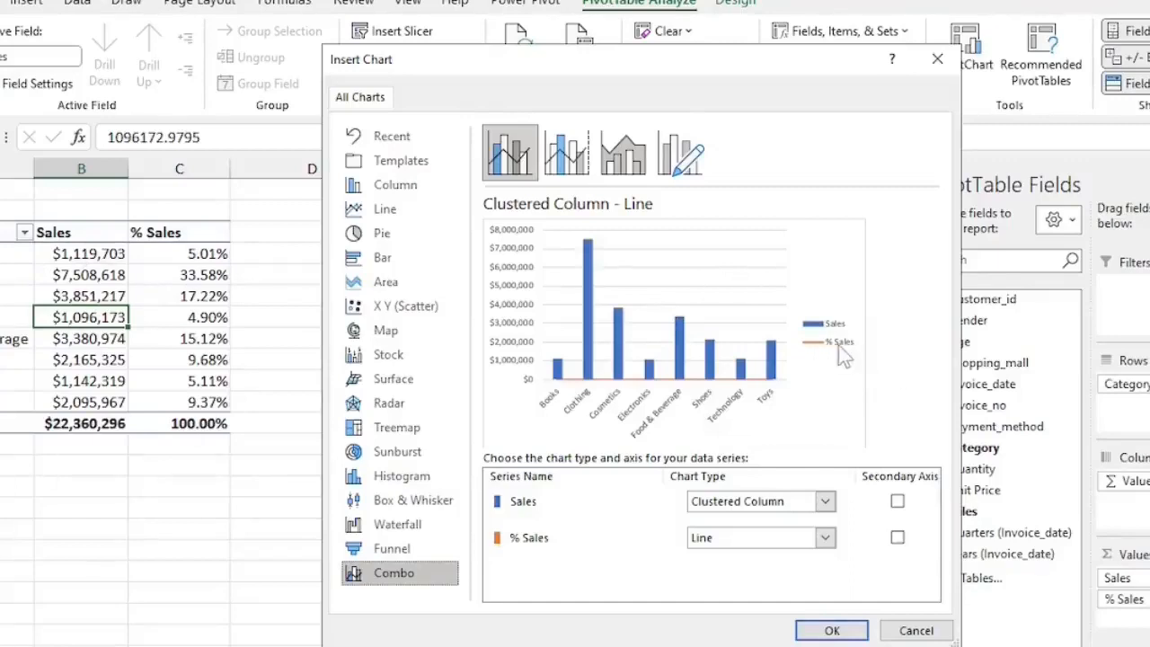
{"action": "left_click", "coordinate": [611, 545]}
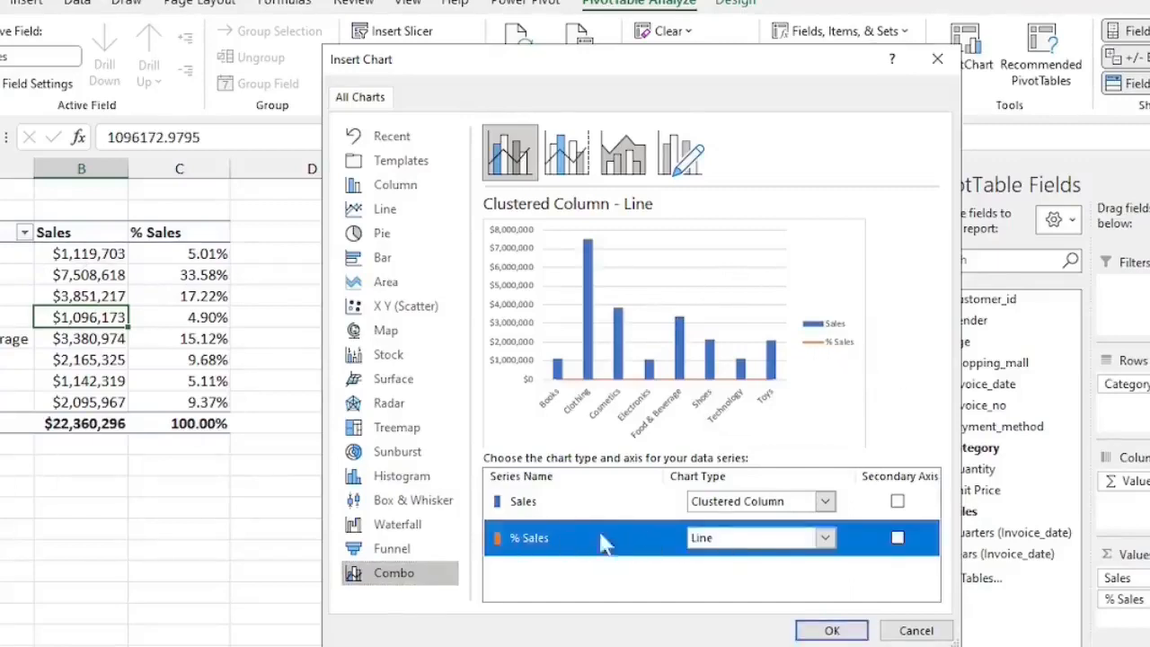
{"action": "left_click", "coordinate": [898, 537]}
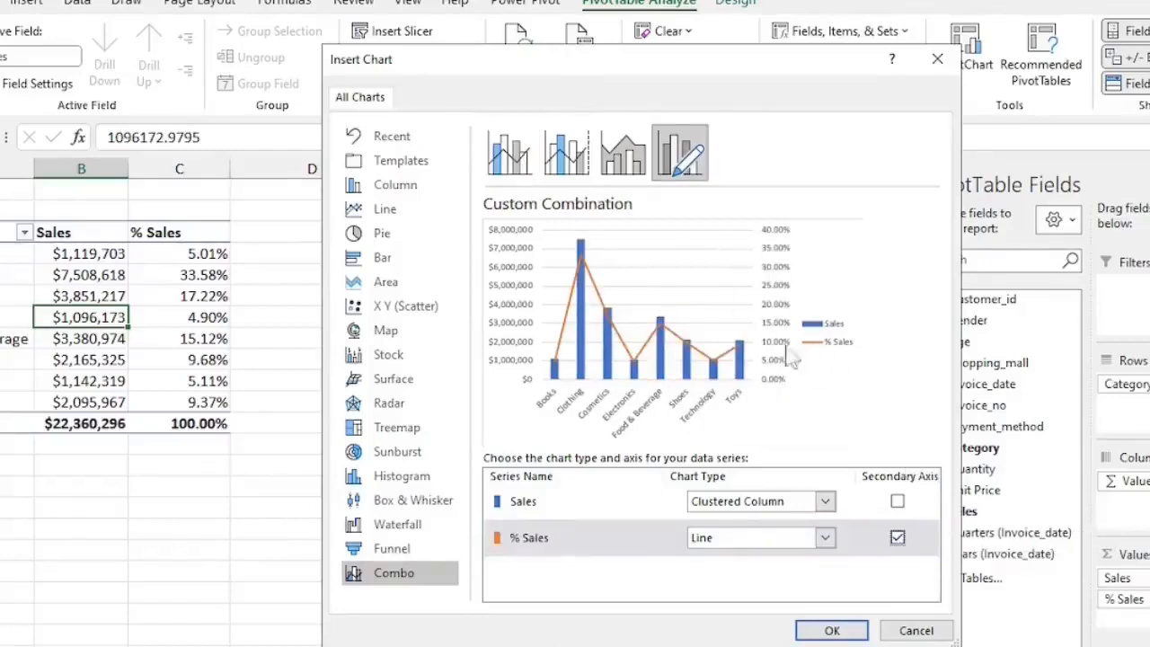
{"action": "left_click", "coordinate": [841, 638]}
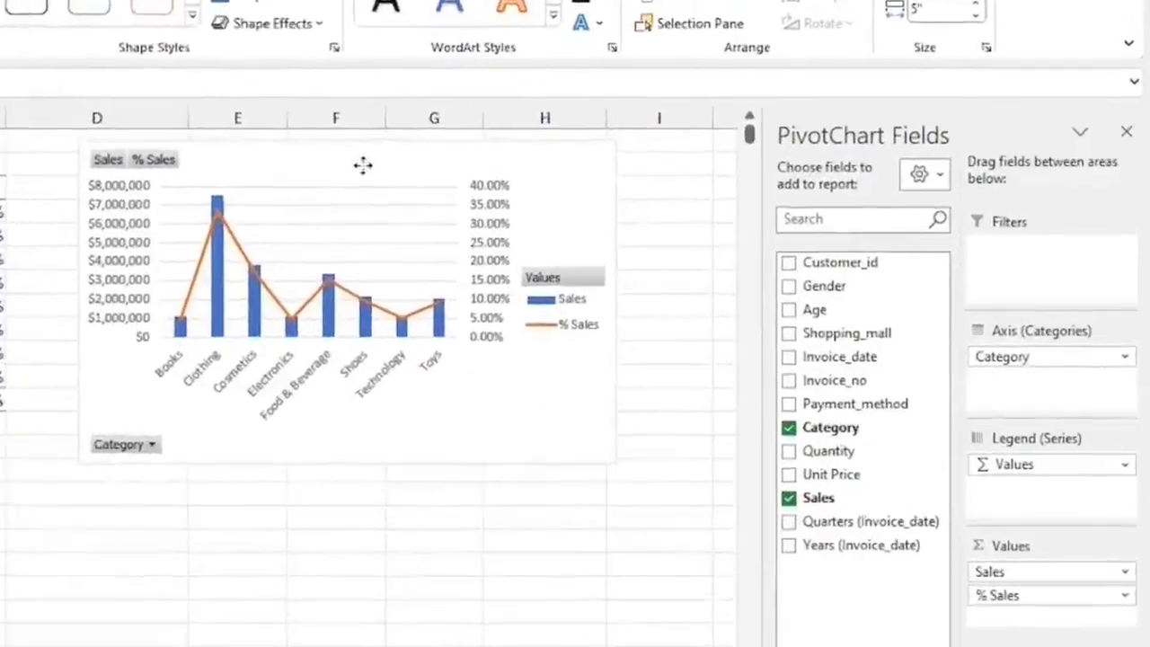
{"action": "left_click", "coordinate": [484, 216]}
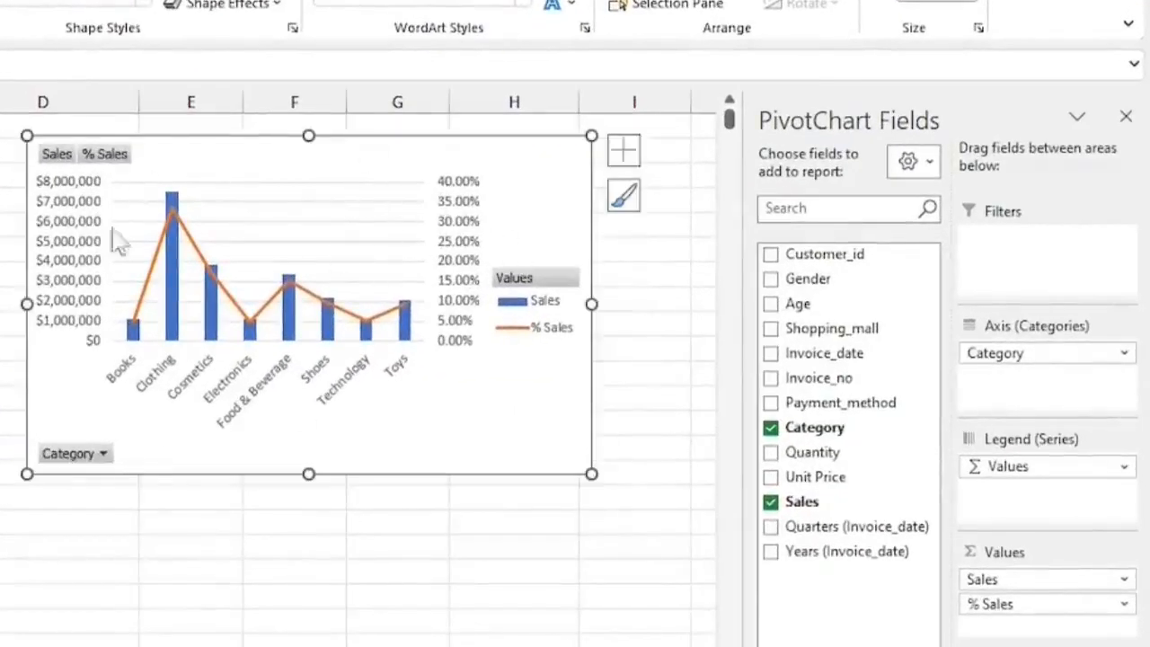
{"action": "left_click_drag", "start_coordinate": [115, 239], "coordinate": [129, 264]}
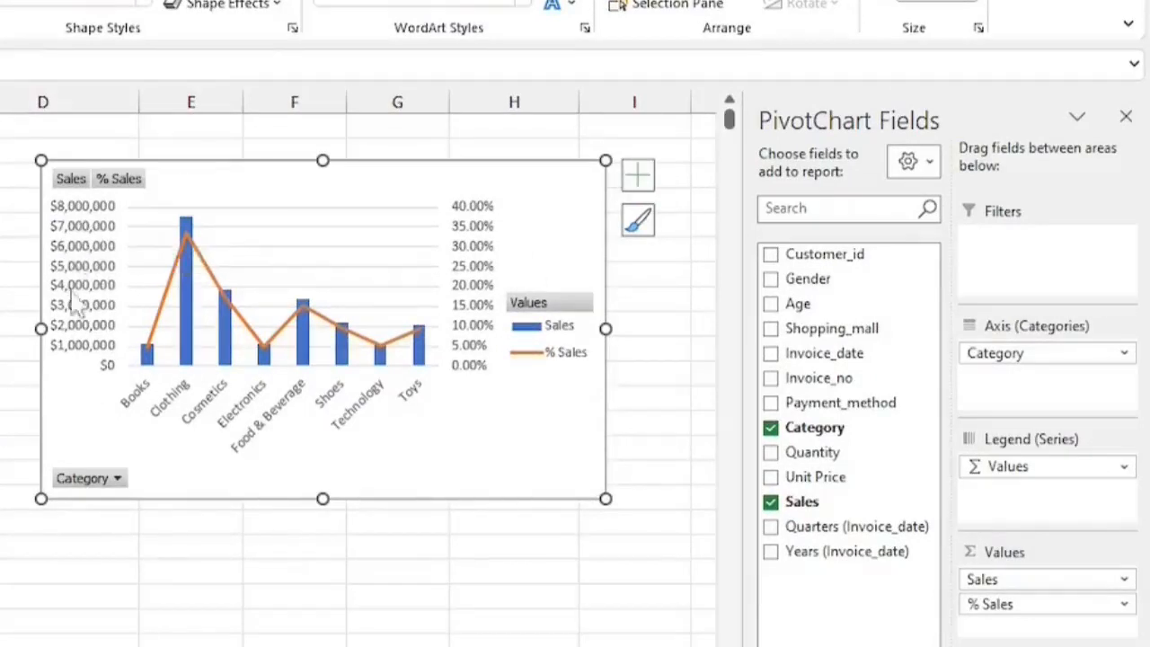
- Set the display units of the chart's primary vertical axis, which shows the Sales amounts, to 10000
{"action": "left_click", "coordinate": [72, 261]}
{"action": "right_click", "coordinate": [75, 238]}
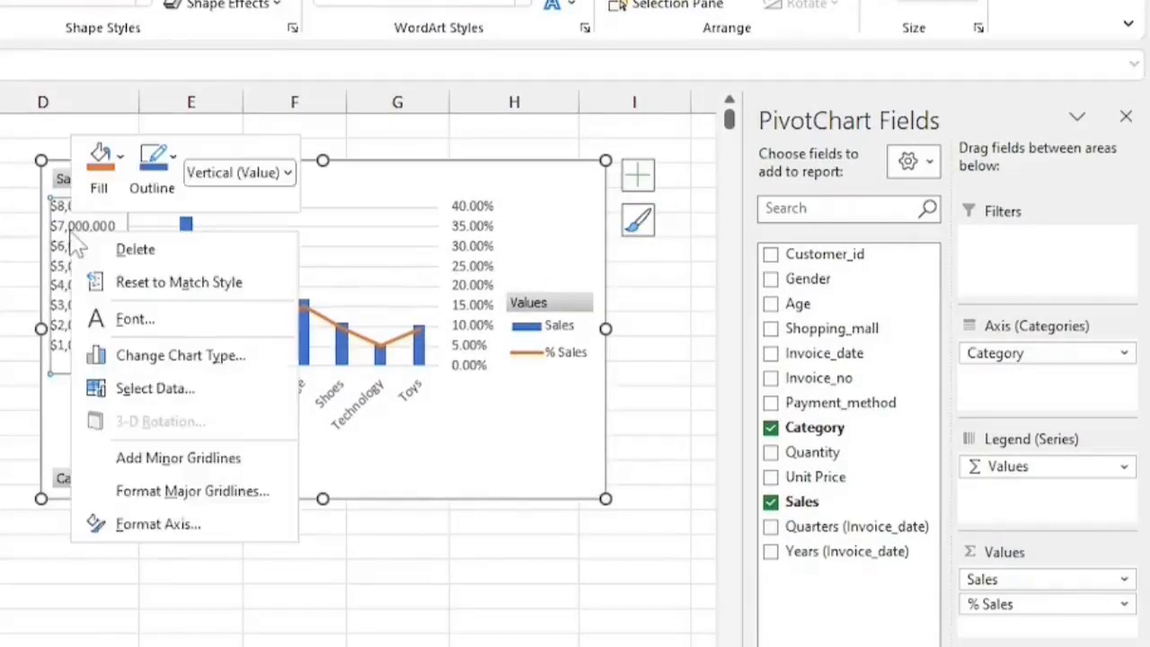
{"action": "left_click", "coordinate": [168, 529]}
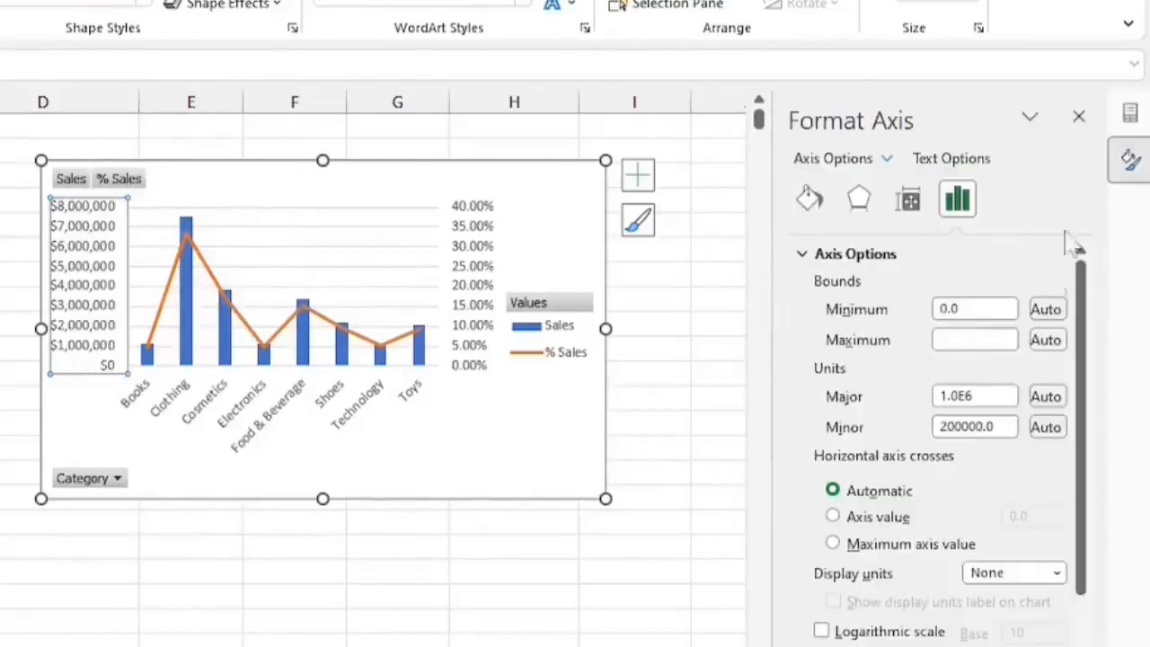
{"action": "left_click", "coordinate": [1014, 572]}
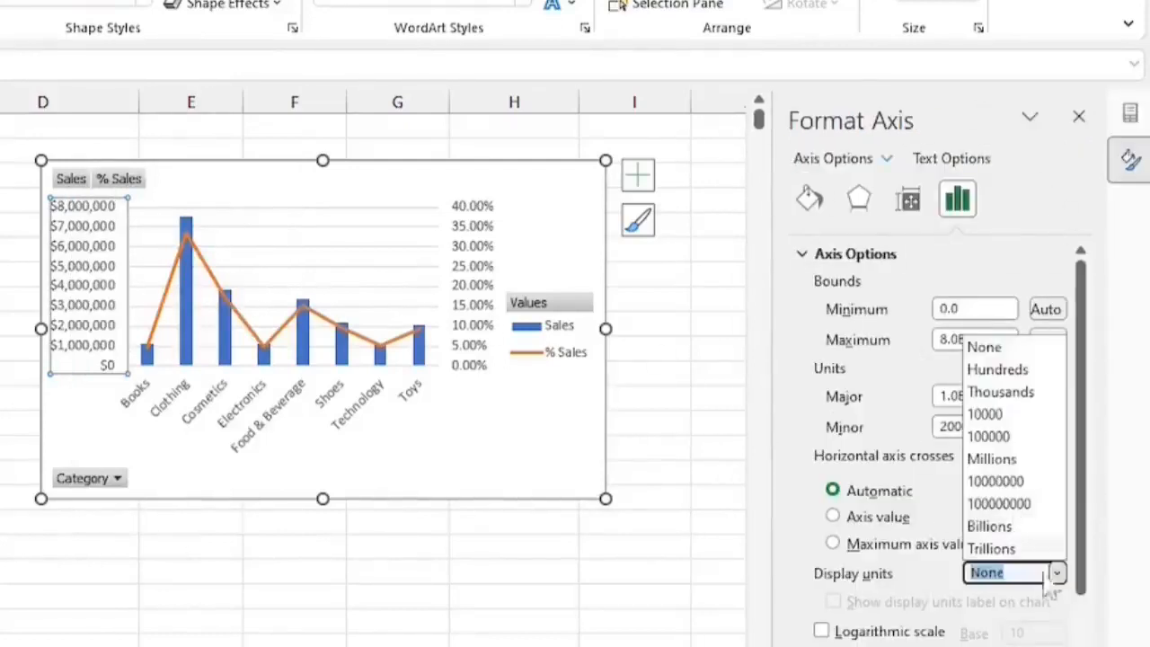
{"action": "left_click", "coordinate": [989, 414]}
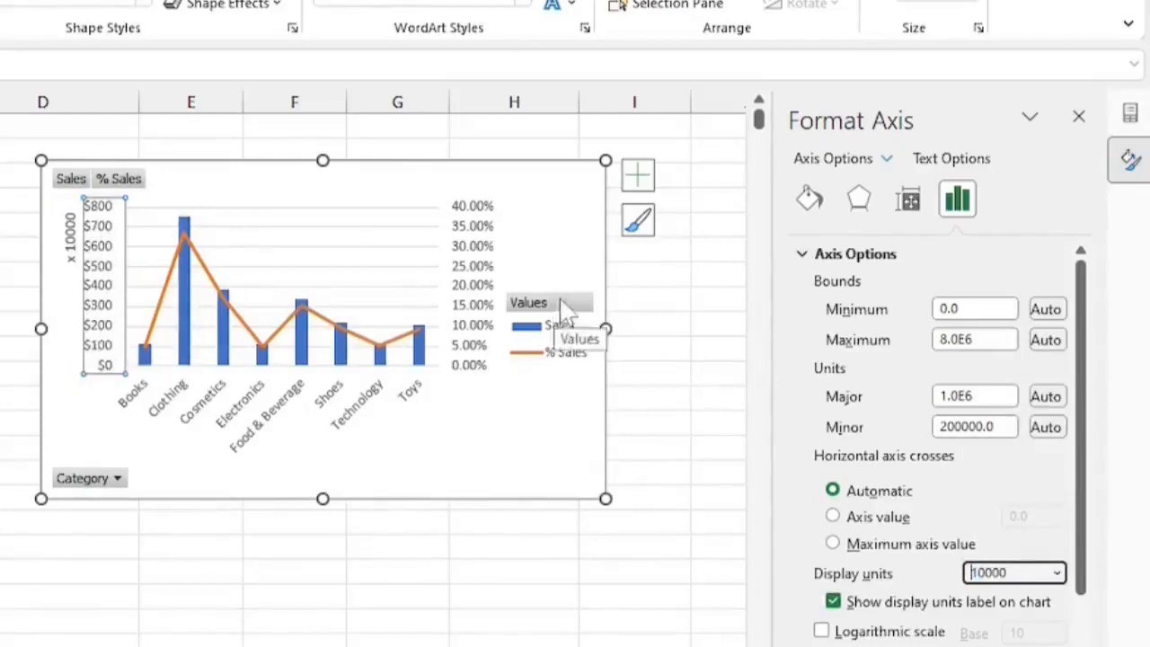
- Place the pivot chart's legend at the bottom of the chart
{"action": "left_click", "coordinate": [570, 313]}
{"action": "left_click", "coordinate": [572, 339]}
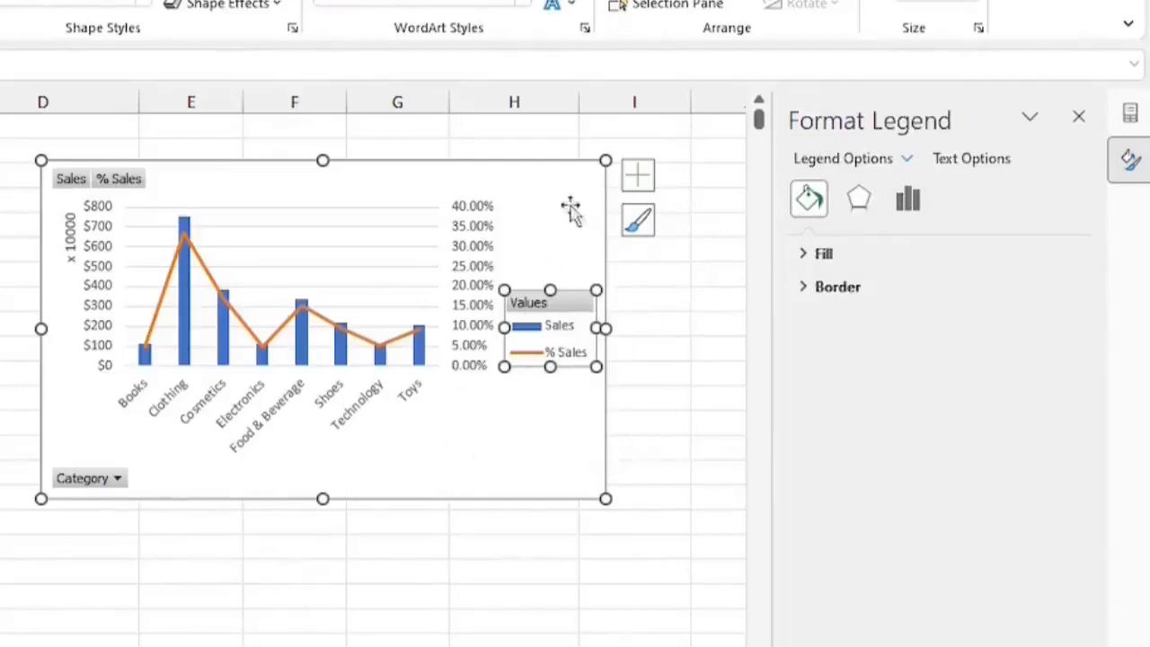
{"action": "left_click", "coordinate": [638, 178]}
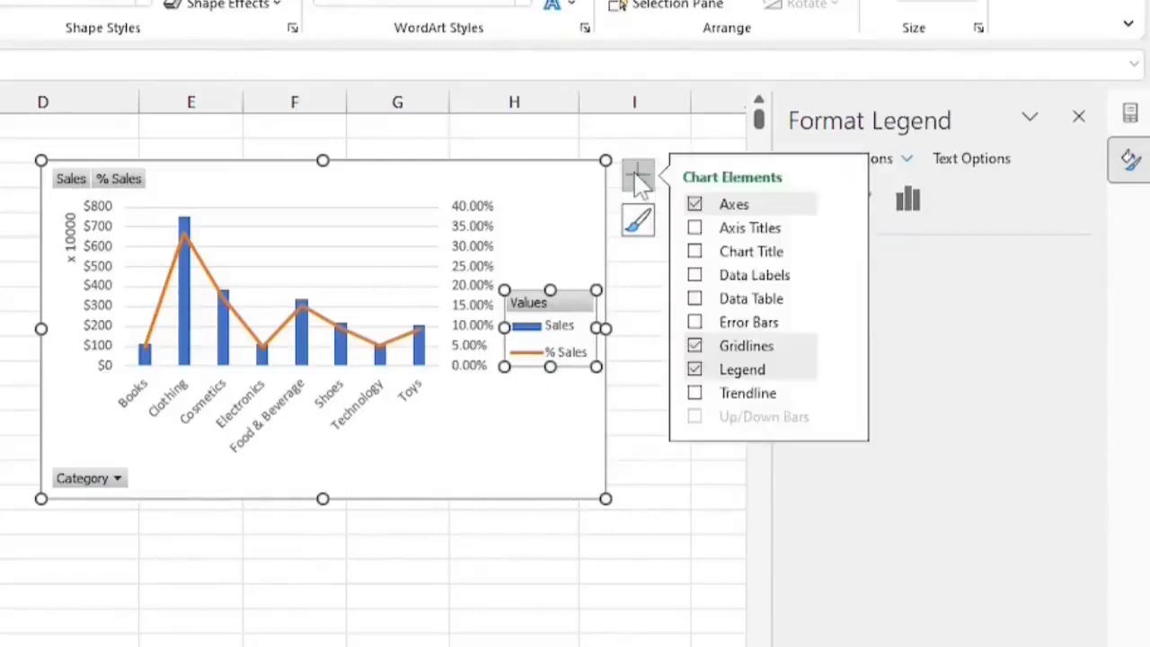
{"action": "left_click", "coordinate": [846, 370]}
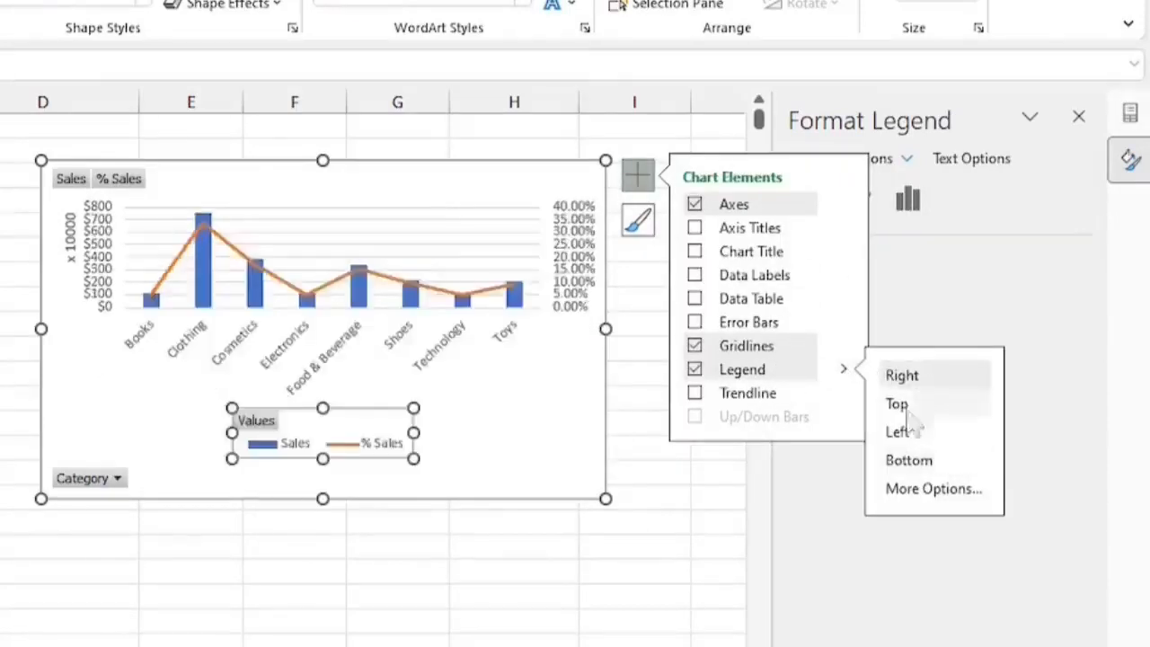
{"action": "left_click", "coordinate": [915, 464]}
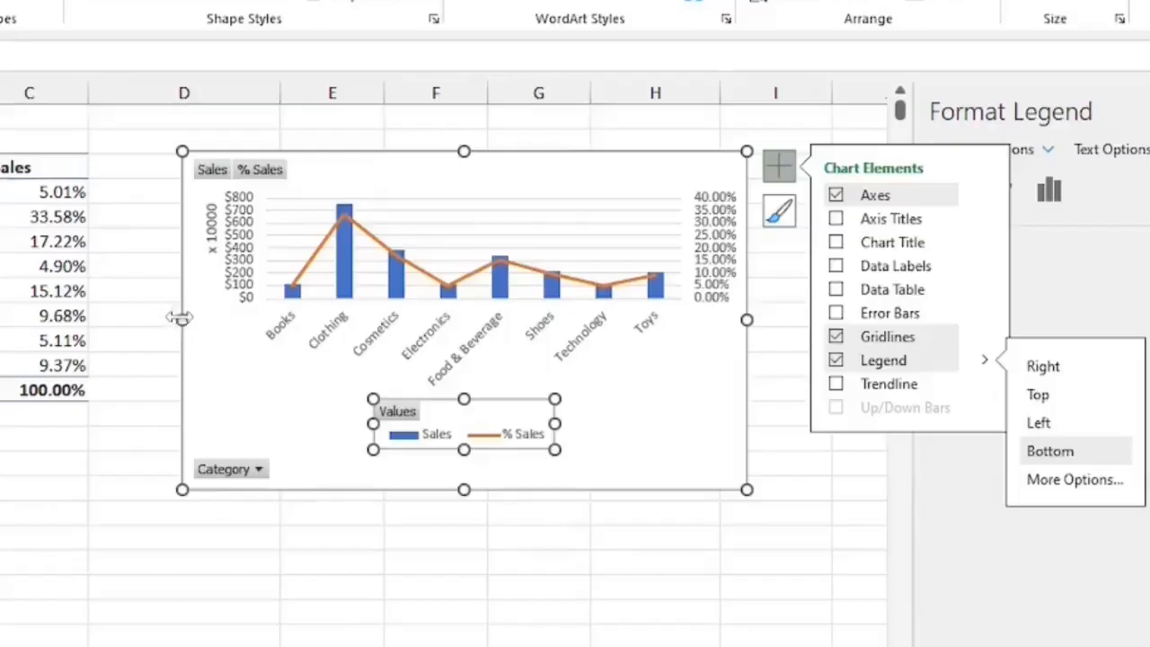
- Enlarge the pivot chart in width and height, and reposition it beside the pivot table
{"action": "left_click_drag", "start_coordinate": [41, 329], "coordinate": [24, 328]}
{"action": "left_click_drag", "start_coordinate": [164, 319], "coordinate": [122, 316]}
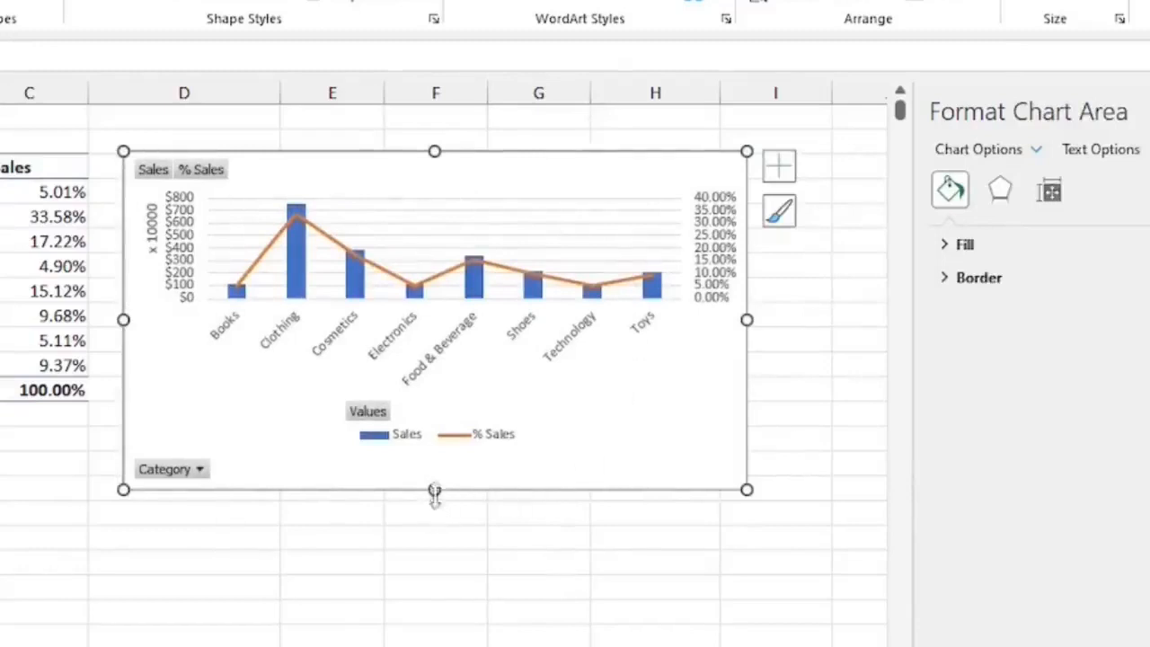
{"action": "left_click_drag", "start_coordinate": [434, 490], "coordinate": [545, 507]}
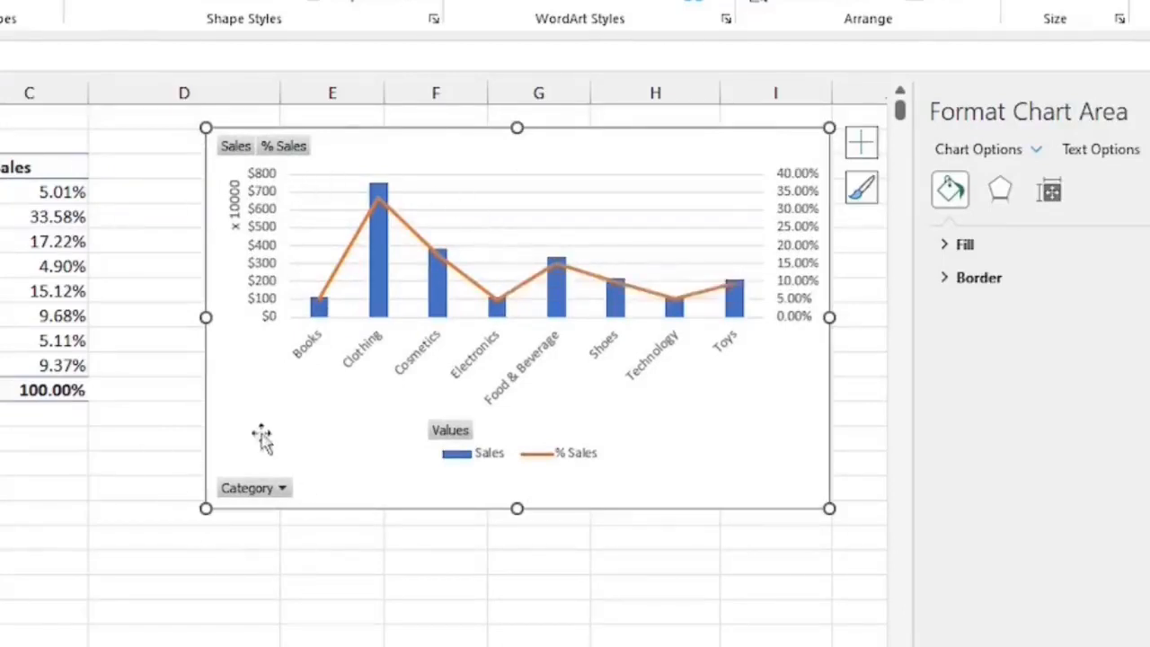
- Filter the pivot chart's Category field to only Books and Clothing
{"action": "left_click", "coordinate": [284, 493]}
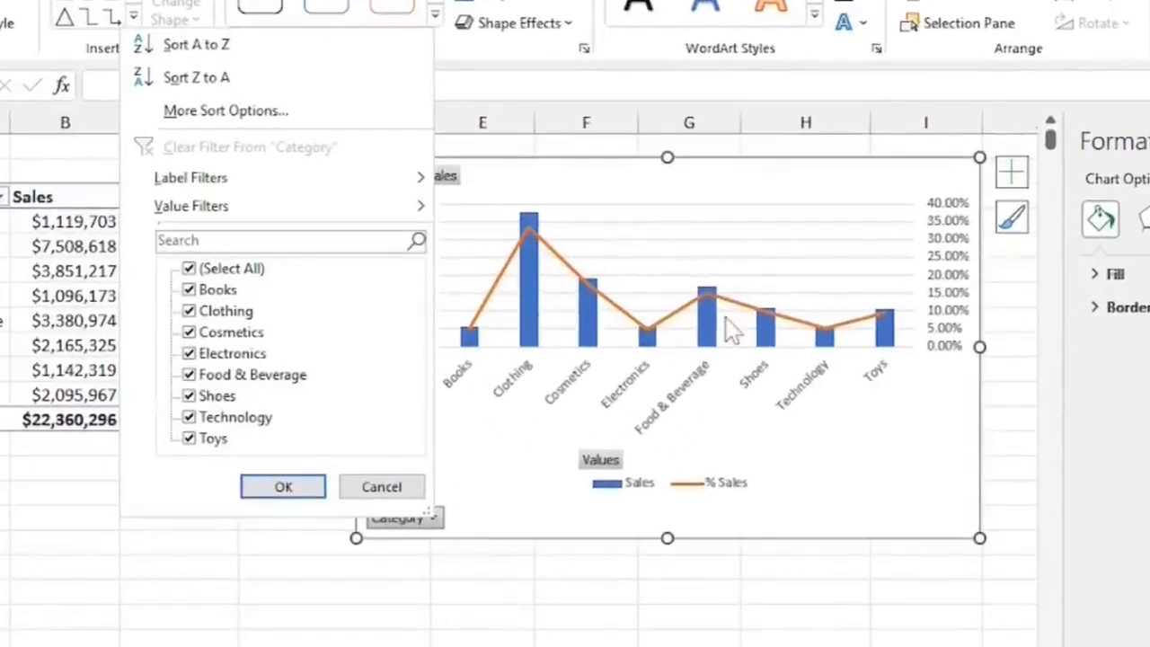
{"action": "left_click", "coordinate": [188, 269]}
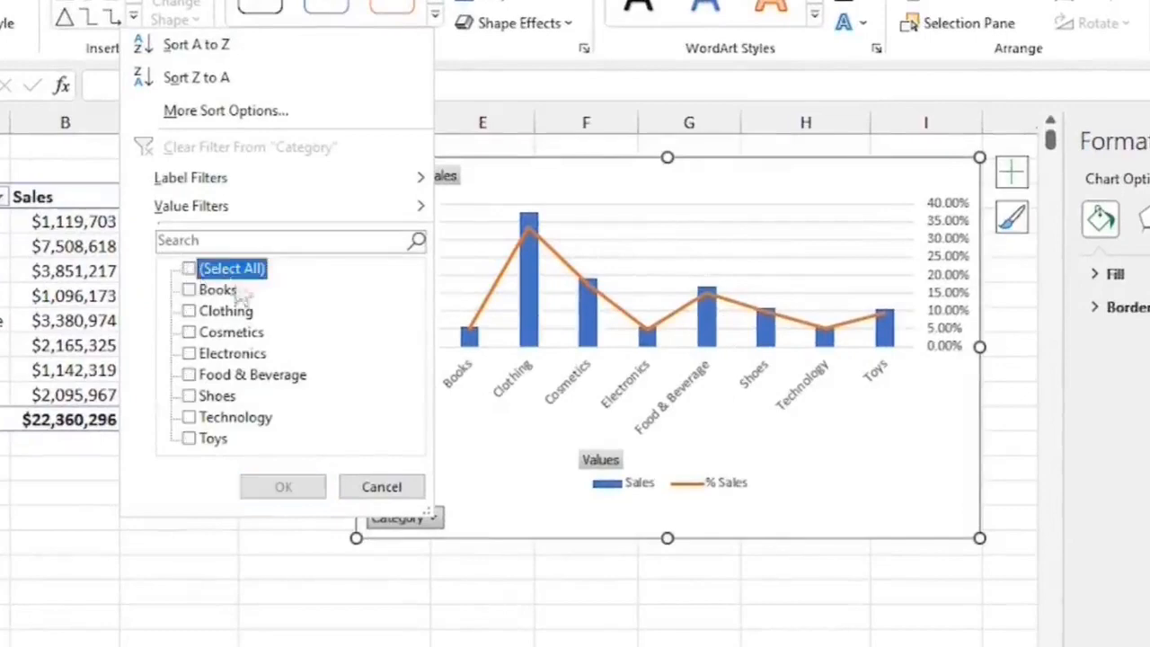
{"action": "left_click", "coordinate": [188, 289]}
{"action": "left_click", "coordinate": [189, 311]}
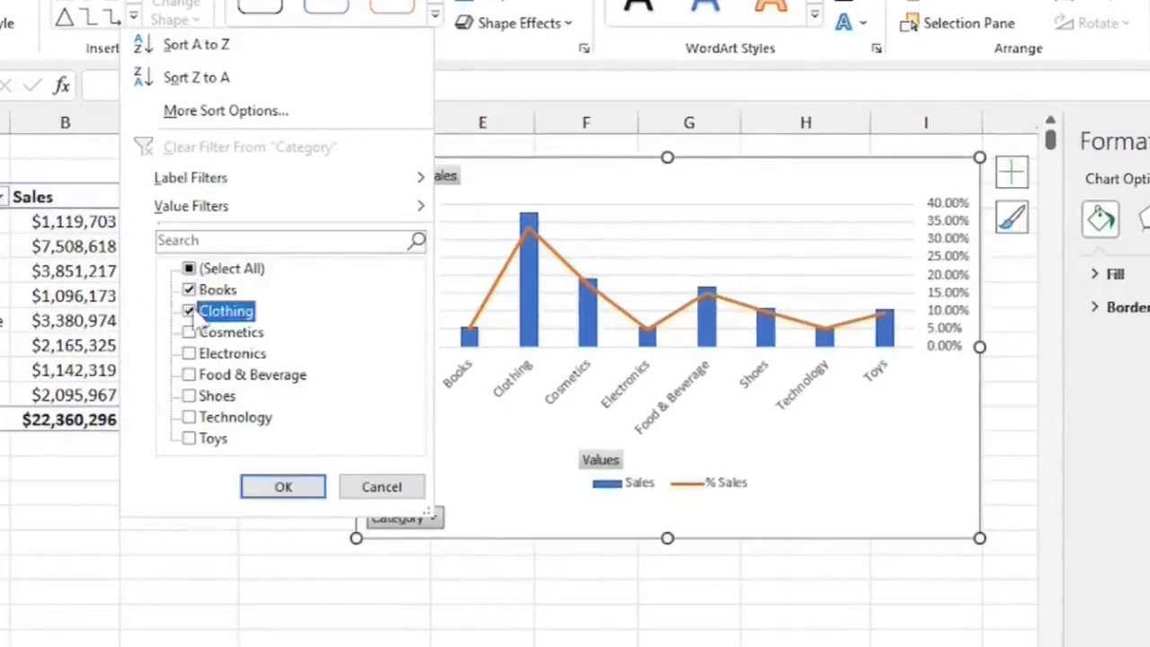
{"action": "left_click", "coordinate": [313, 490]}
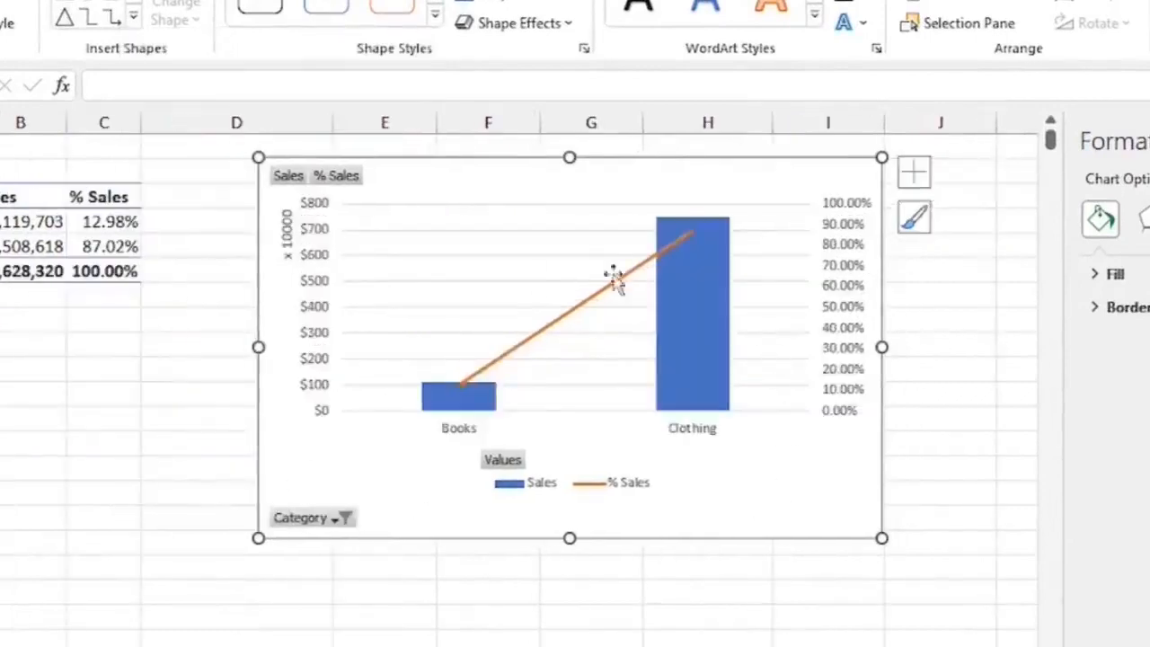
- Add Cosmetics and Electronics to the categories shown by the pivot chart's Category filter
{"action": "left_click", "coordinate": [341, 519]}
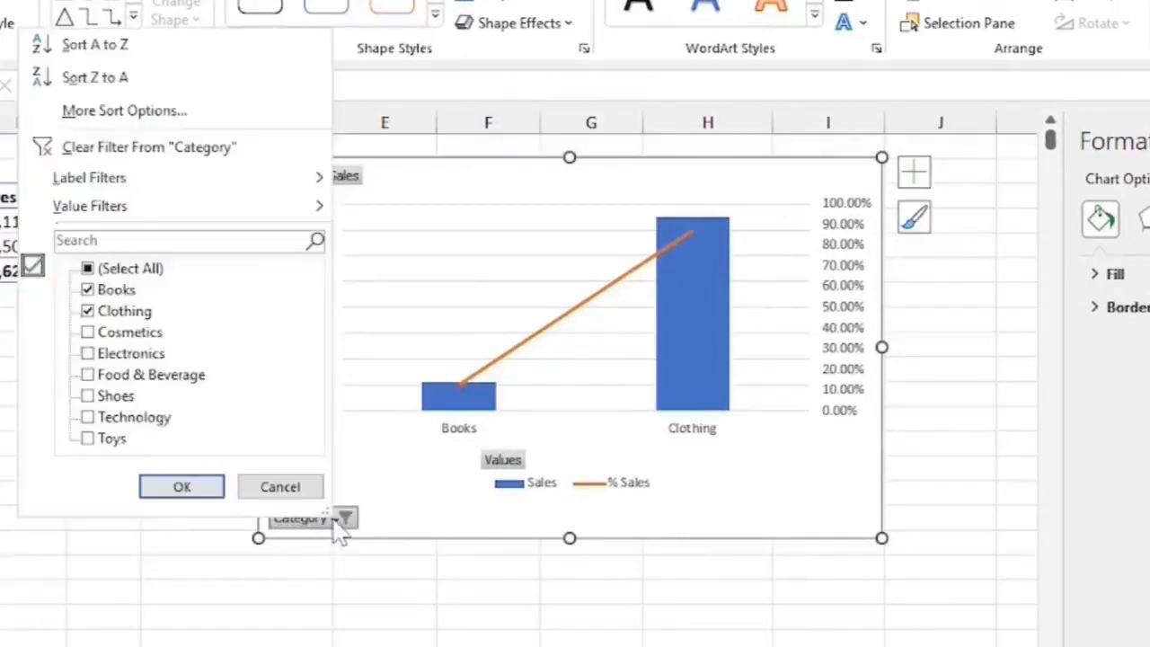
{"action": "left_click", "coordinate": [87, 332]}
{"action": "left_click", "coordinate": [87, 354]}
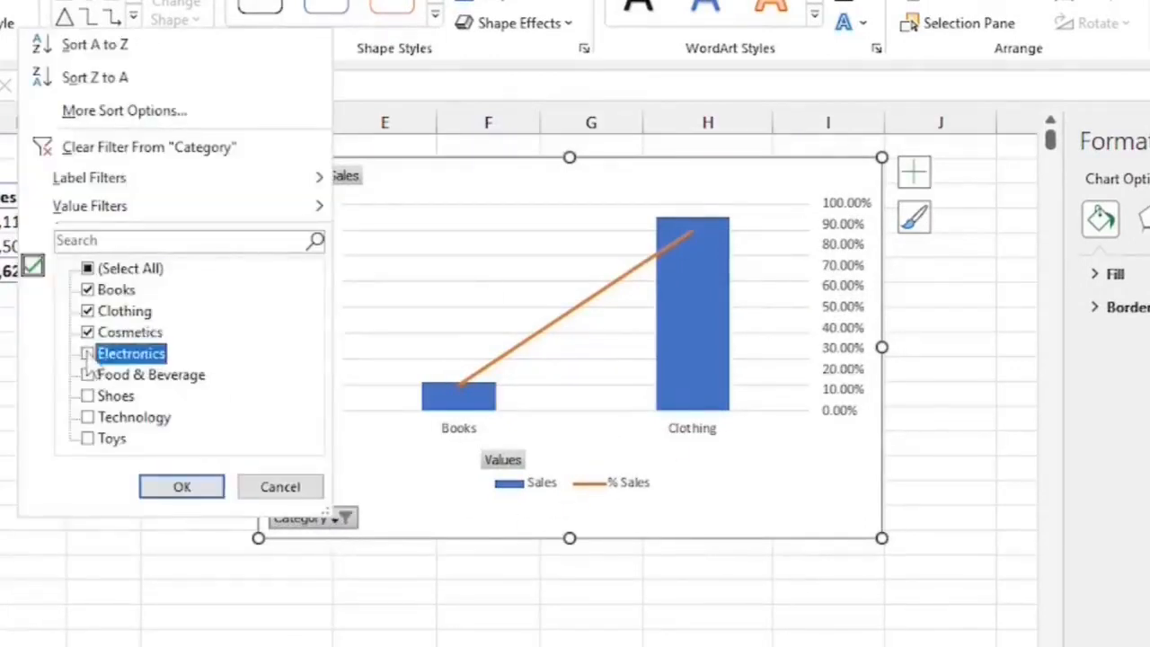
{"action": "left_click", "coordinate": [205, 493]}
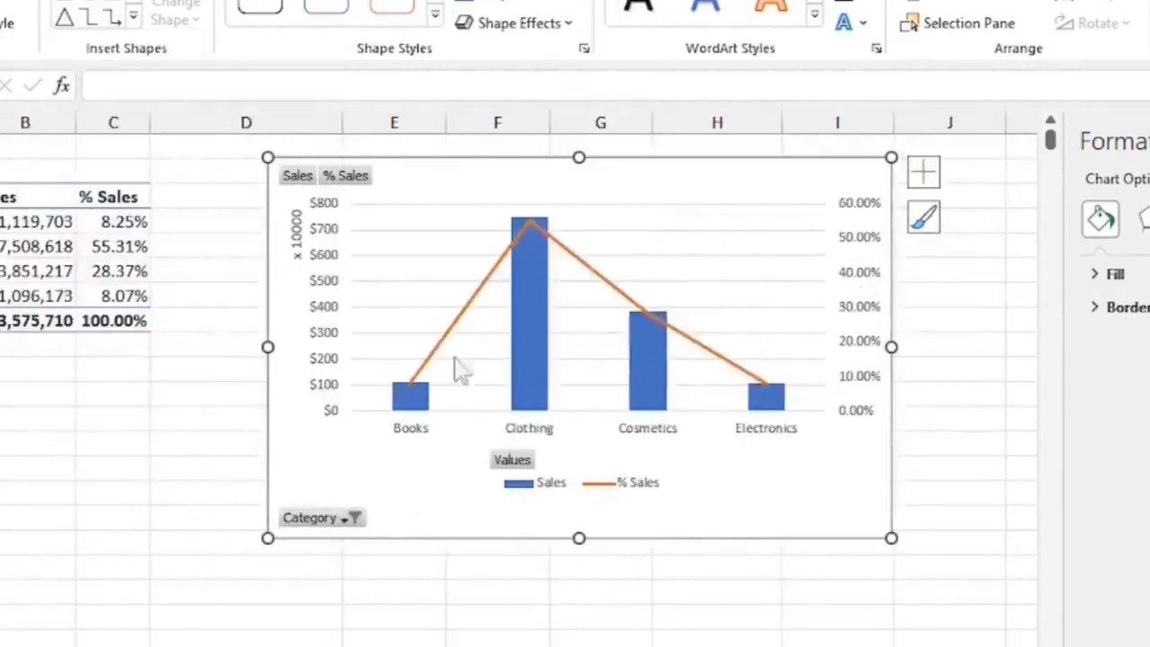
- Show all categories in the pivot chart's Category filter and hide all field buttons on the chart
{"action": "left_click", "coordinate": [354, 518]}
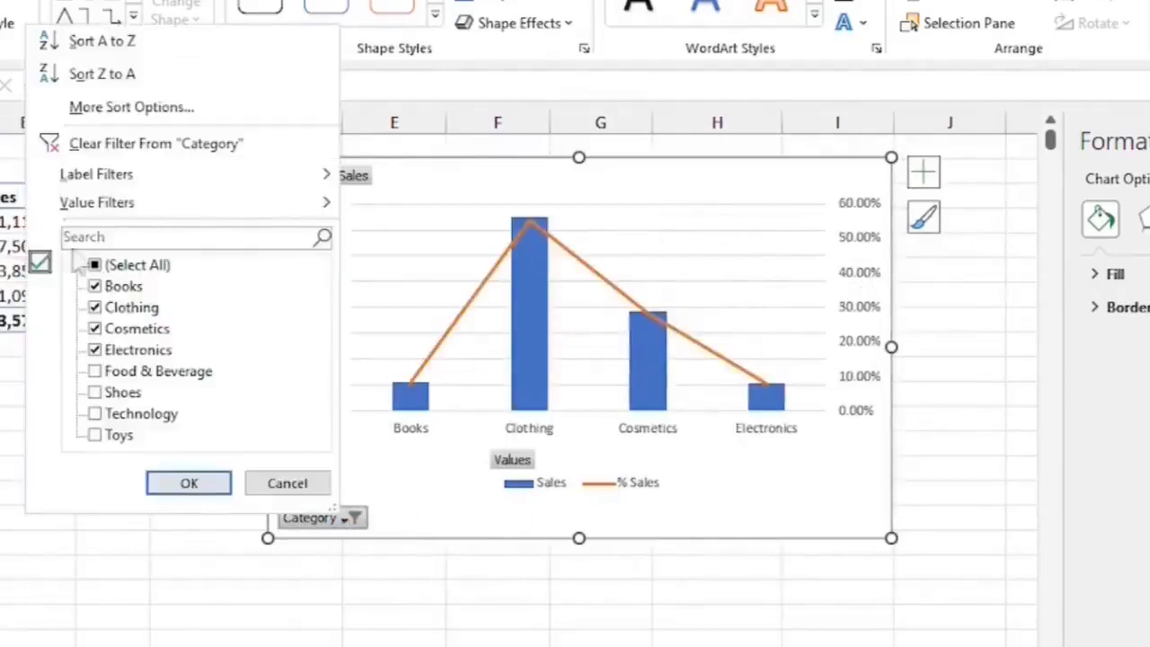
{"action": "left_click", "coordinate": [95, 265]}
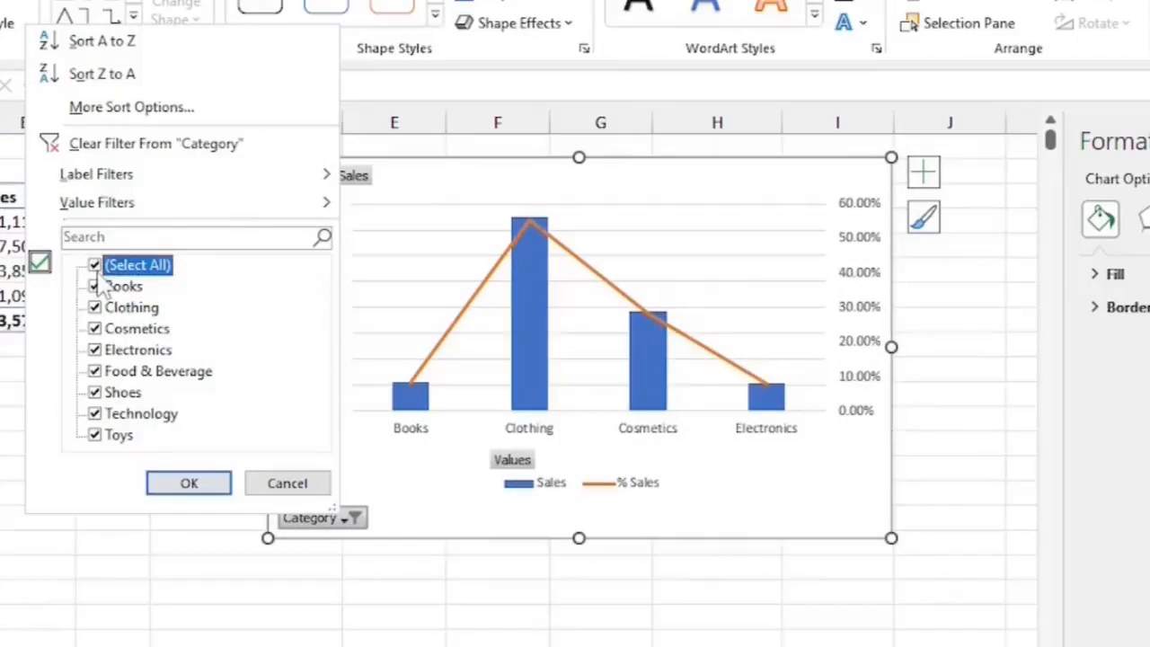
{"action": "left_click", "coordinate": [201, 482]}
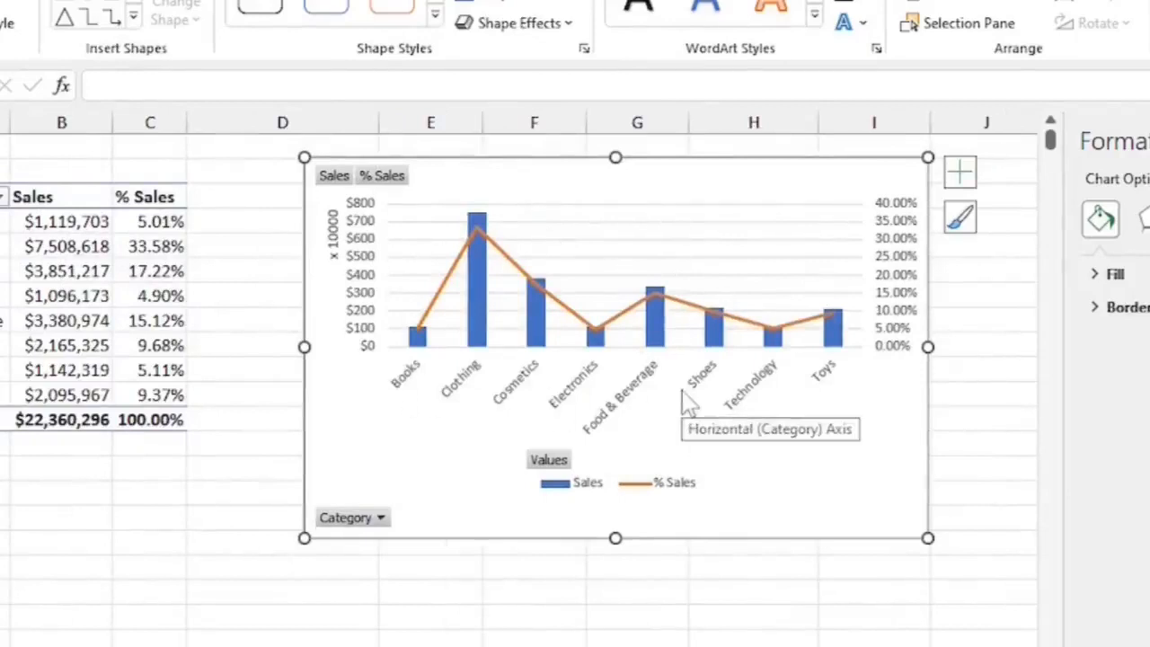
{"action": "right_click", "coordinate": [330, 177]}
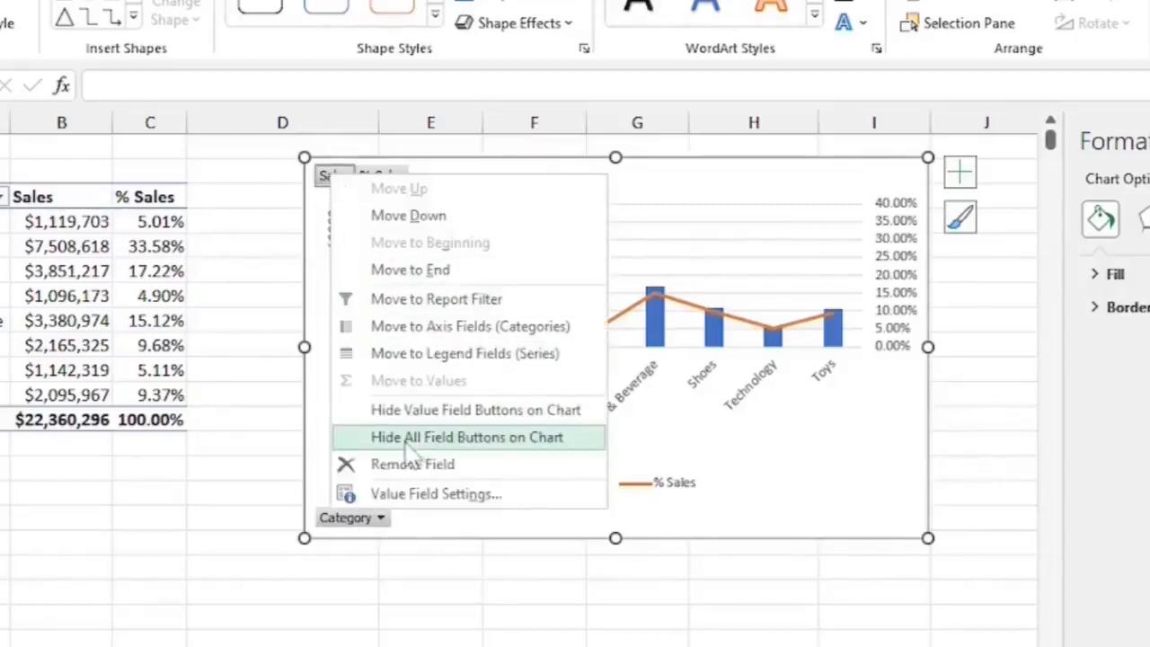
{"action": "left_click", "coordinate": [532, 437]}
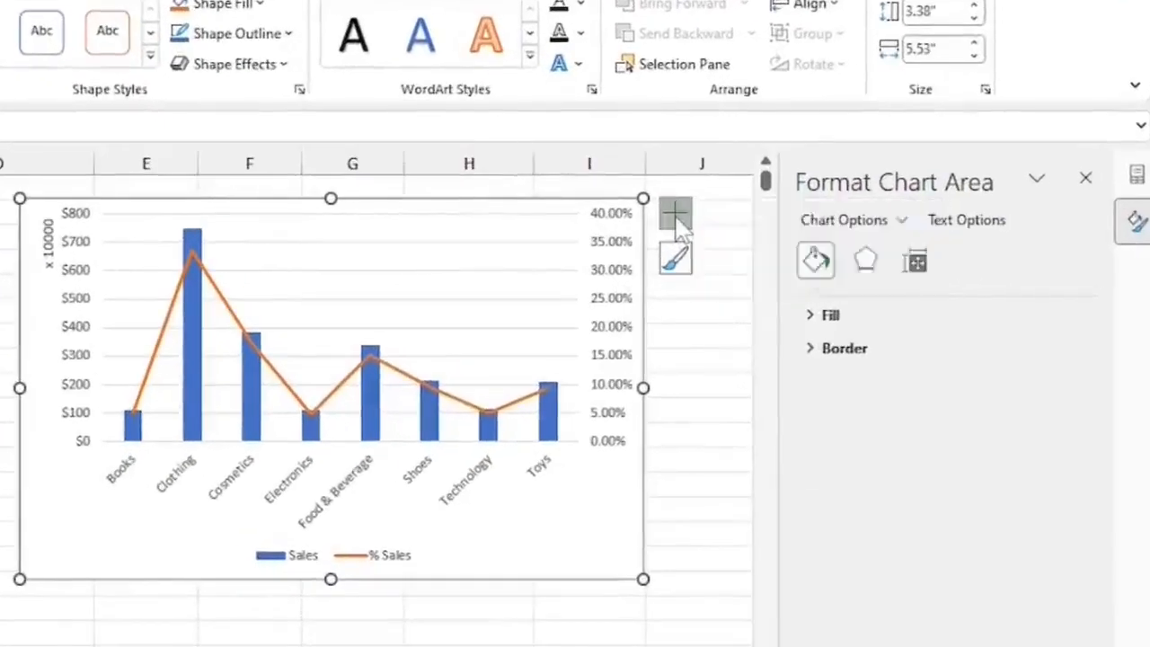
- Add data labels to the pivot chart, placing the Sales column labels at Inside Base
{"action": "left_click", "coordinate": [676, 215]}
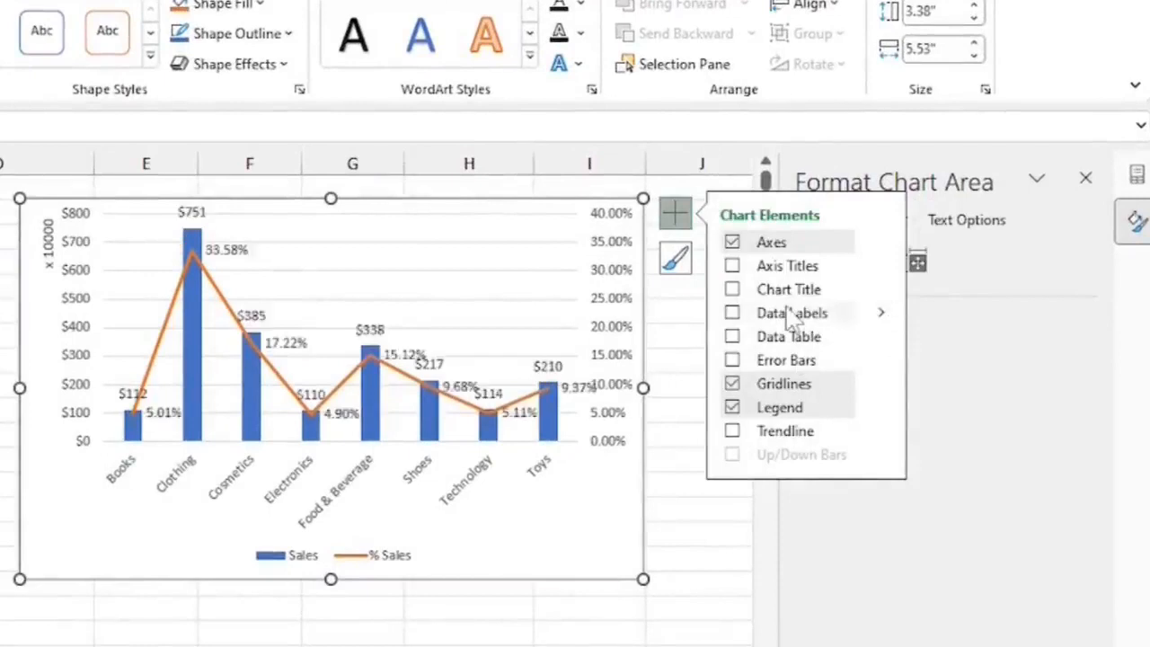
{"action": "left_click", "coordinate": [732, 315]}
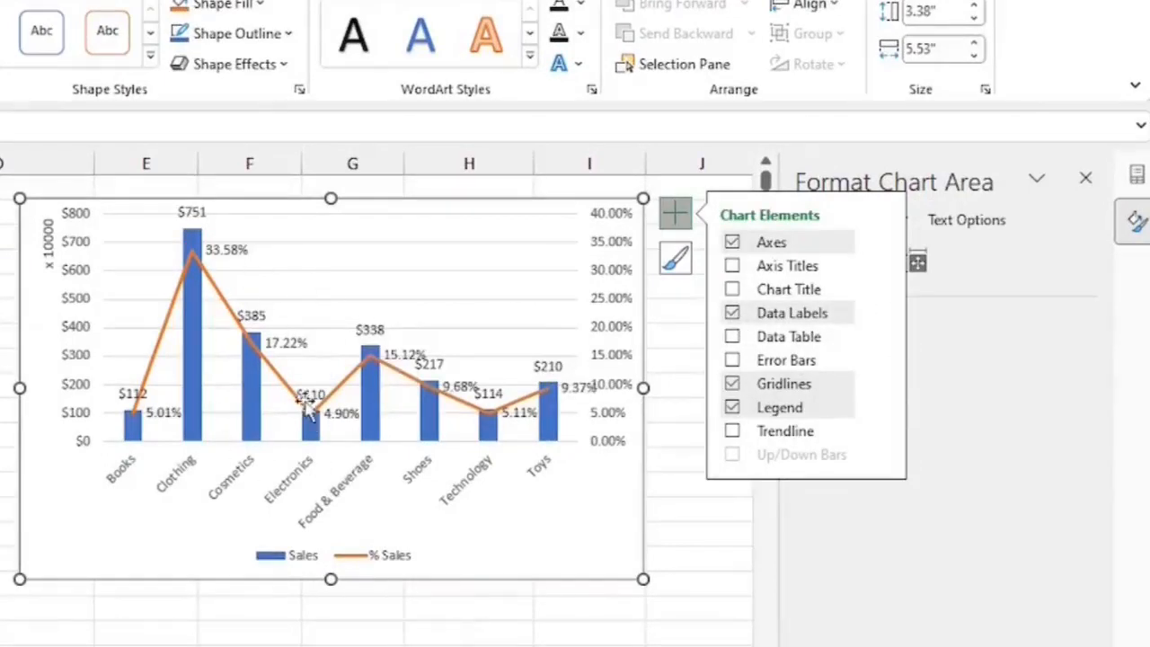
{"action": "left_click", "coordinate": [882, 314]}
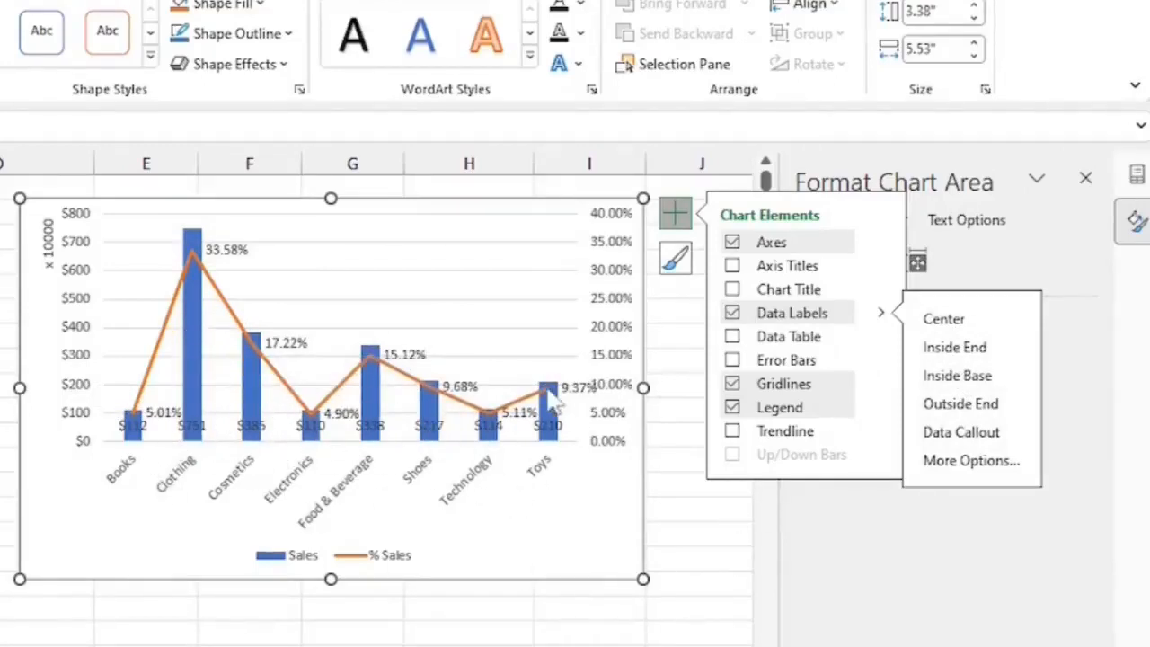
- Widen the Sales columns by setting the series gap width to 33%
{"action": "left_click", "coordinate": [193, 395]}
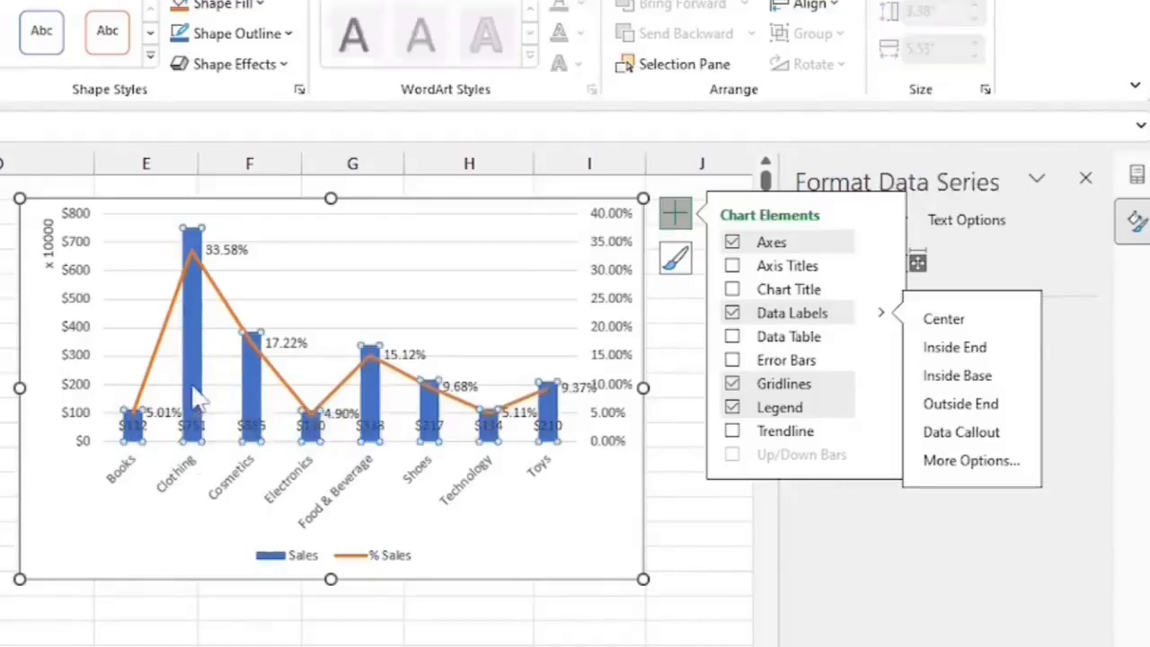
{"action": "right_click", "coordinate": [193, 395]}
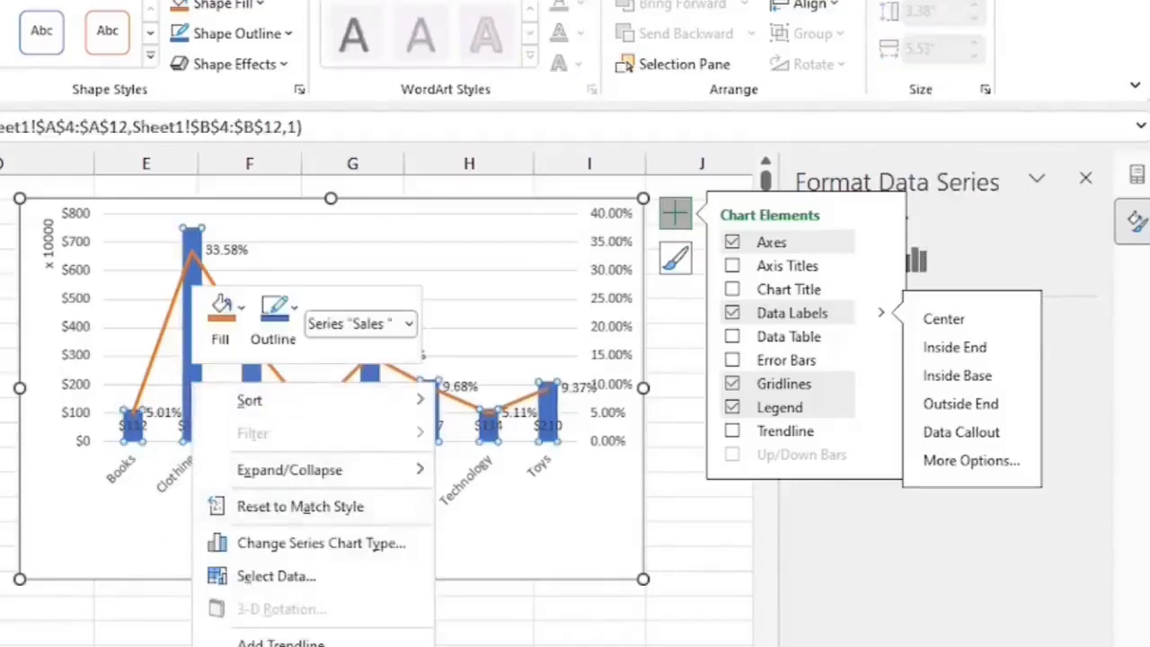
{"action": "key", "text": "Escape"}
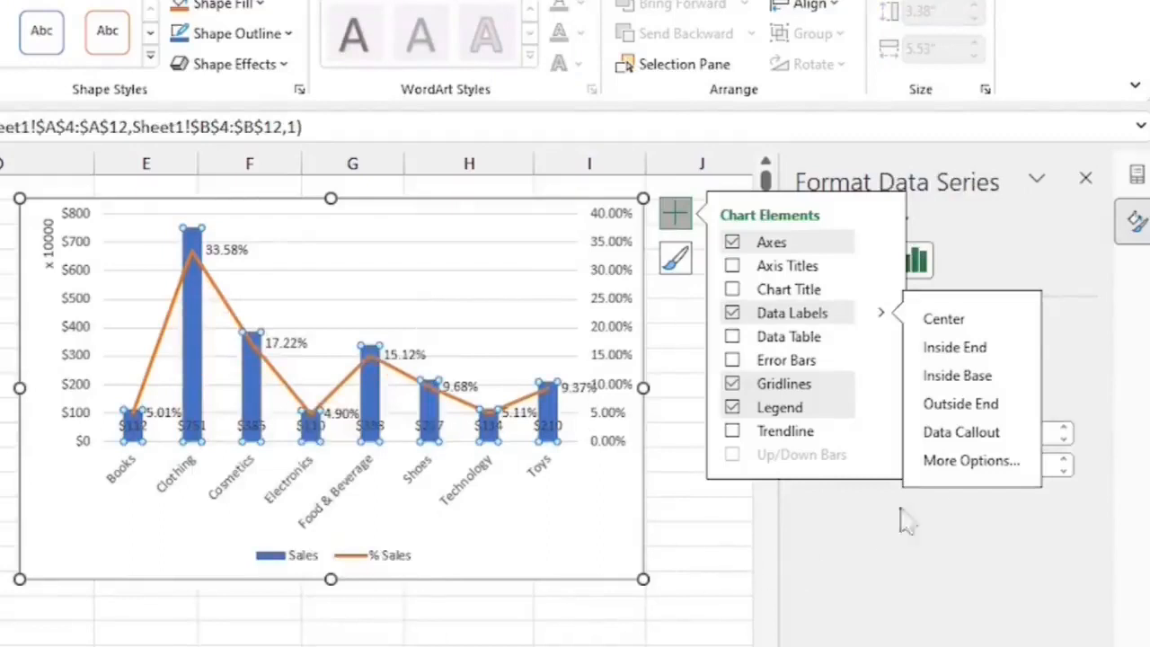
{"action": "left_click", "coordinate": [675, 213]}
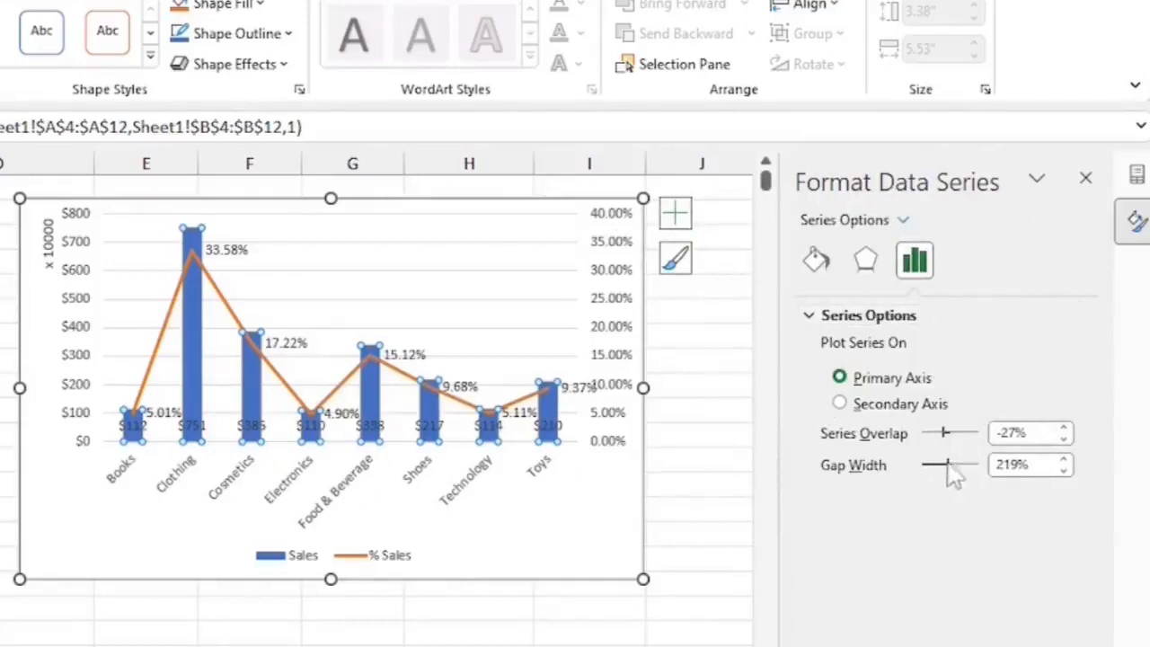
{"action": "left_click_drag", "start_coordinate": [949, 474], "coordinate": [926, 467]}
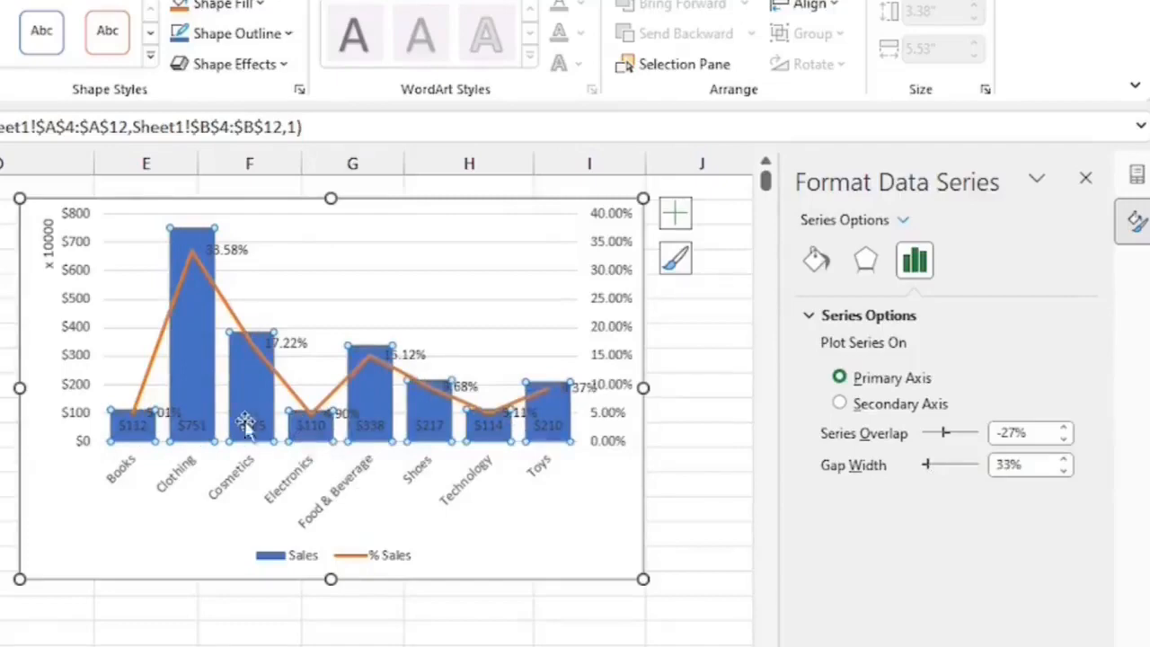
- Change the font color of the Sales columns' data labels to white
{"action": "left_click", "coordinate": [253, 426]}
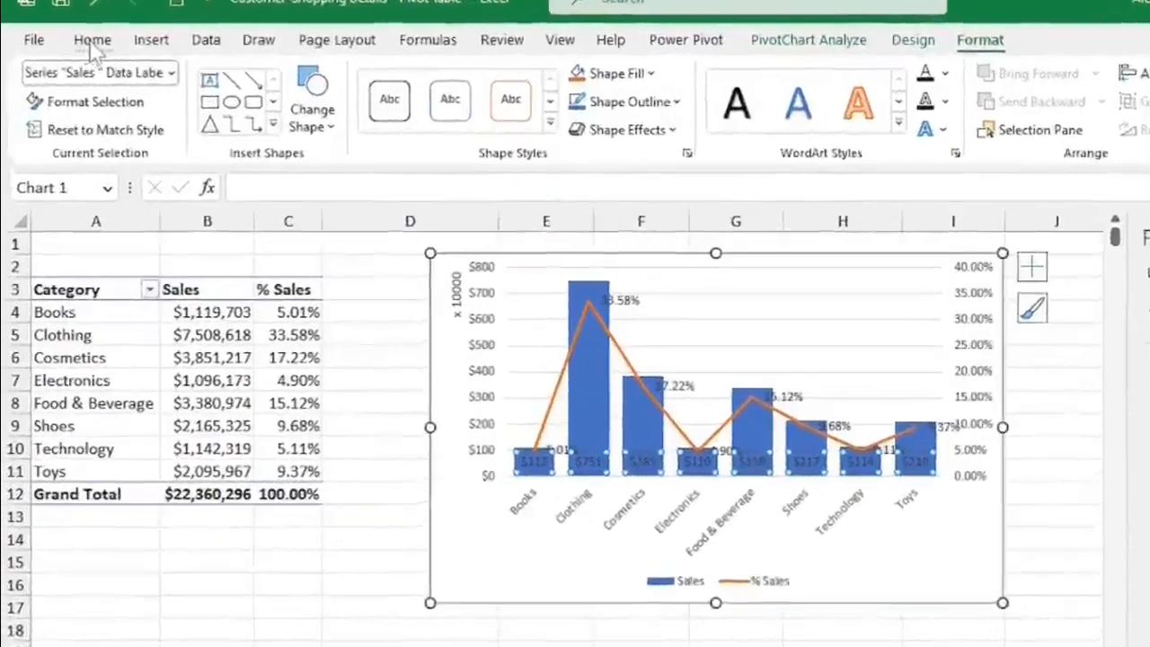
{"action": "left_click", "coordinate": [94, 41]}
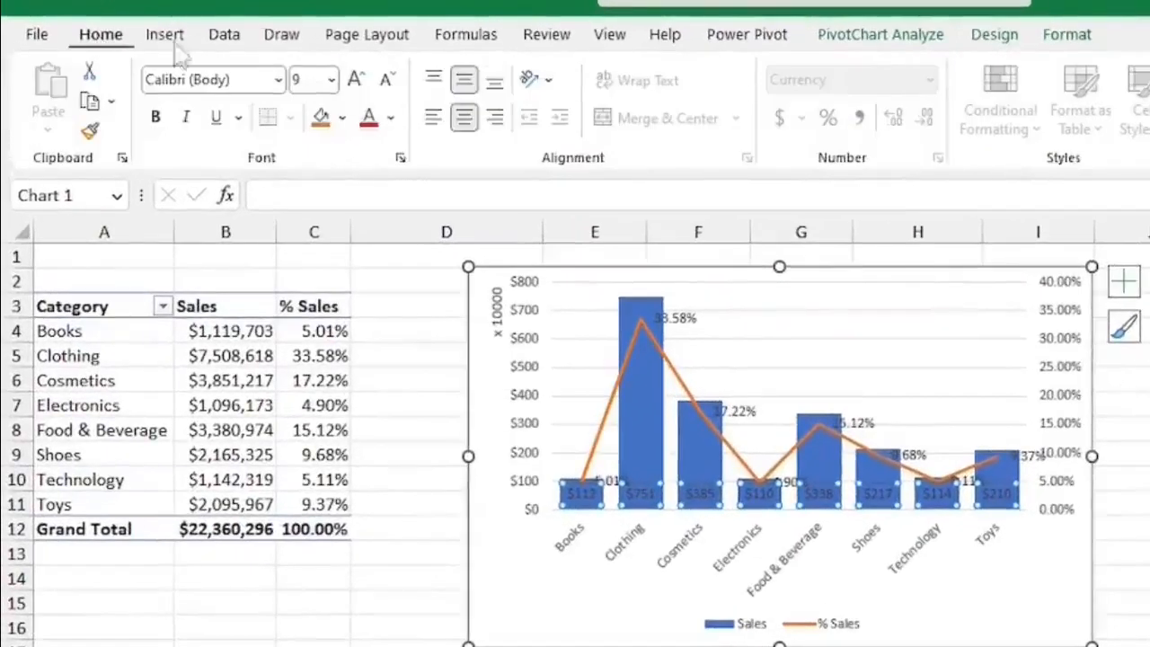
{"action": "left_click", "coordinate": [391, 119]}
{"action": "left_click", "coordinate": [366, 215]}
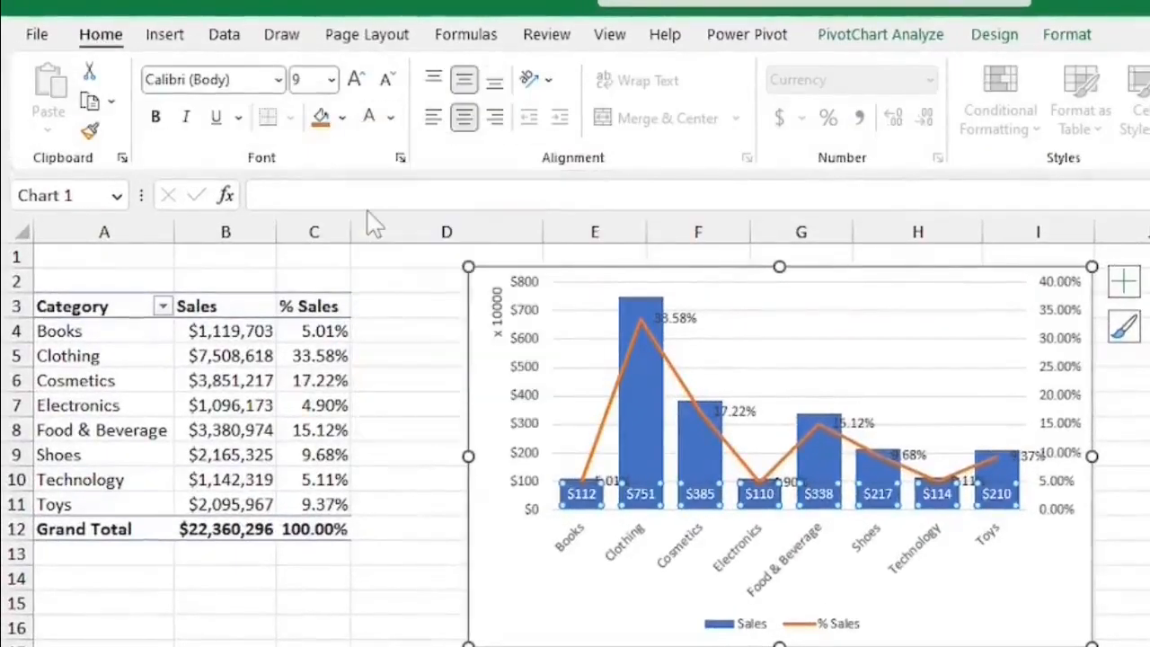
- Make the % Sales line's data labels bold and position them Above
{"action": "left_click", "coordinate": [733, 410]}
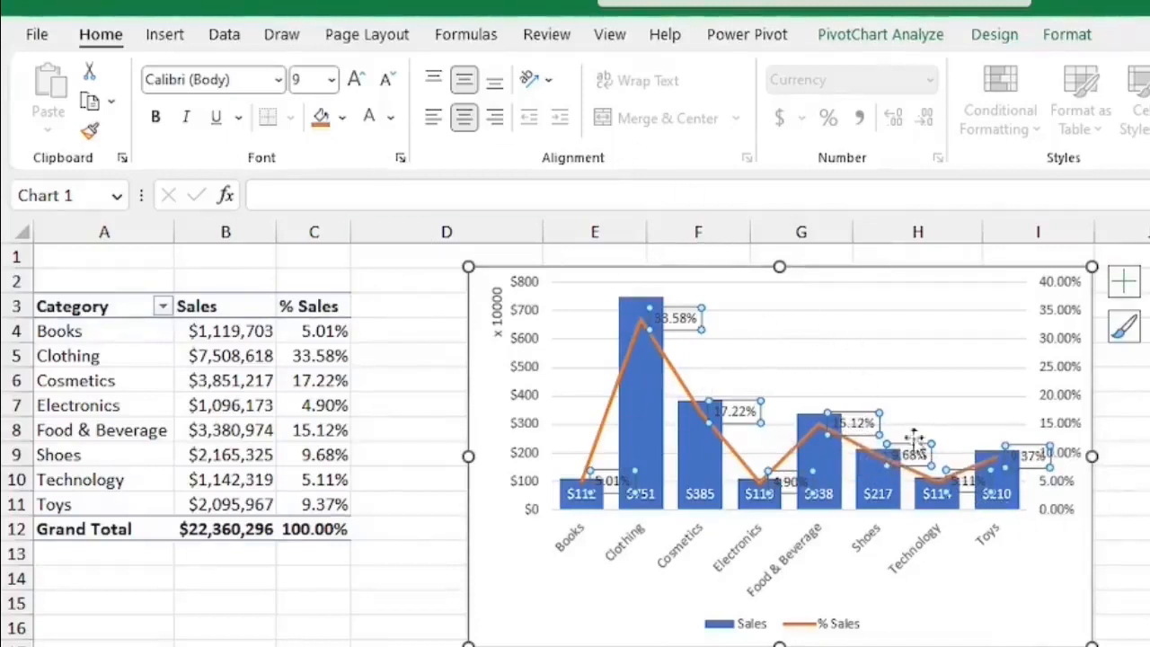
{"action": "left_click", "coordinate": [156, 119]}
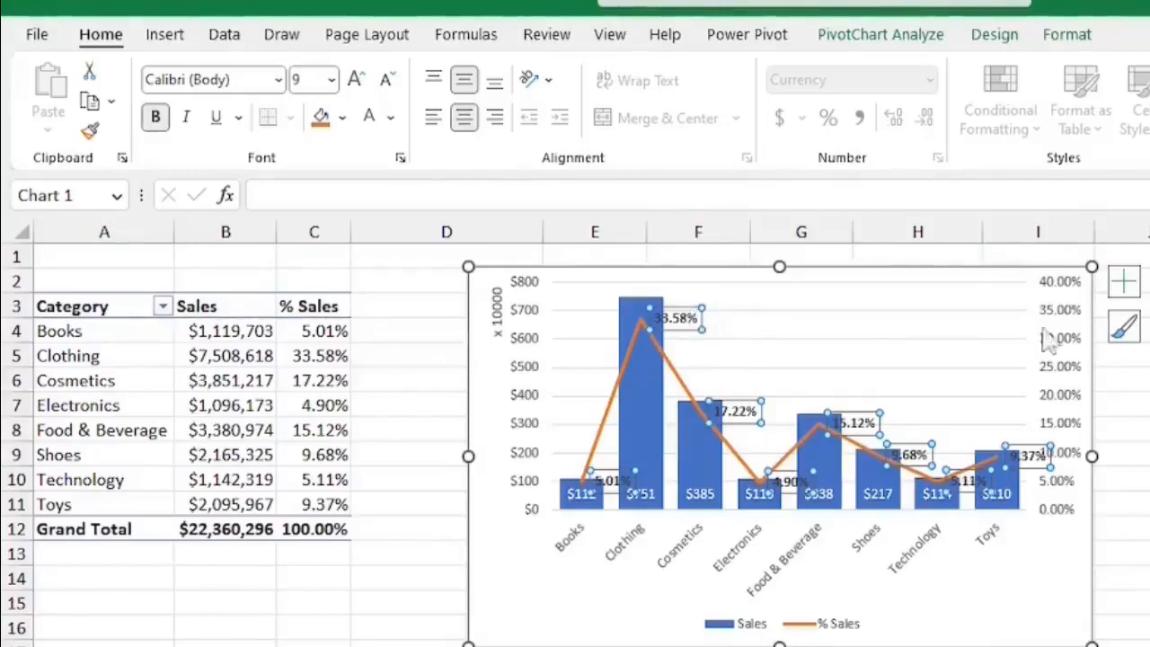
{"action": "left_click", "coordinate": [1123, 283]}
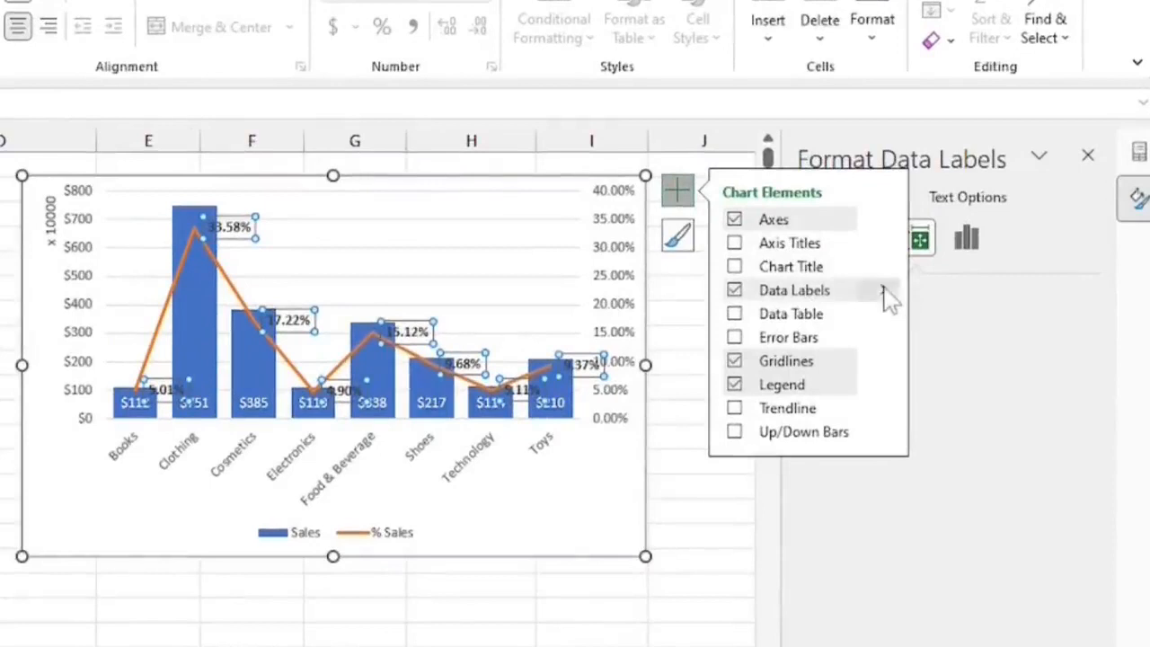
{"action": "mouse_move", "coordinate": [885, 290]}
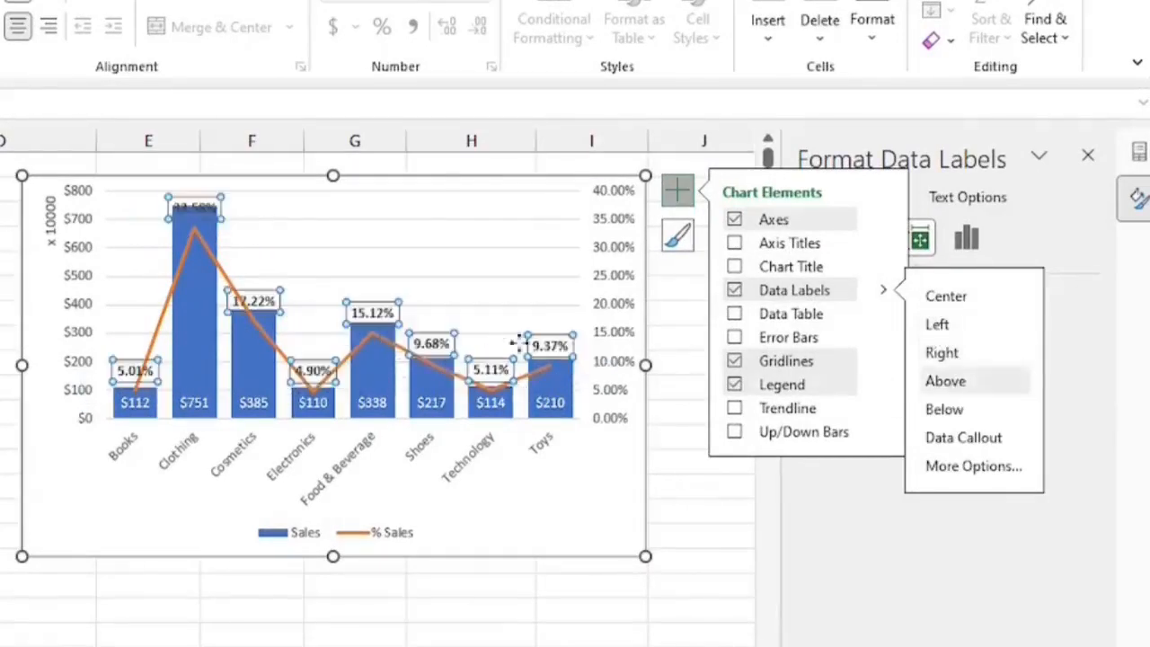
{"action": "left_click", "coordinate": [544, 275]}
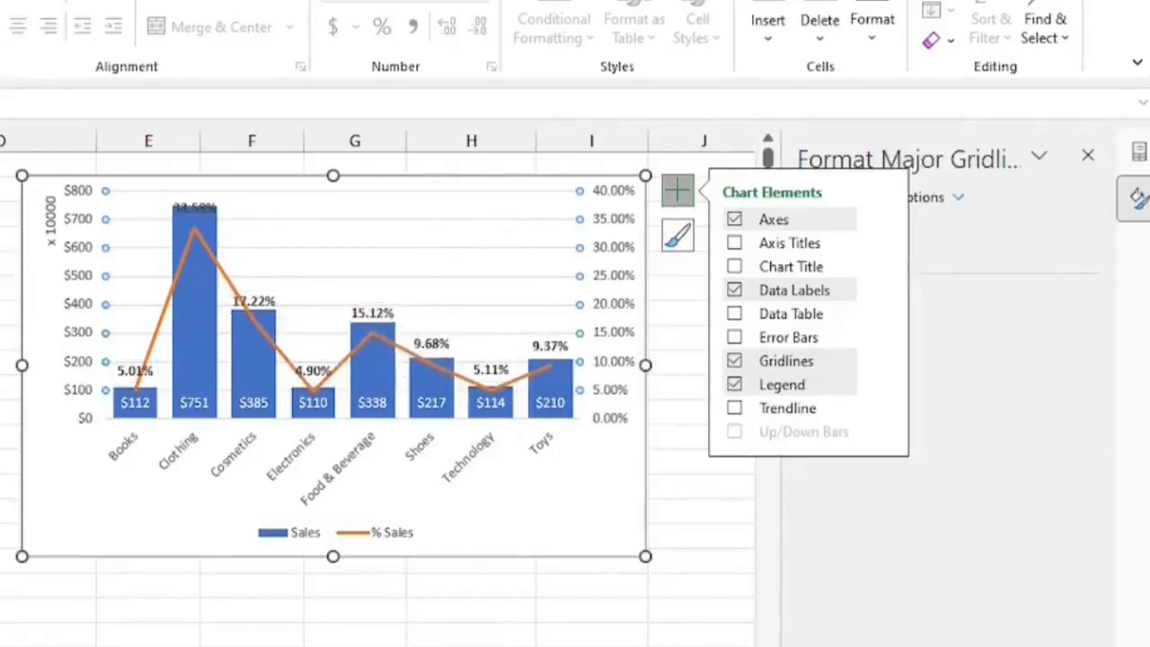
- Add a chart title to the pivot chart and replace its placeholder text with "SALES PER CATEGORY"
{"action": "left_click", "coordinate": [199, 405]}
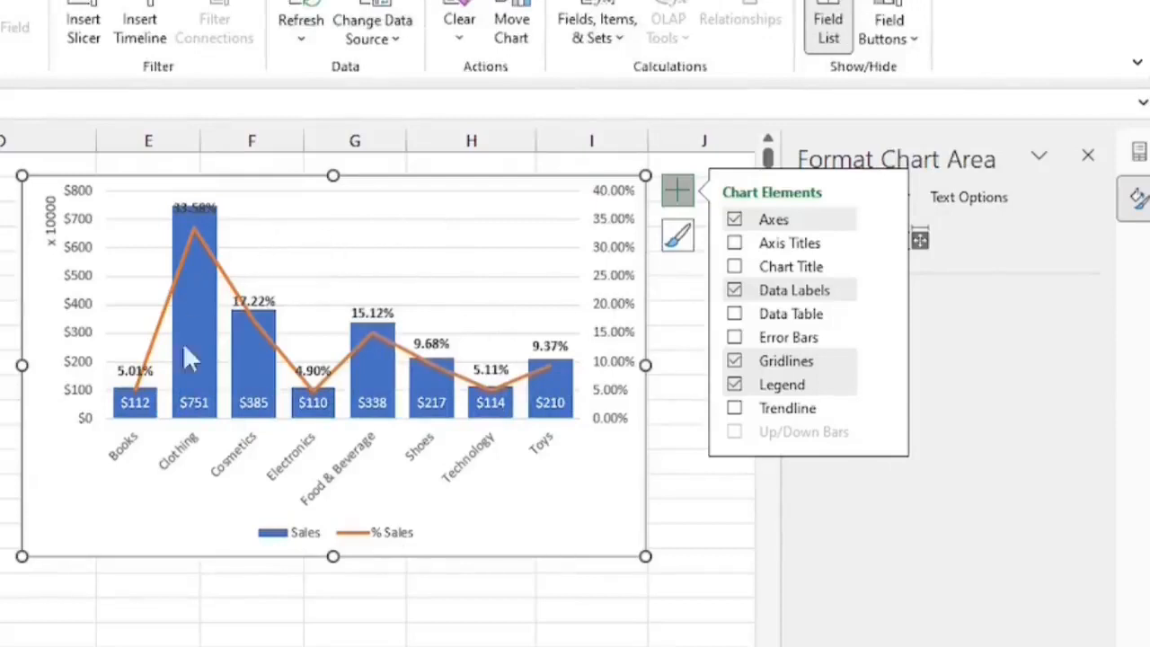
{"action": "left_click", "coordinate": [680, 193]}
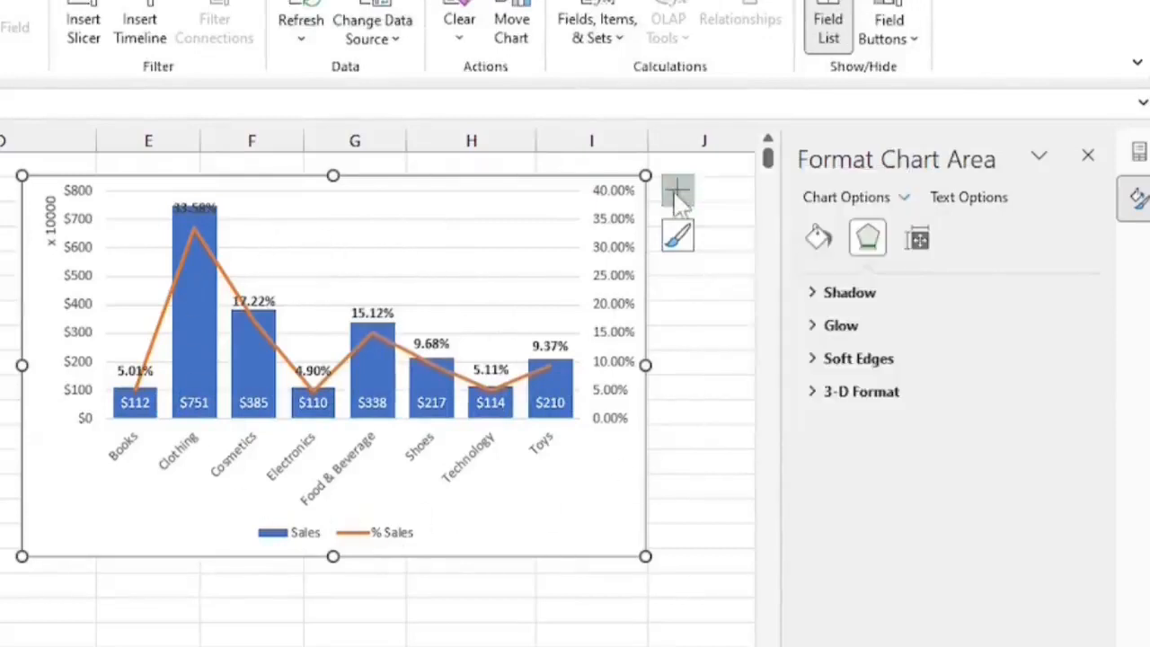
{"action": "left_click", "coordinate": [680, 198]}
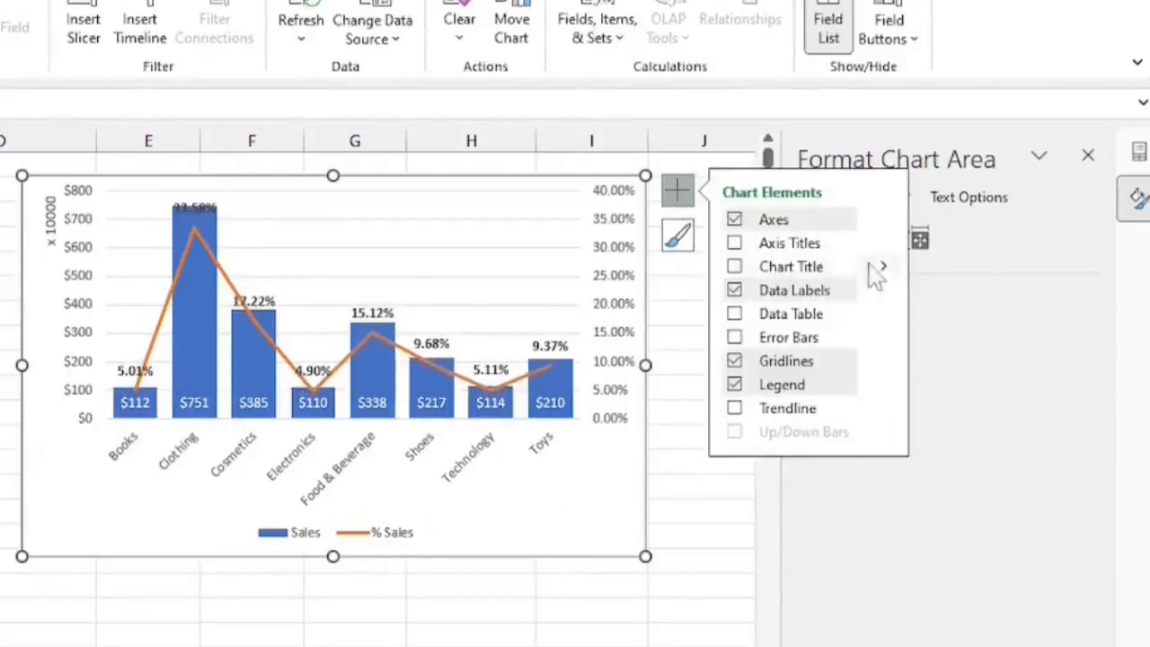
{"action": "left_click", "coordinate": [832, 263]}
{"action": "key", "text": "BackSpace"}
{"action": "key", "text": "BackSpace"}
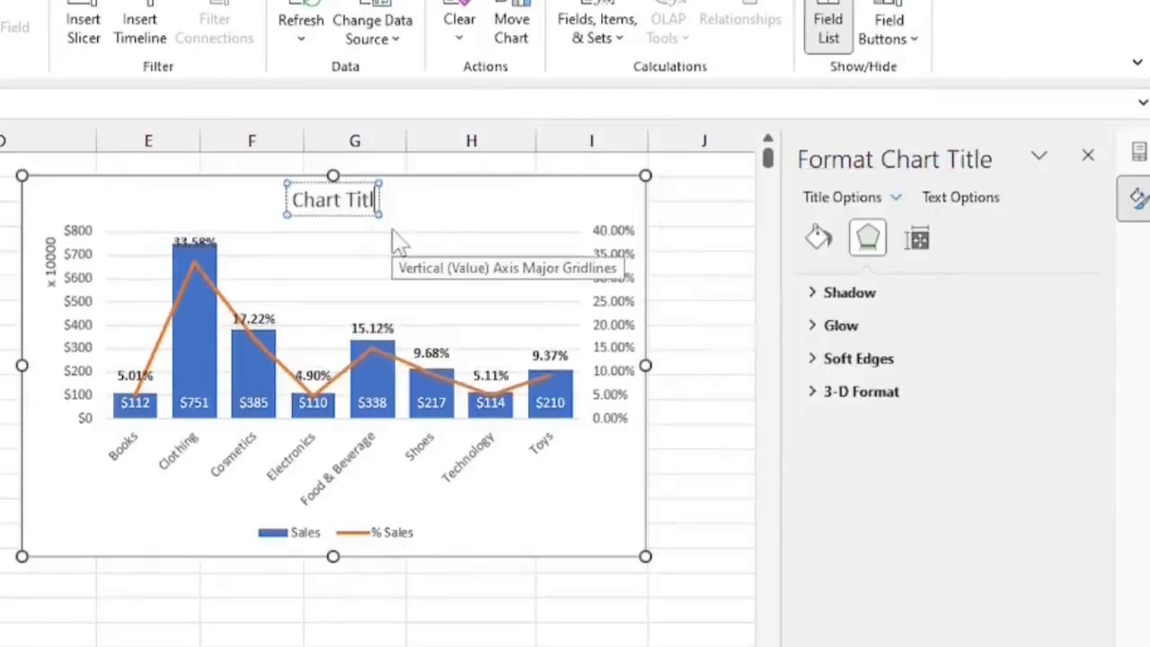
{"action": "key", "text": "BackSpace"}
{"action": "key", "text": "BackSpace"}
{"action": "key", "text": "BackSpace"}
{"action": "key", "text": "BackSpace"}
{"action": "key", "text": "BackSpace"}
{"action": "key", "text": "BackSpace"}
{"action": "key", "text": "BackSpace"}
{"action": "key", "text": "BackSpace"}
{"action": "key", "text": "BackSpace"}
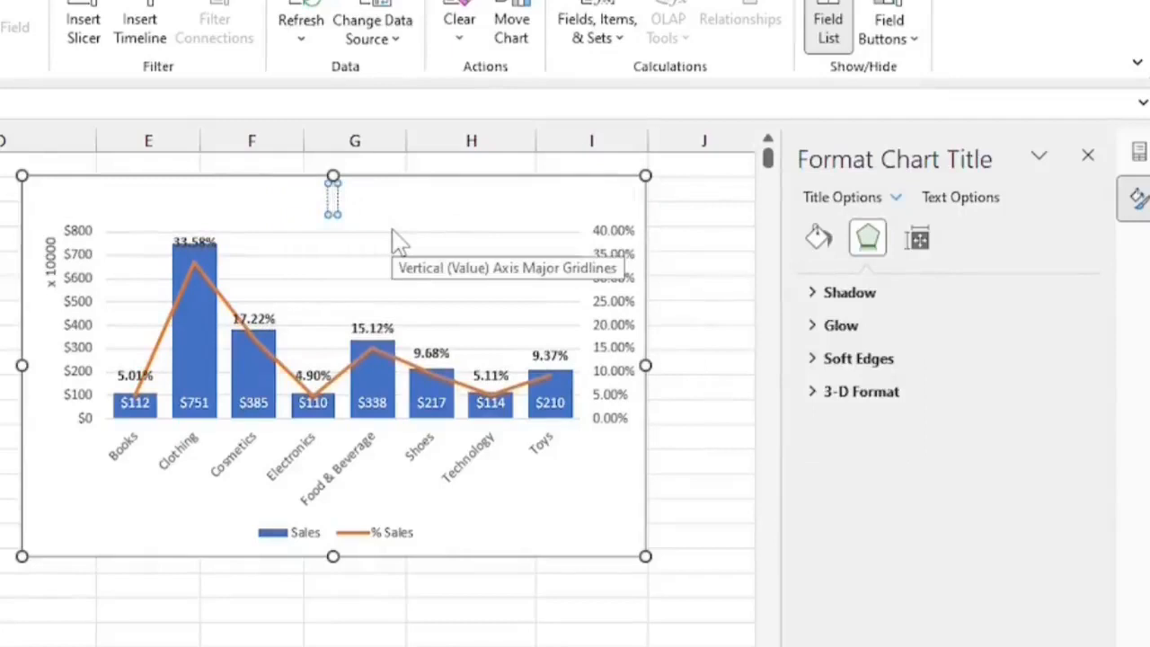
{"action": "type", "text": "S"}
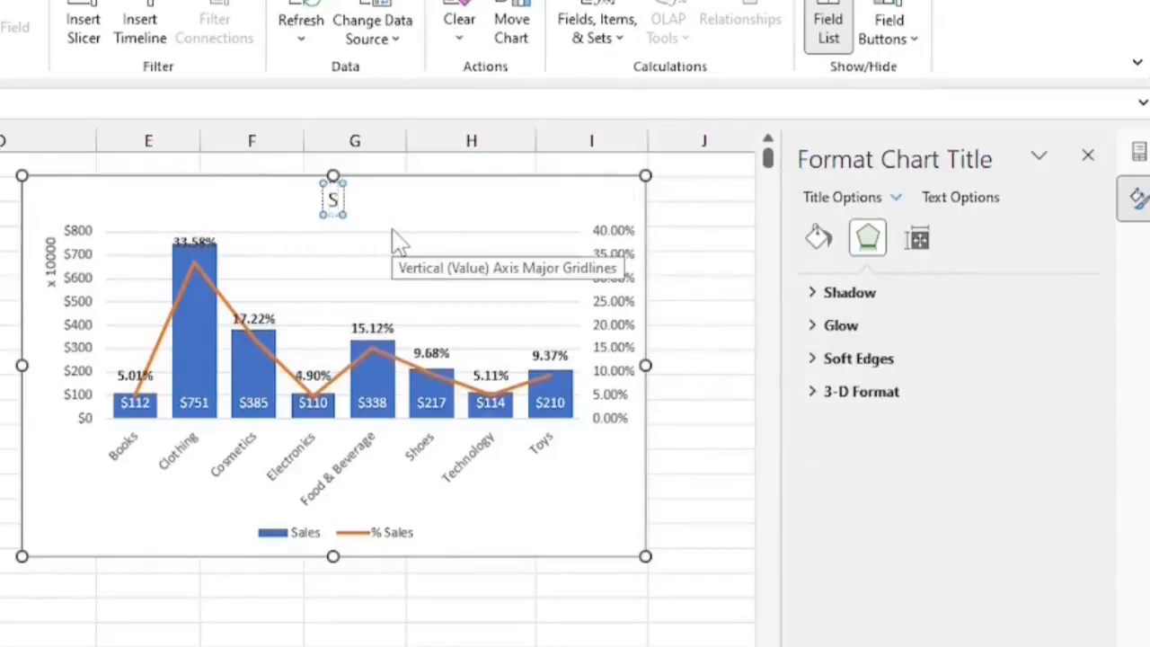
{"action": "type", "text": "ALES PER"}
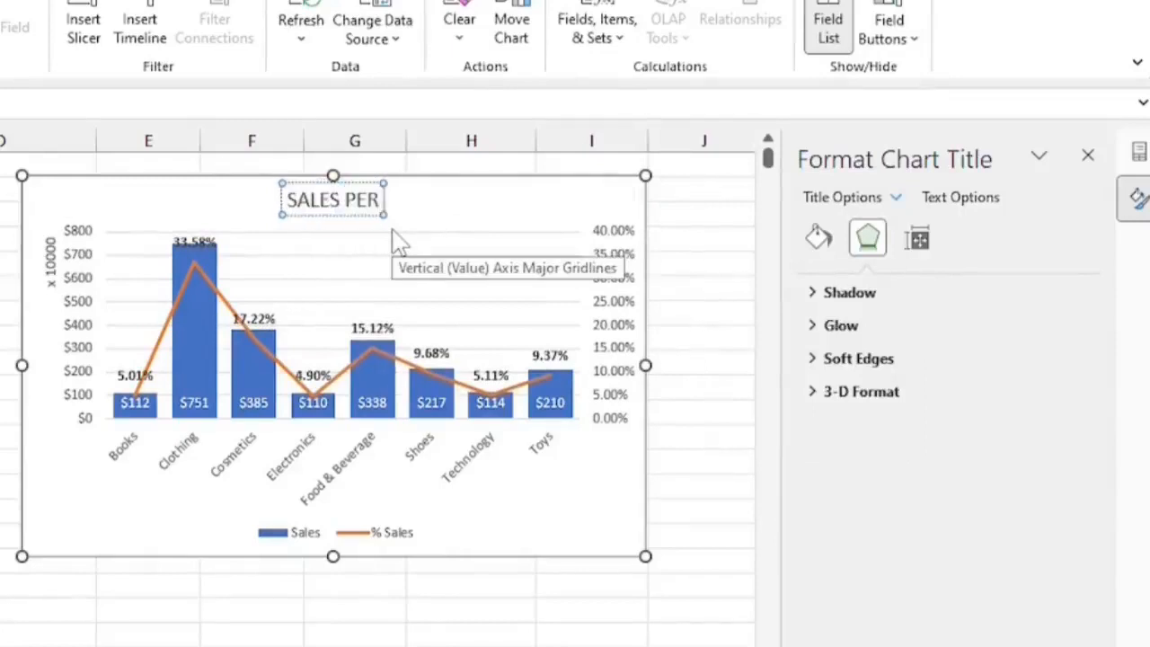
{"action": "type", "text": " CATEGORY"}
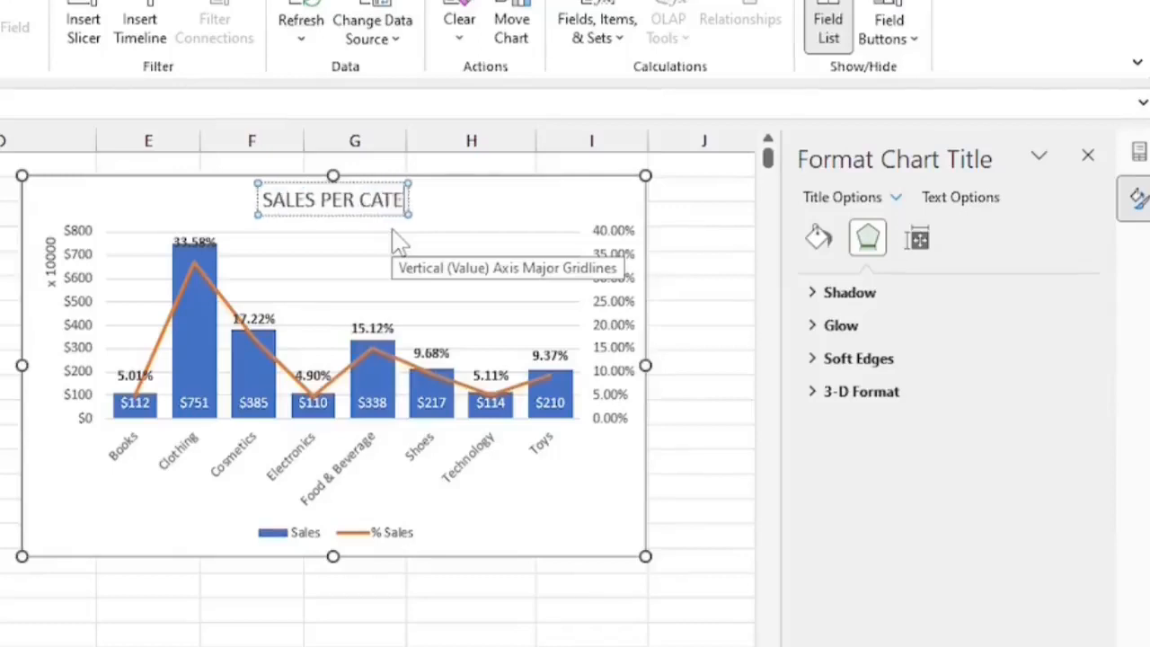
{"action": "left_click", "coordinate": [396, 241]}
- Make the pivot chart's title bold
{"action": "left_click", "coordinate": [310, 196]}
{"action": "key", "text": "alt+h"}
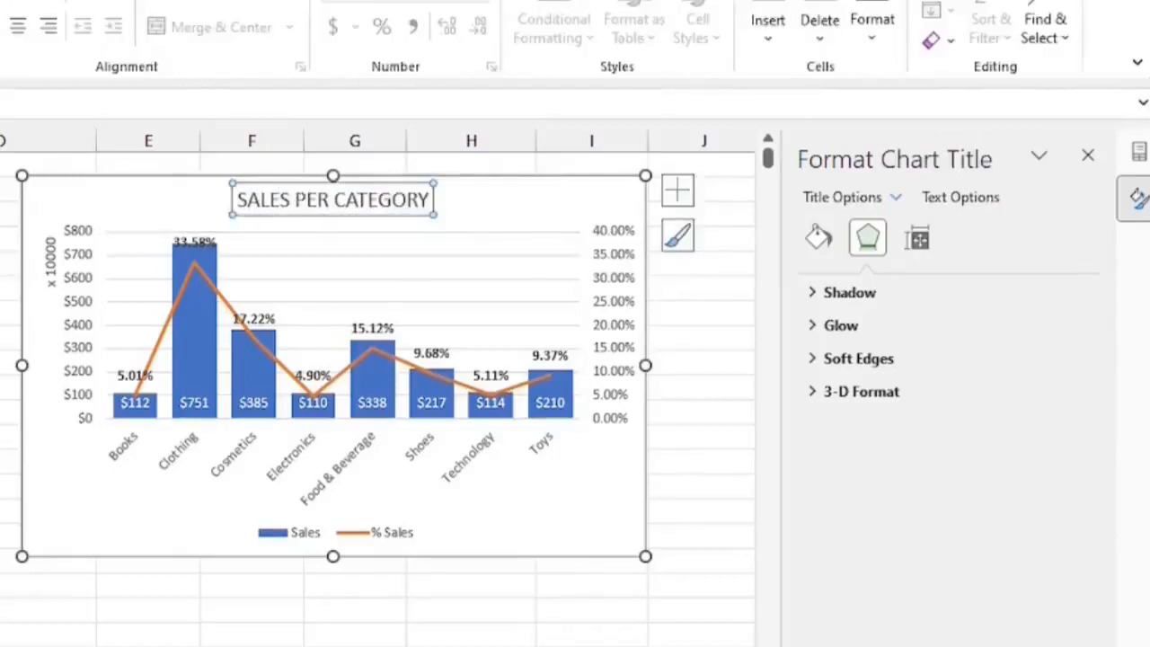
{"action": "key", "text": "ctrl+b"}
{"action": "left_click", "coordinate": [44, 461]}
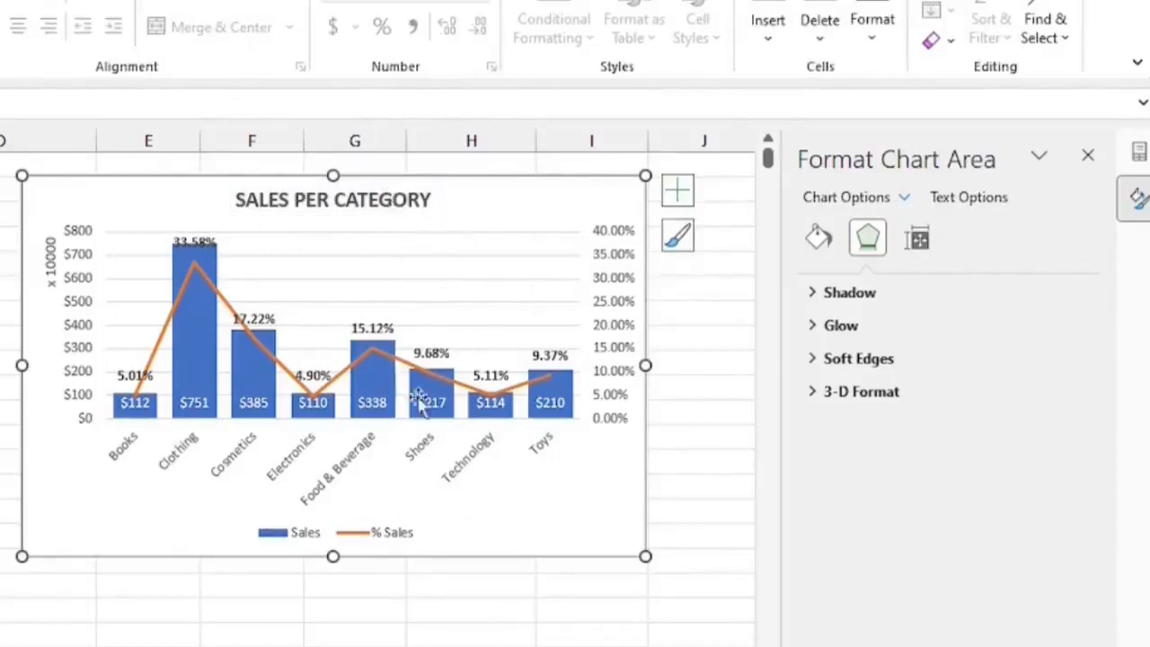
{"action": "mouse_move", "coordinate": [458, 396]}
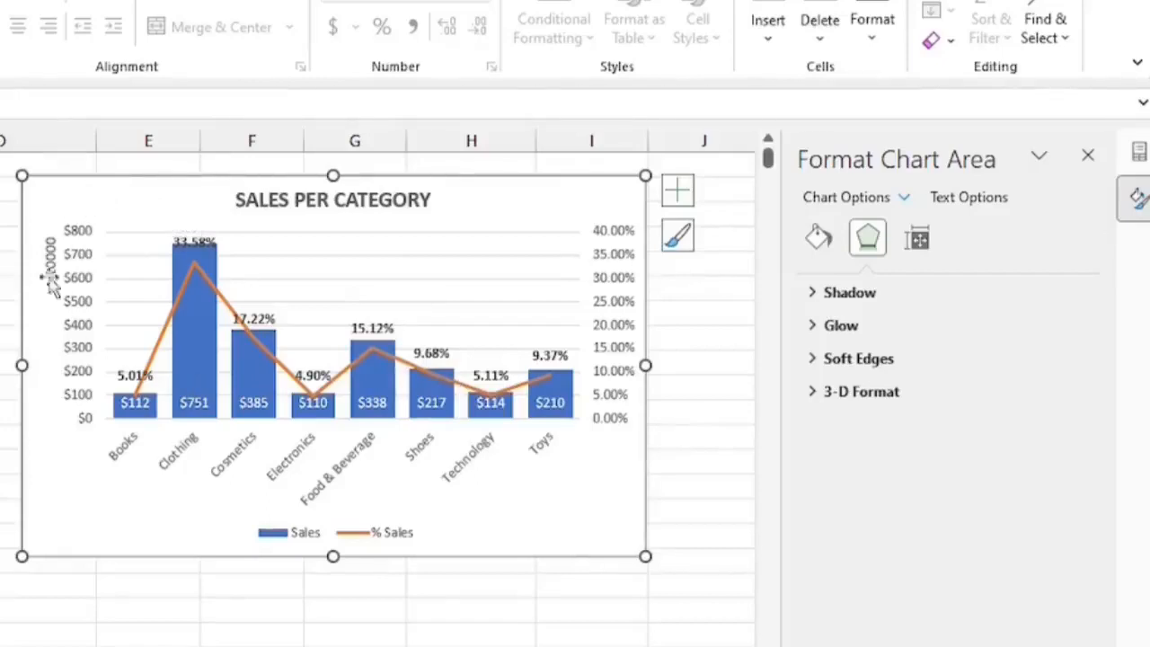
- Fill the pivot chart's background area with a solid gray theme color and close the formatting pane
{"action": "left_click", "coordinate": [819, 239]}
{"action": "left_click", "coordinate": [829, 294]}
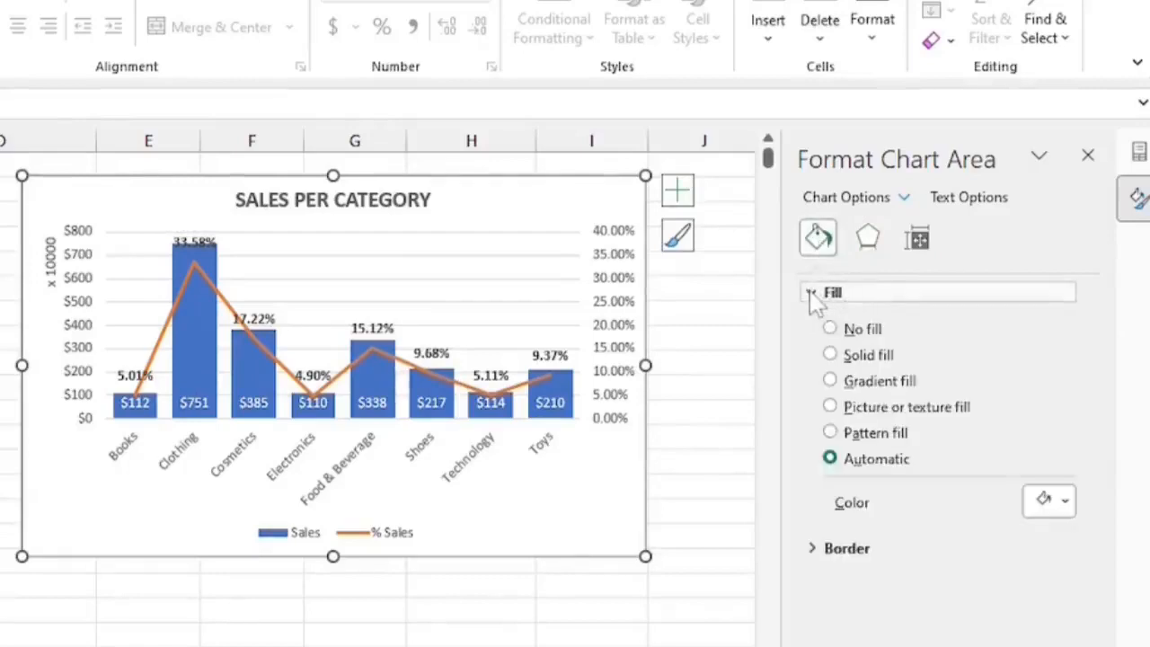
{"action": "left_click", "coordinate": [1066, 504]}
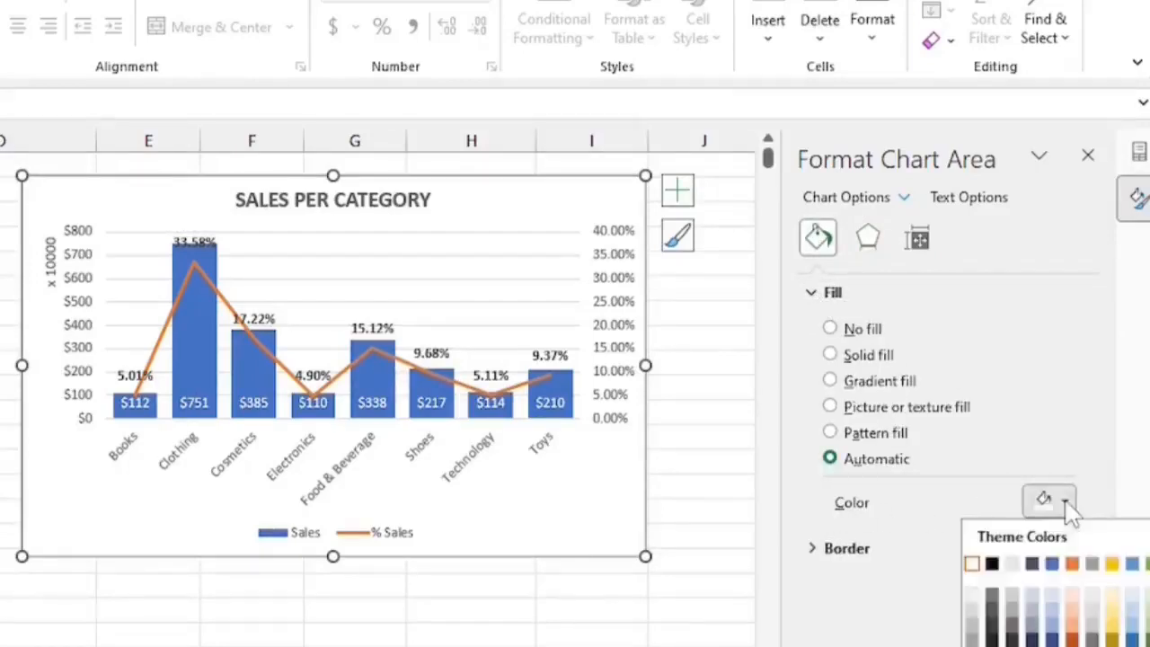
{"action": "left_click", "coordinate": [1012, 614]}
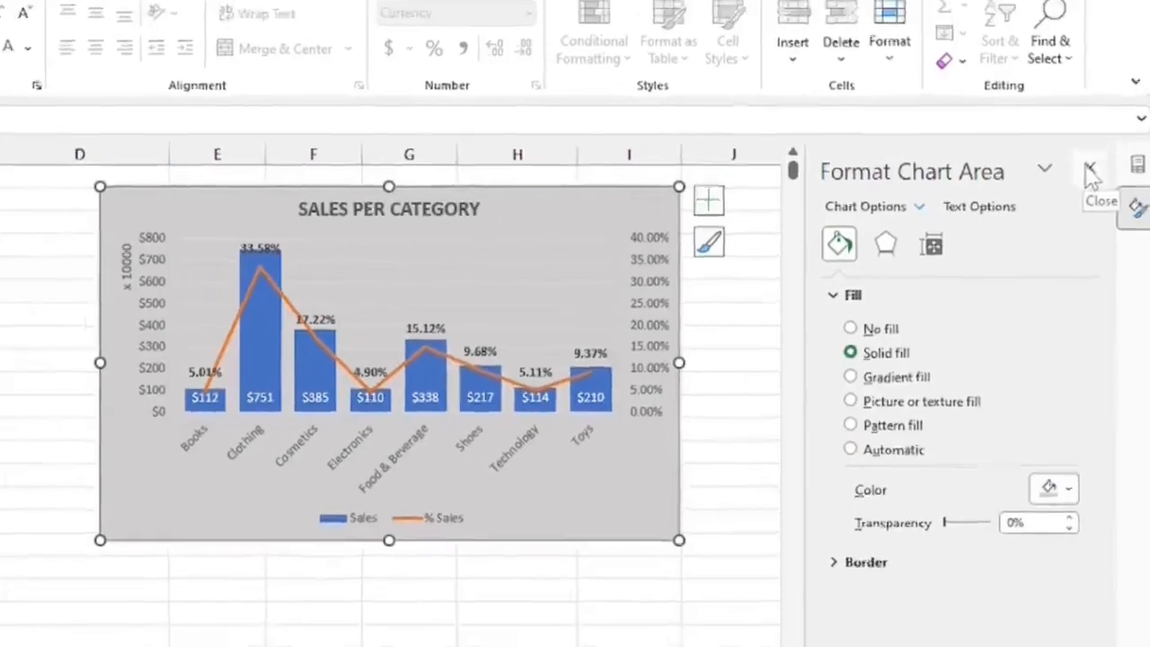
{"action": "left_click", "coordinate": [1088, 159]}
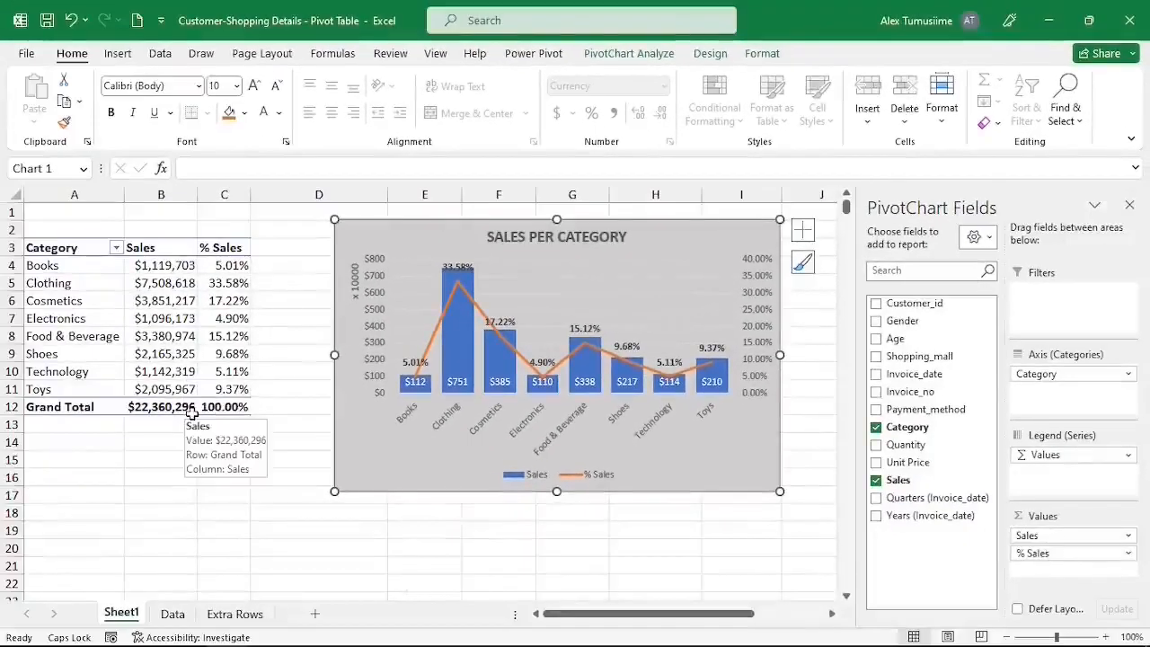
- Add the Shopping_mall field to the pivot table as a report filter
{"action": "left_click", "coordinate": [158, 319]}
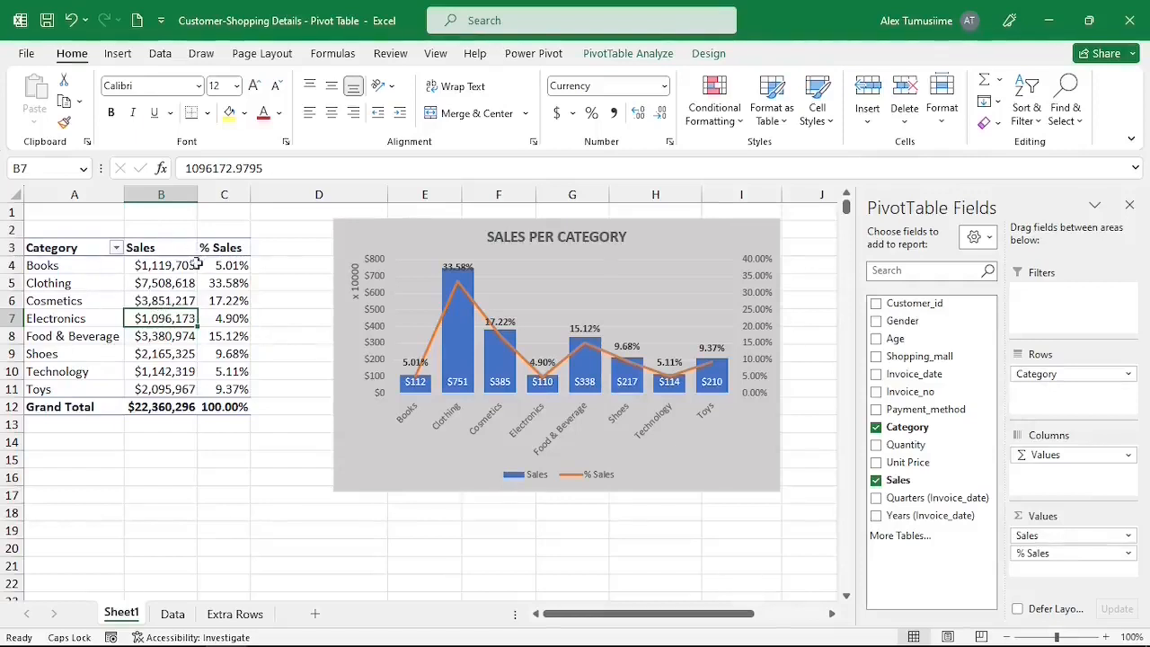
{"action": "mouse_move", "coordinate": [142, 335]}
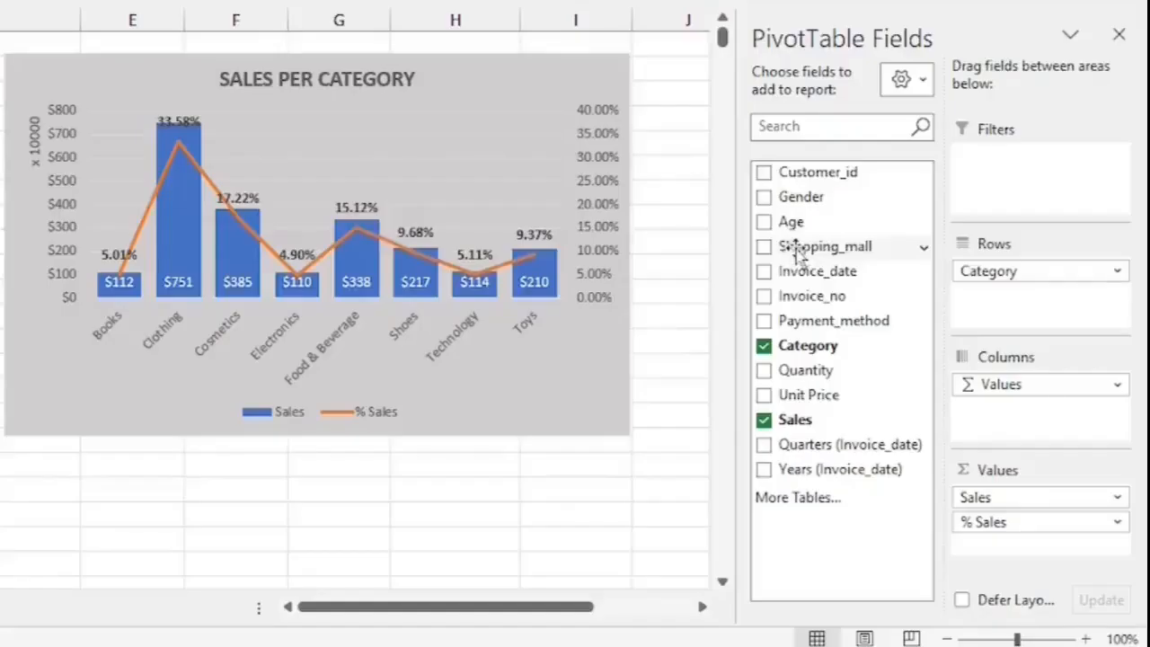
{"action": "left_click_drag", "start_coordinate": [918, 356], "coordinate": [1057, 340]}
{"action": "left_click_drag", "start_coordinate": [1018, 223], "coordinate": [1027, 160]}
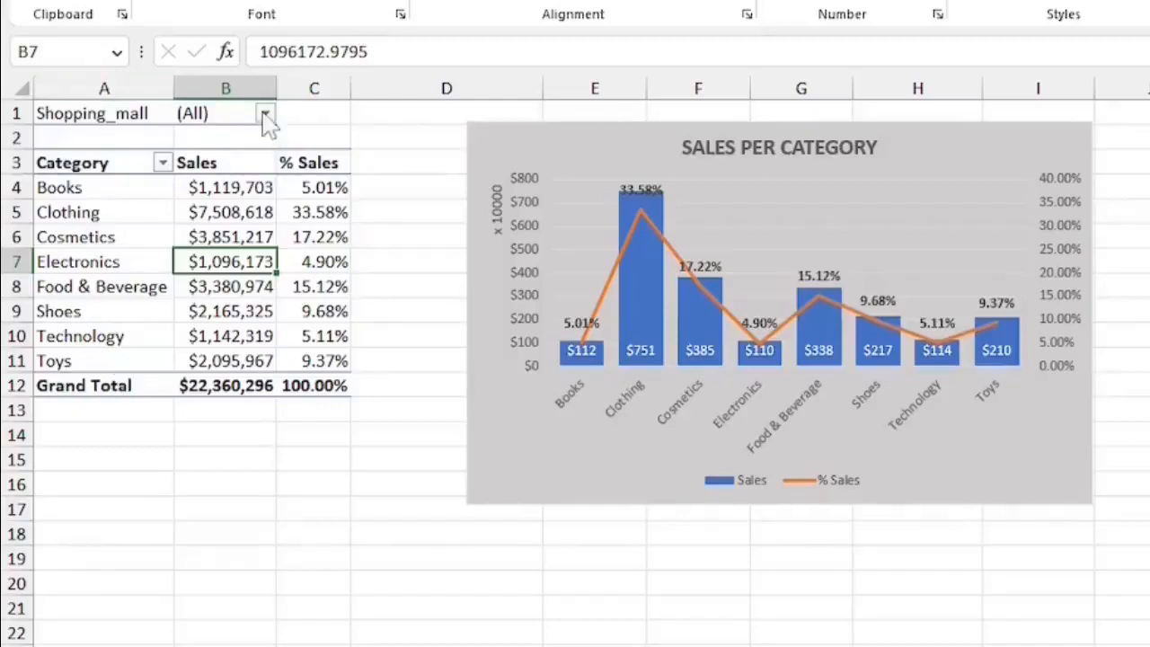
- Filter the pivot table by Shopping_mall to show only Ambience Mall
{"action": "left_click", "coordinate": [266, 115]}
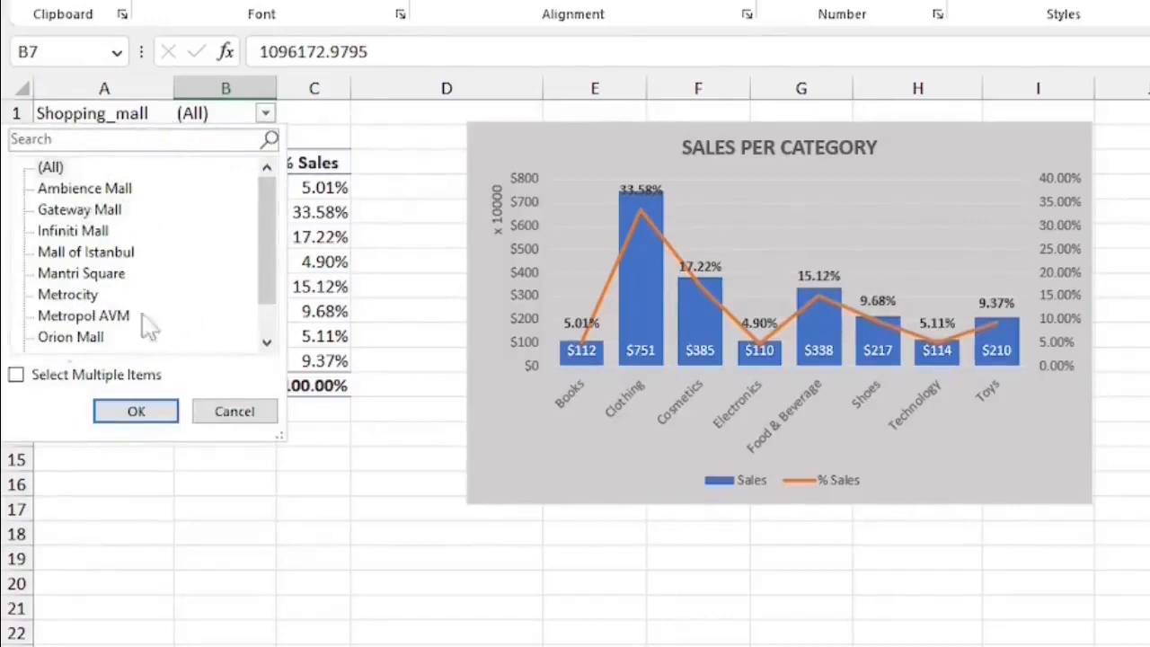
{"action": "left_click", "coordinate": [89, 189]}
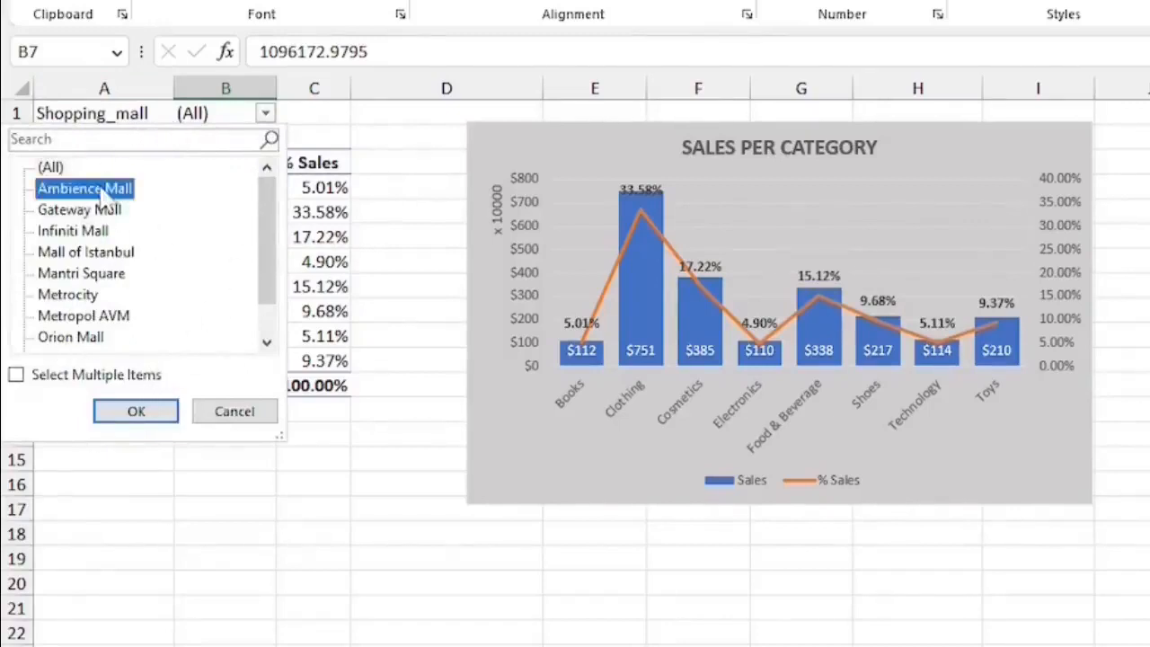
{"action": "left_click", "coordinate": [141, 413]}
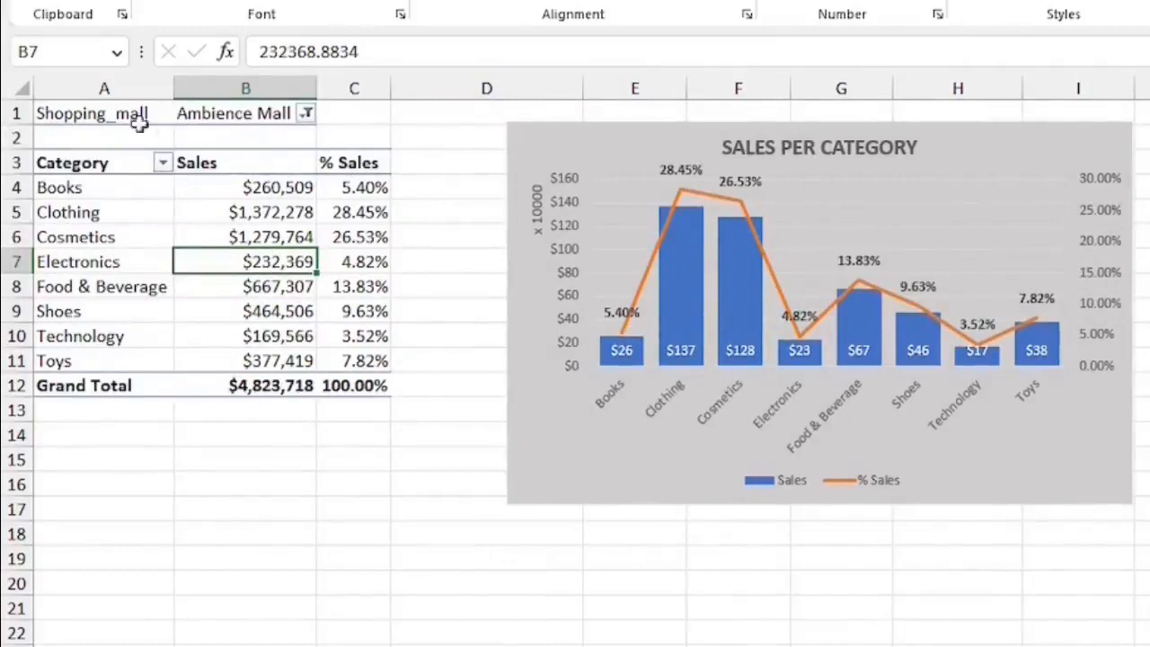
- Change the Shopping_mall filter to Gateway Mall
{"action": "left_click", "coordinate": [307, 114]}
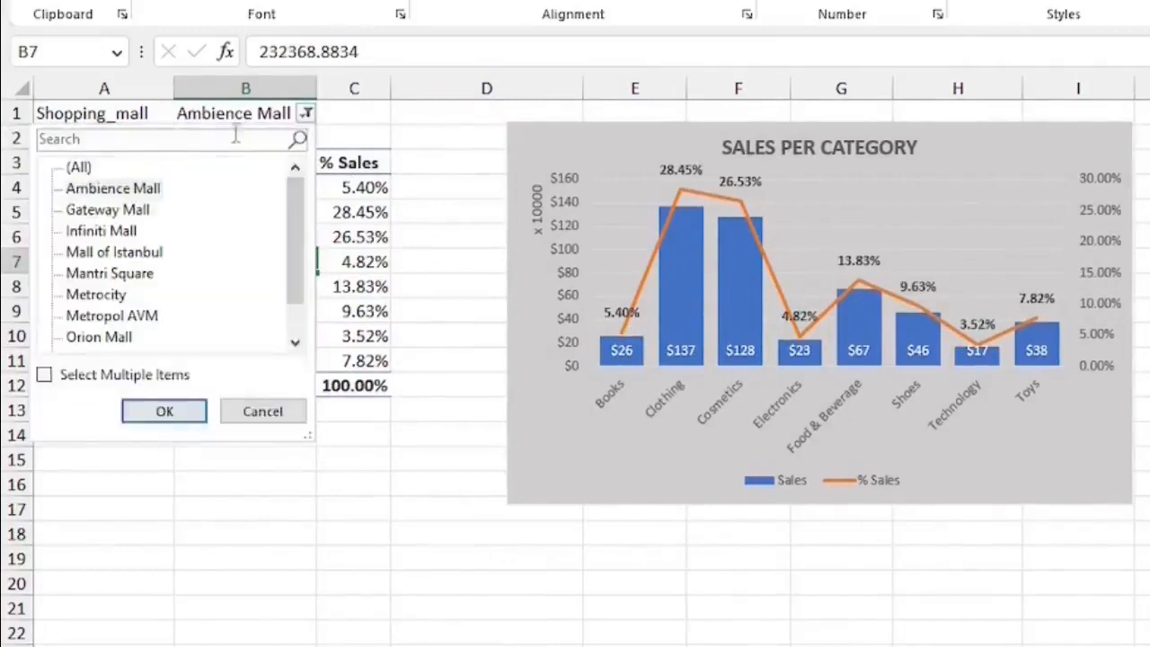
{"action": "left_click", "coordinate": [90, 213]}
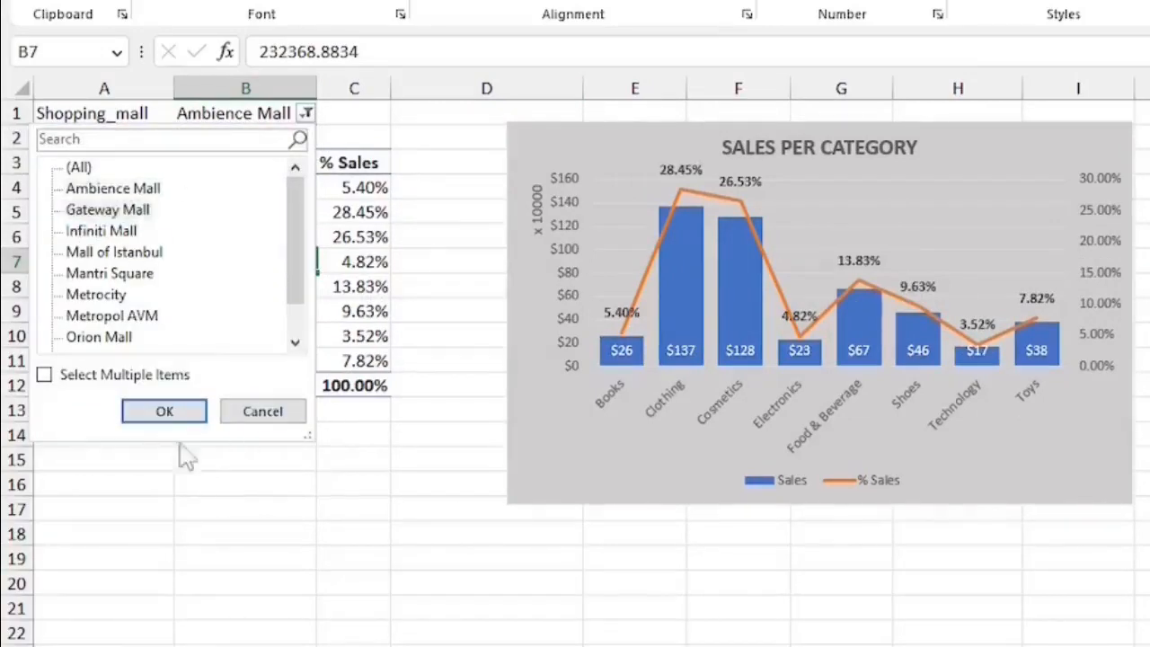
{"action": "left_click", "coordinate": [165, 413]}
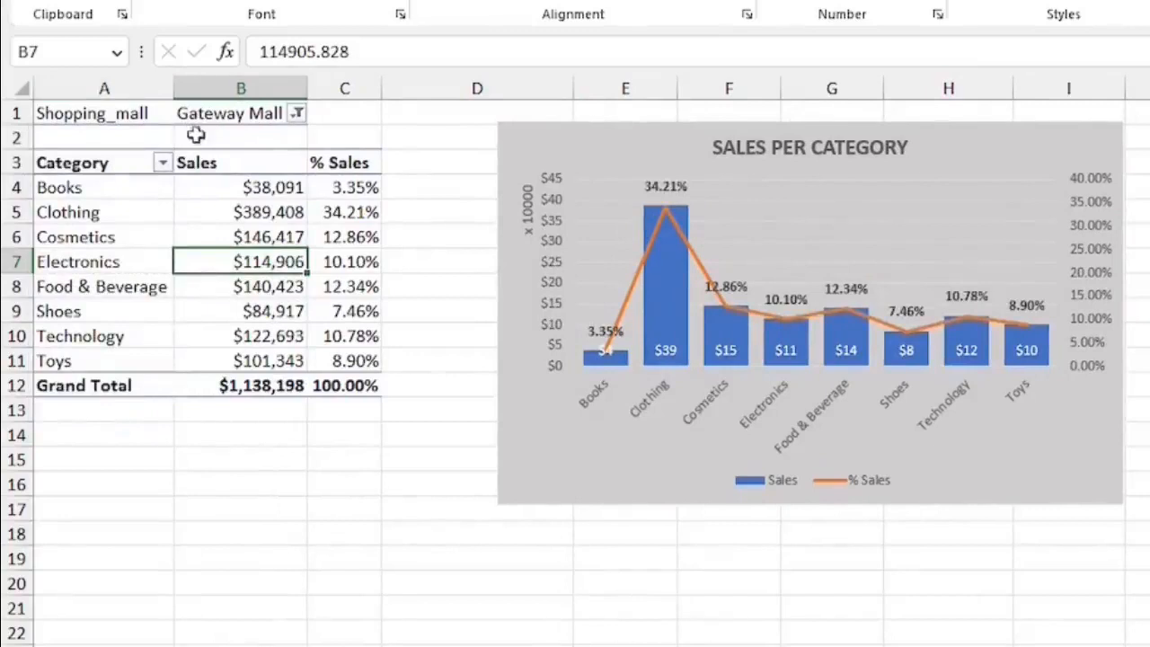
- Enable multiple selection in the Shopping_mall filter and include Mall of Istanbul, Metrocity and Mantri Square alongside Gateway Mall
{"action": "left_click", "coordinate": [297, 115]}
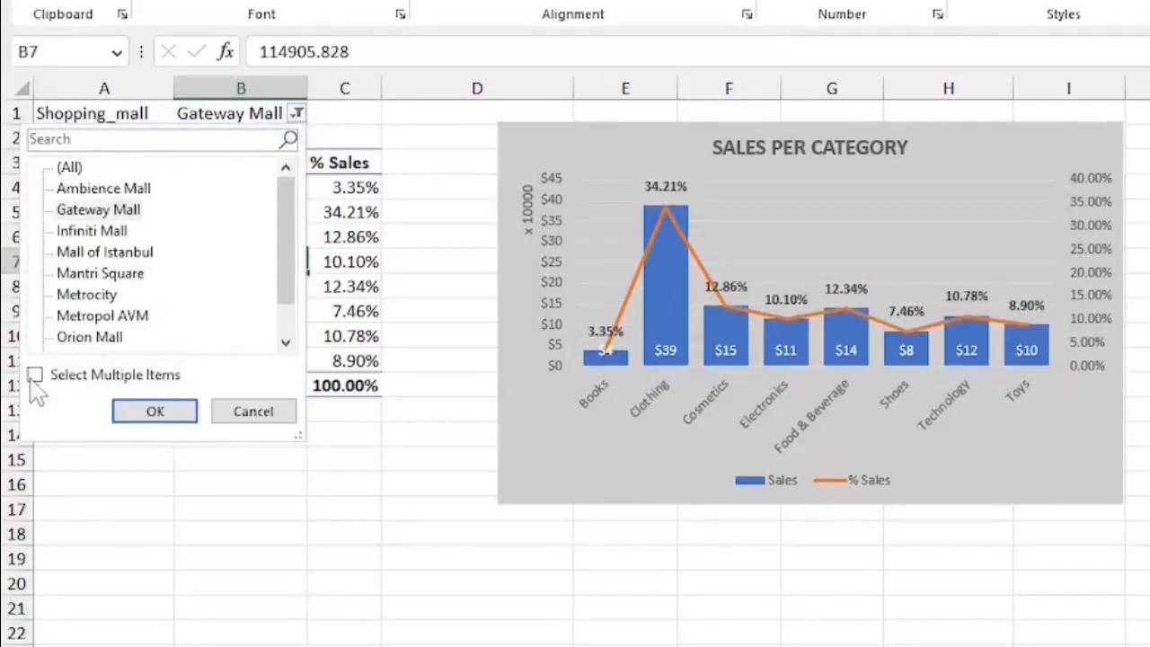
{"action": "left_click", "coordinate": [34, 376]}
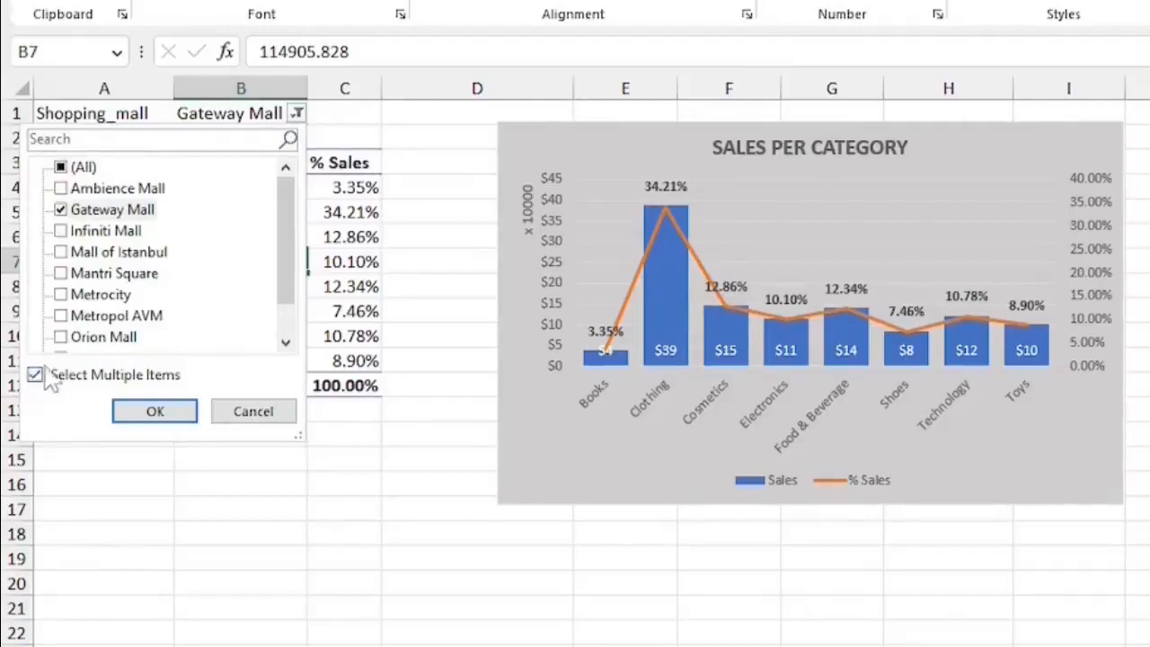
{"action": "left_click", "coordinate": [60, 252]}
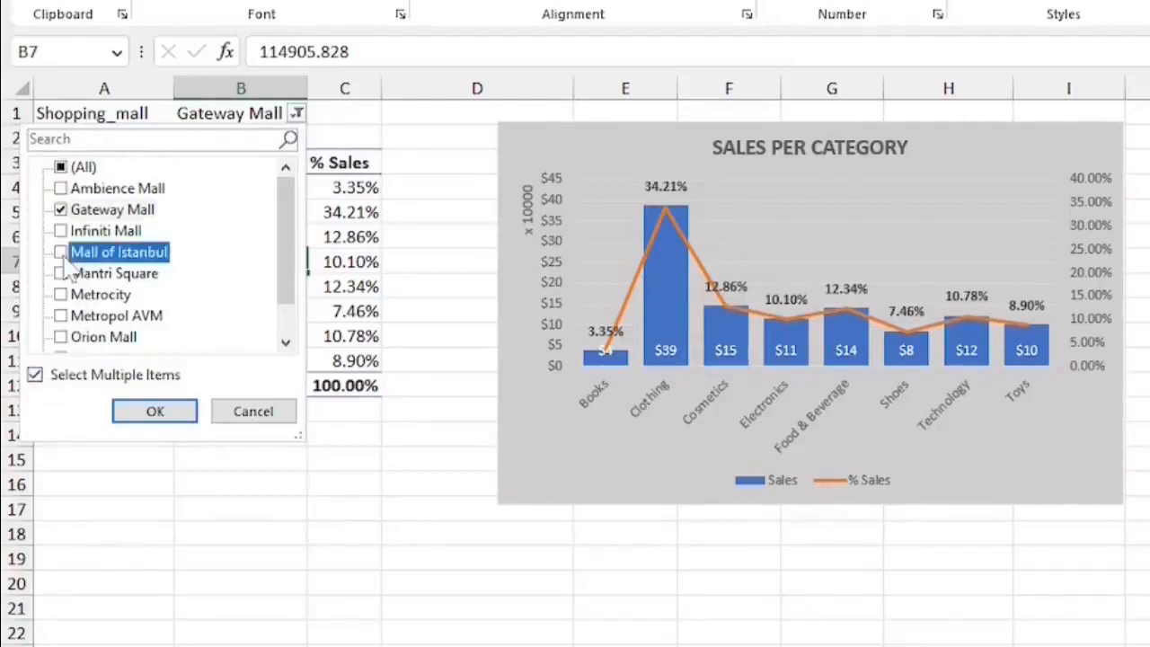
{"action": "left_click", "coordinate": [60, 296]}
{"action": "left_click", "coordinate": [74, 296]}
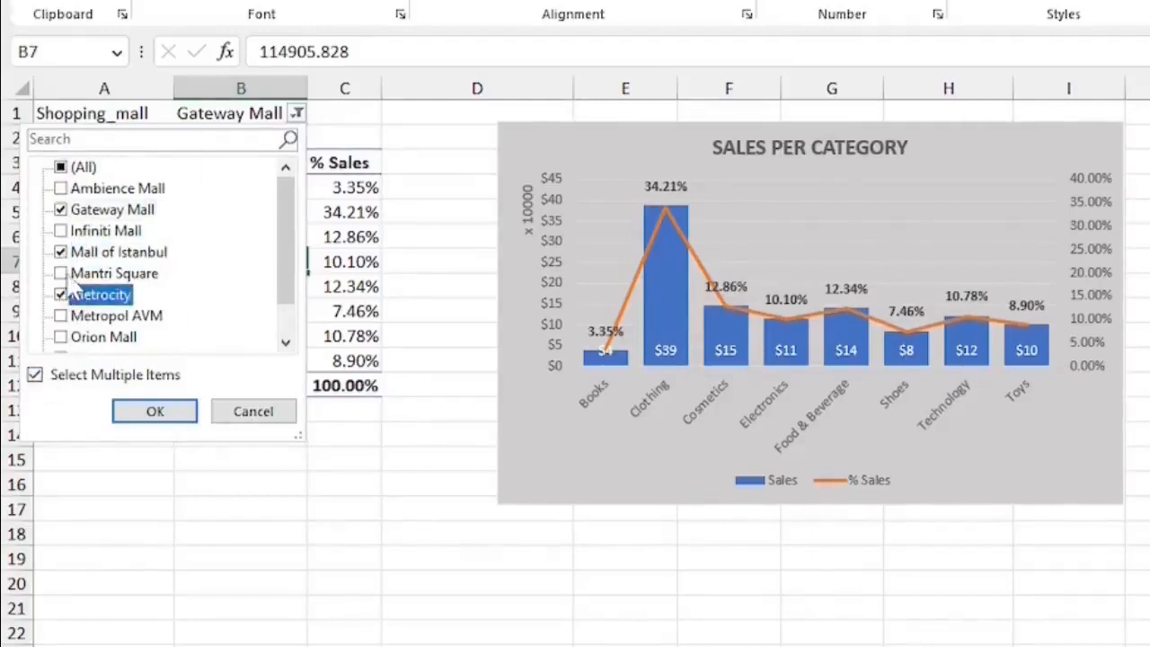
{"action": "left_click", "coordinate": [70, 274]}
{"action": "left_click", "coordinate": [157, 411]}
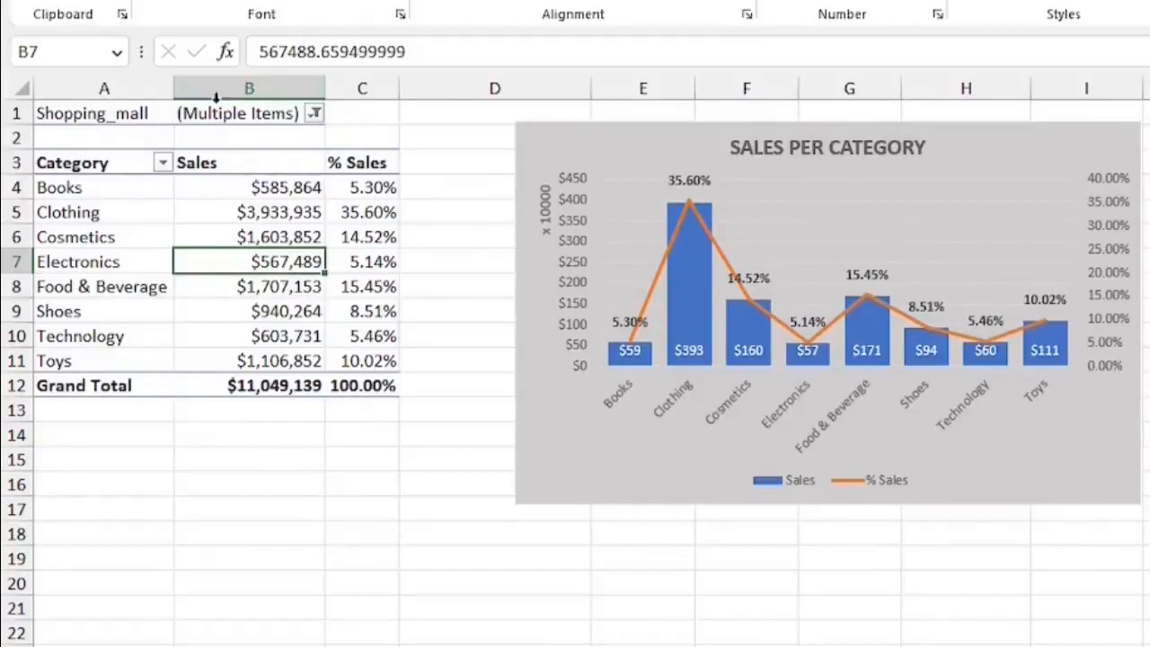
- Reset the Shopping_mall filter to include all malls
{"action": "left_click", "coordinate": [314, 114]}
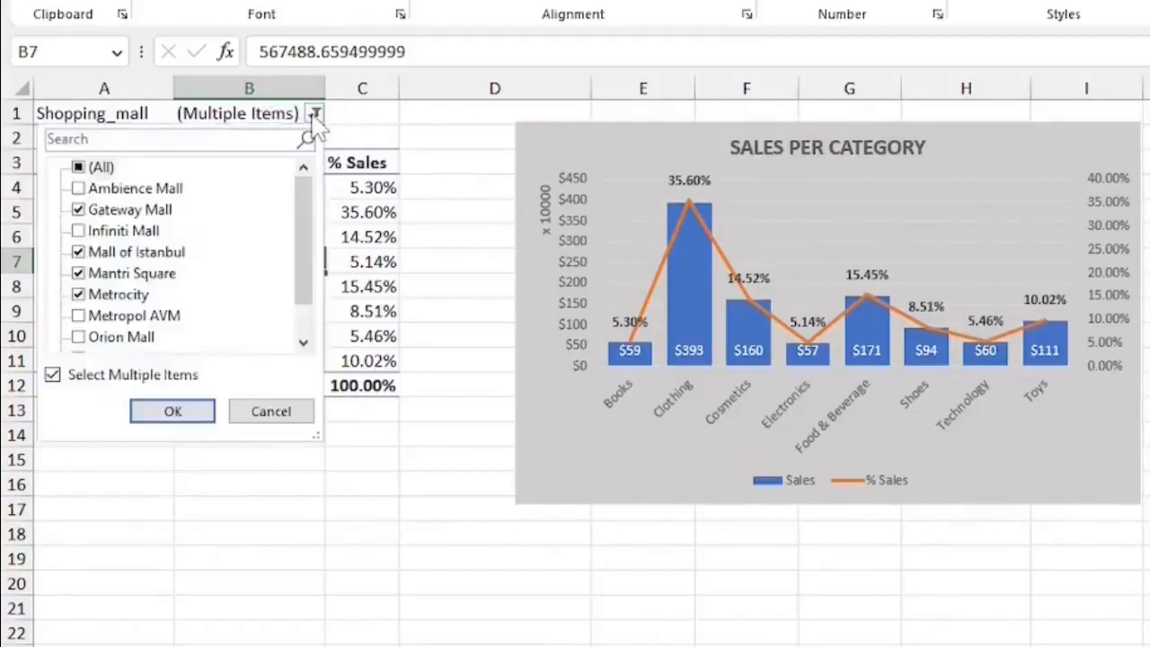
{"action": "left_click", "coordinate": [78, 168]}
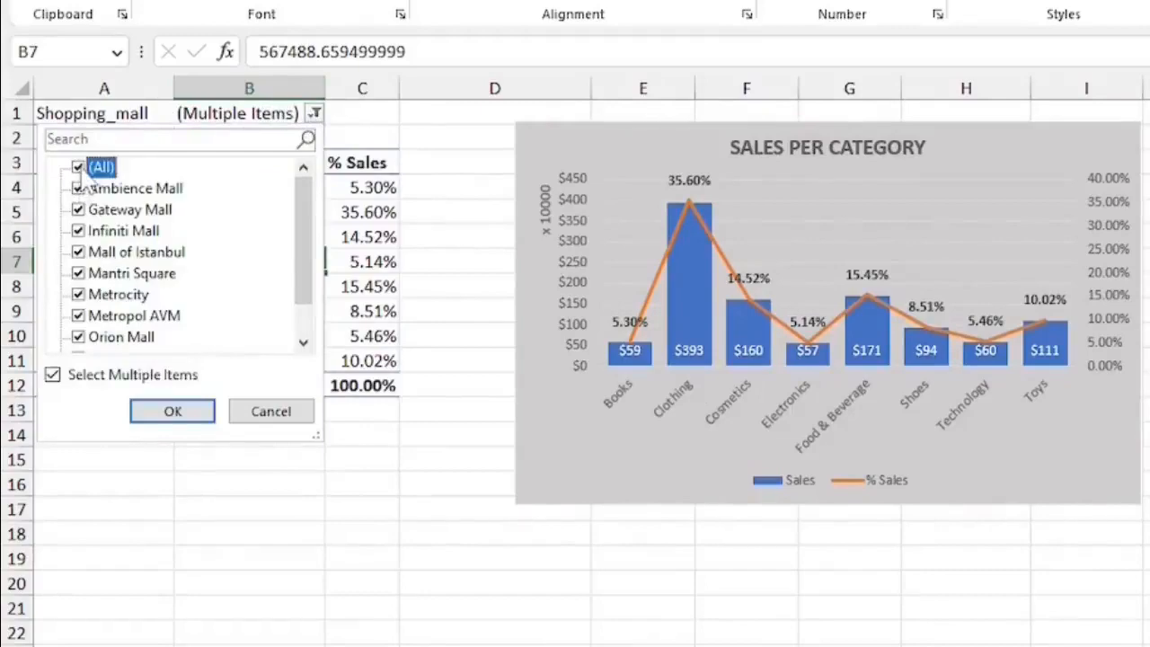
{"action": "left_click", "coordinate": [194, 414]}
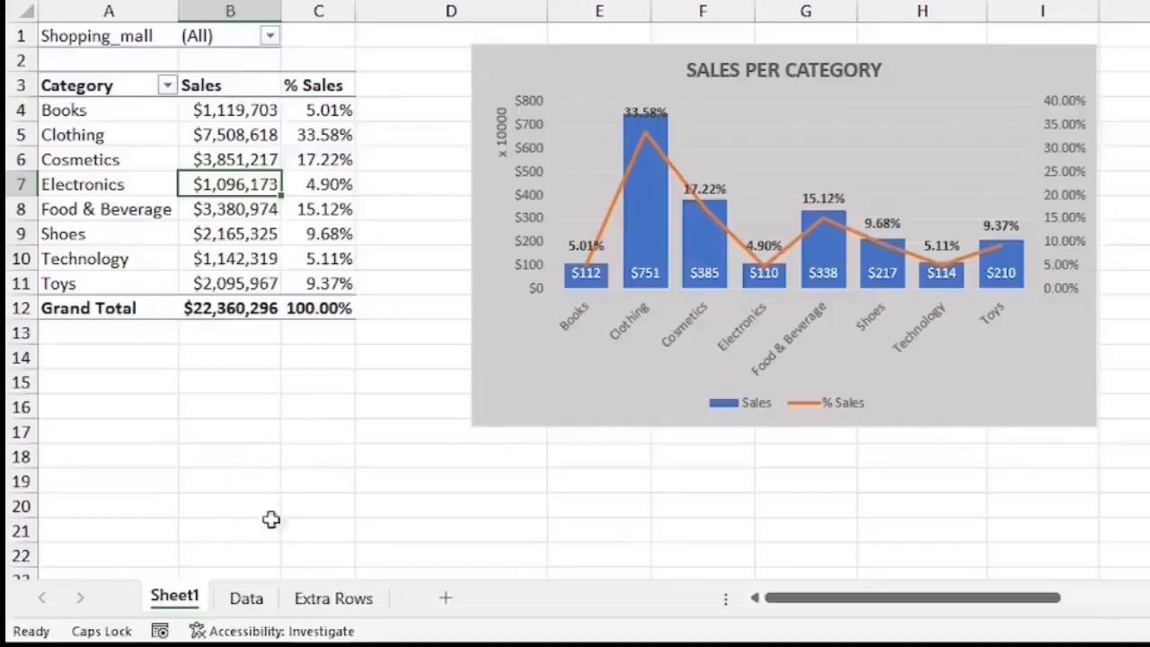
- Examine the source records on the Data sheet, down to the last row of the table and the empty rows below it
{"action": "left_click", "coordinate": [245, 599]}
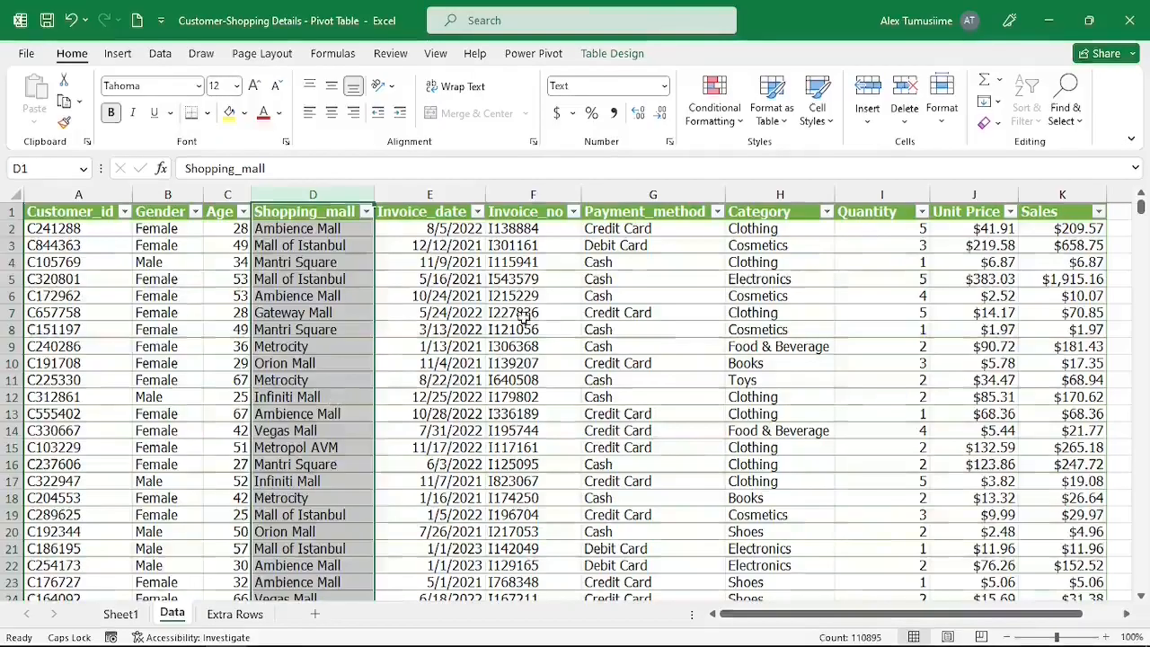
{"action": "left_click", "coordinate": [526, 316]}
{"action": "scroll", "coordinate": [513, 305], "scroll_direction": "down", "scroll_amount": 9}
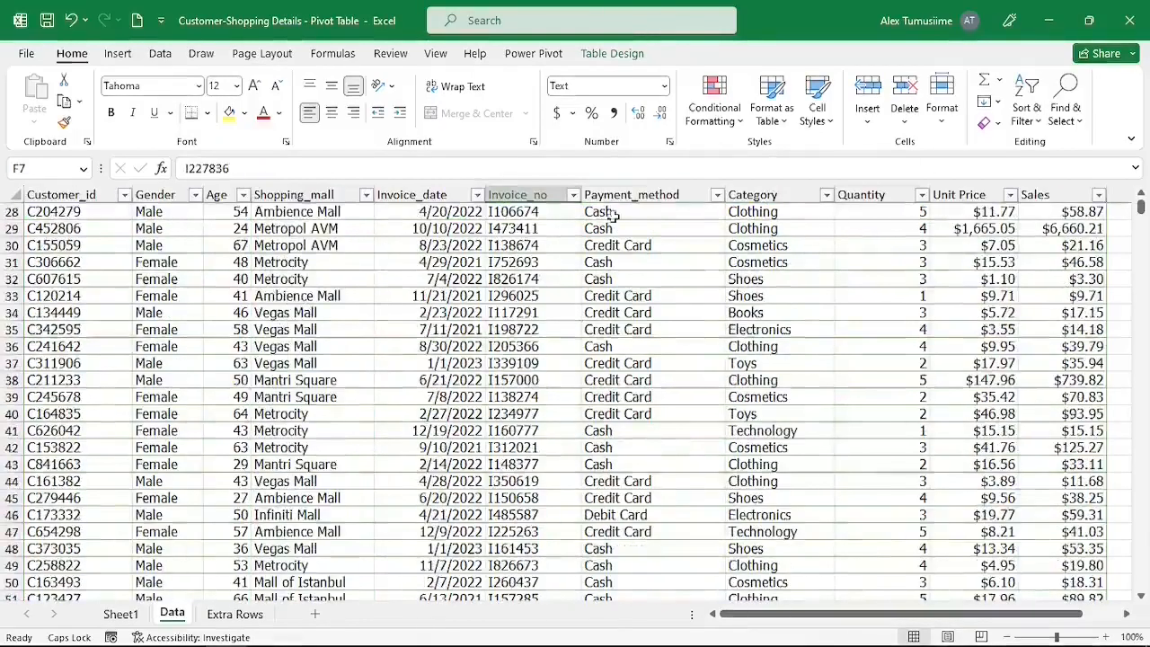
{"action": "scroll", "coordinate": [483, 269], "scroll_direction": "up", "scroll_amount": 6}
{"action": "scroll", "coordinate": [468, 265], "scroll_direction": "up", "scroll_amount": 3}
{"action": "left_click", "coordinate": [305, 228]}
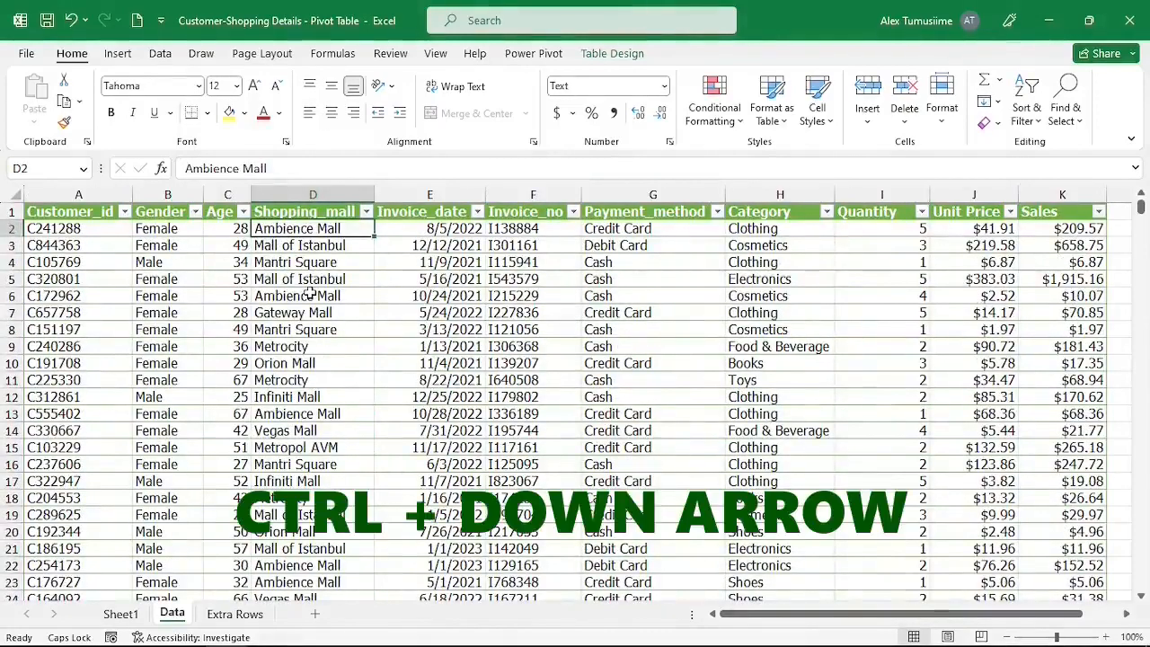
{"action": "key", "text": "ctrl+Down"}
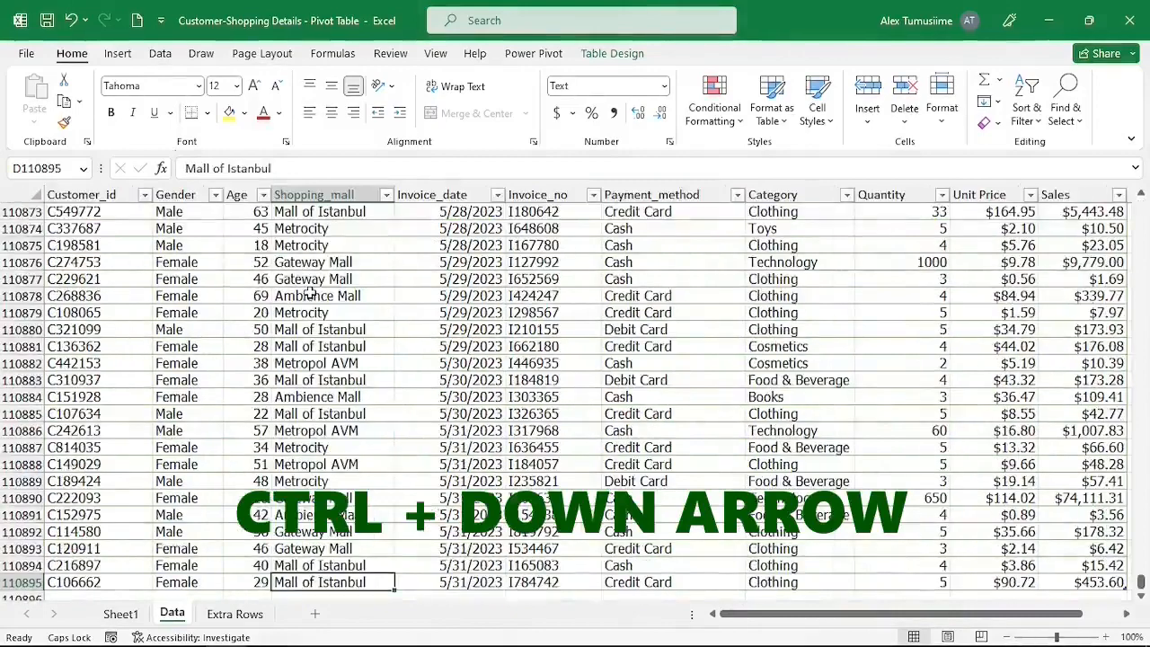
{"action": "scroll", "coordinate": [407, 379], "scroll_direction": "down", "scroll_amount": 2}
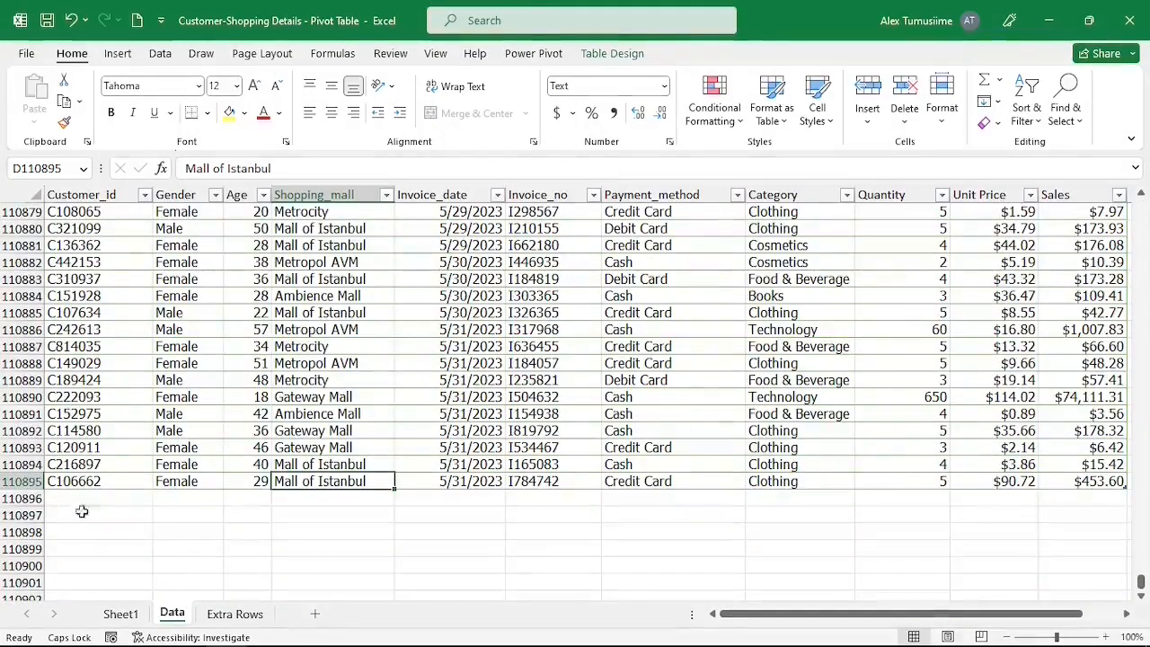
- Copy the three records below the header row on the Extra Rows sheet
{"action": "left_click", "coordinate": [234, 614]}
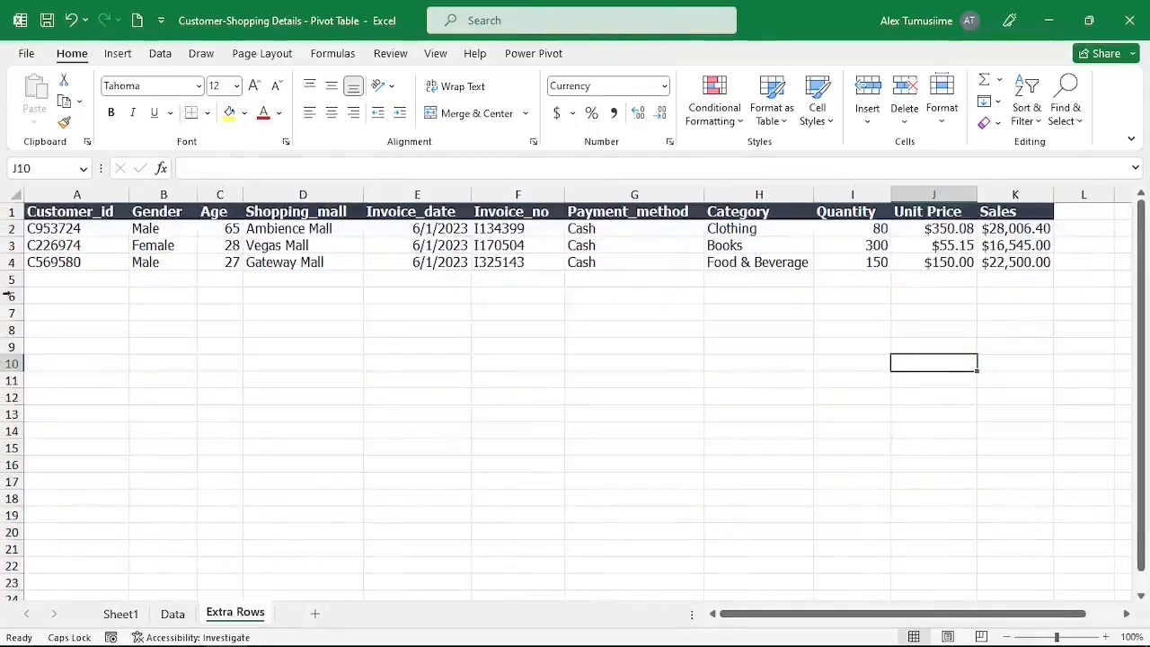
{"action": "left_click", "coordinate": [50, 228]}
{"action": "key", "text": "ctrl+shift+End"}
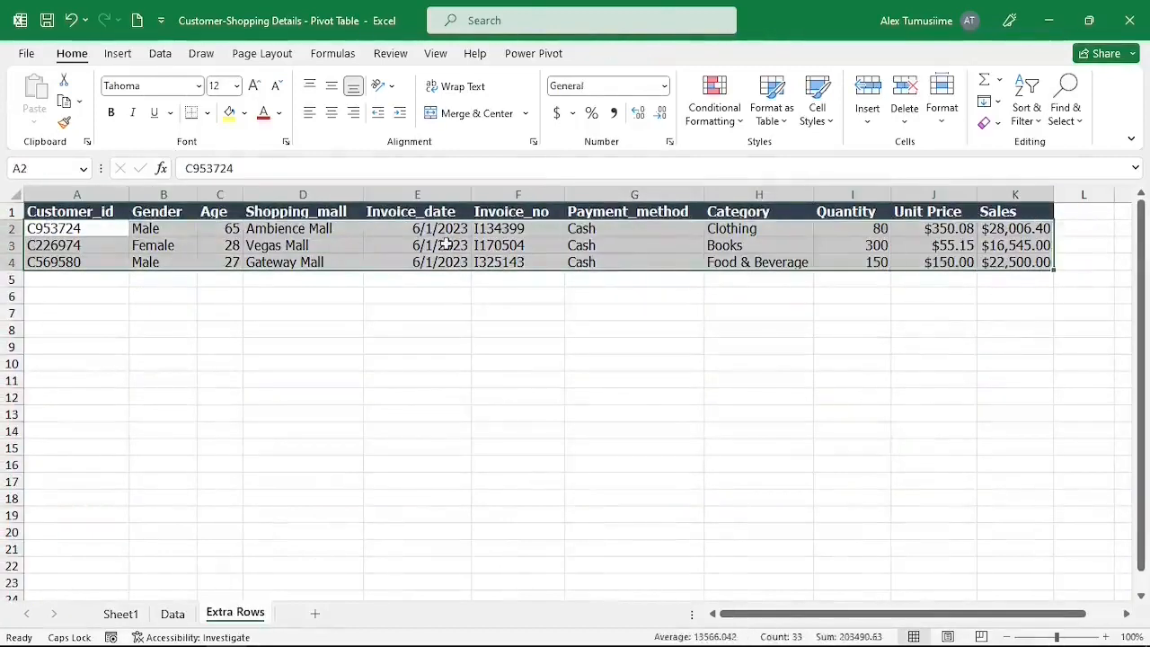
{"action": "right_click", "coordinate": [445, 244]}
{"action": "left_click", "coordinate": [488, 206]}
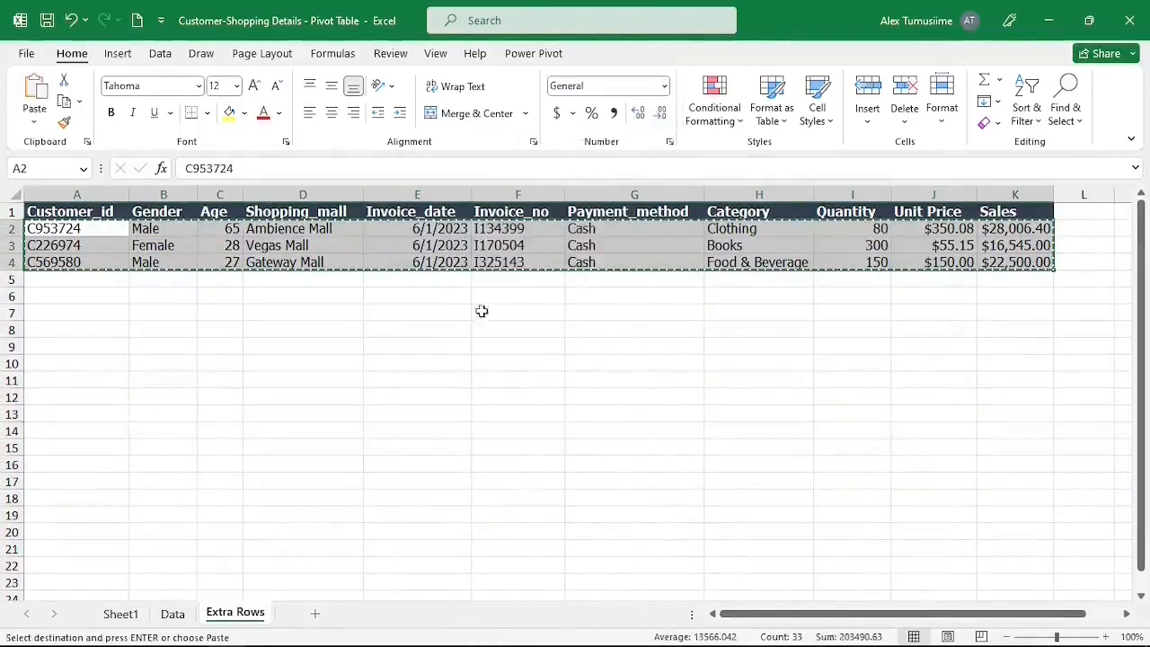
- Paste the copied records as values directly below the last table row on the Data sheet, starting at cell A110896
{"action": "left_click", "coordinate": [184, 614]}
{"action": "scroll", "coordinate": [134, 467], "scroll_direction": "down", "scroll_amount": 7}
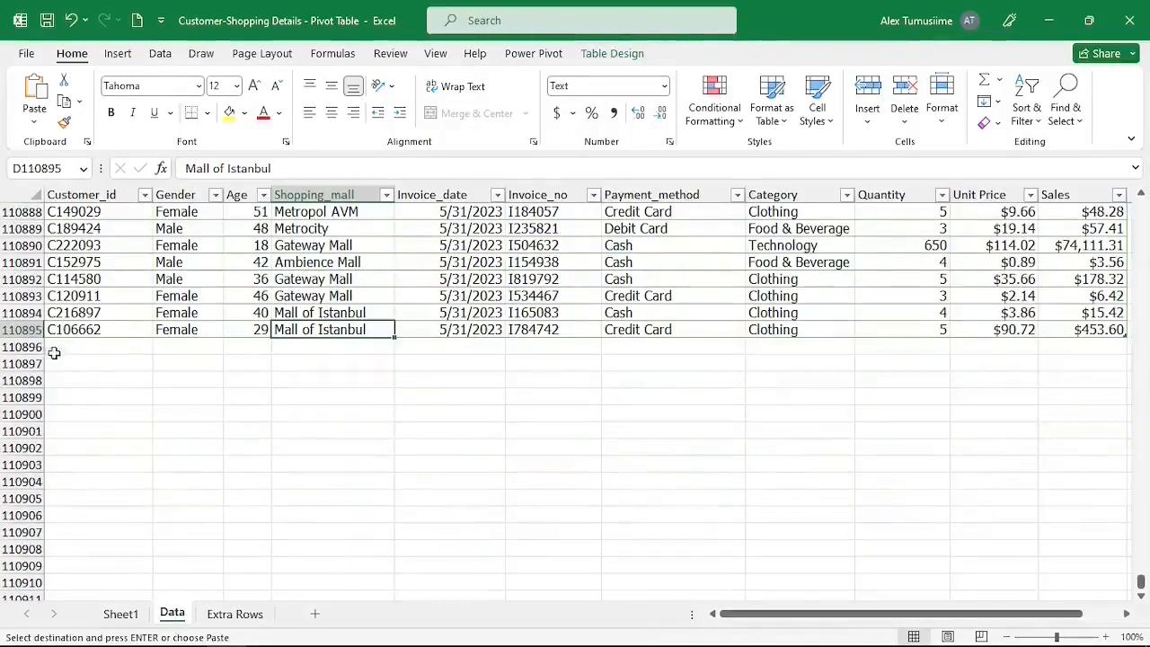
{"action": "left_click", "coordinate": [77, 349]}
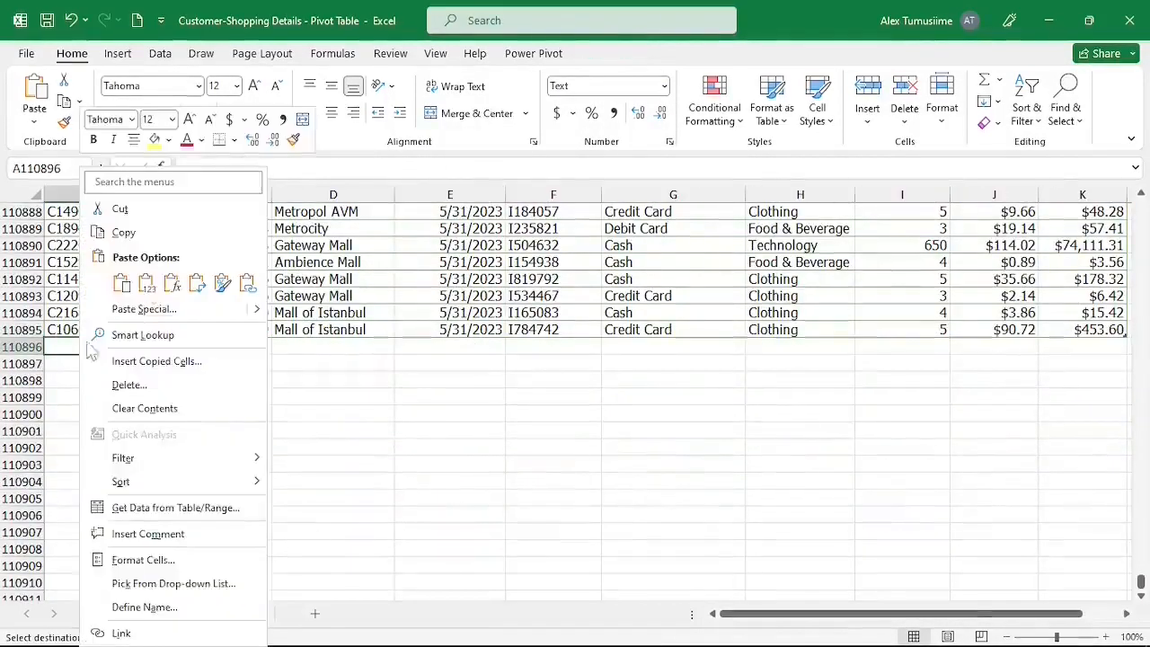
{"action": "right_click", "coordinate": [77, 347]}
{"action": "left_click", "coordinate": [146, 284]}
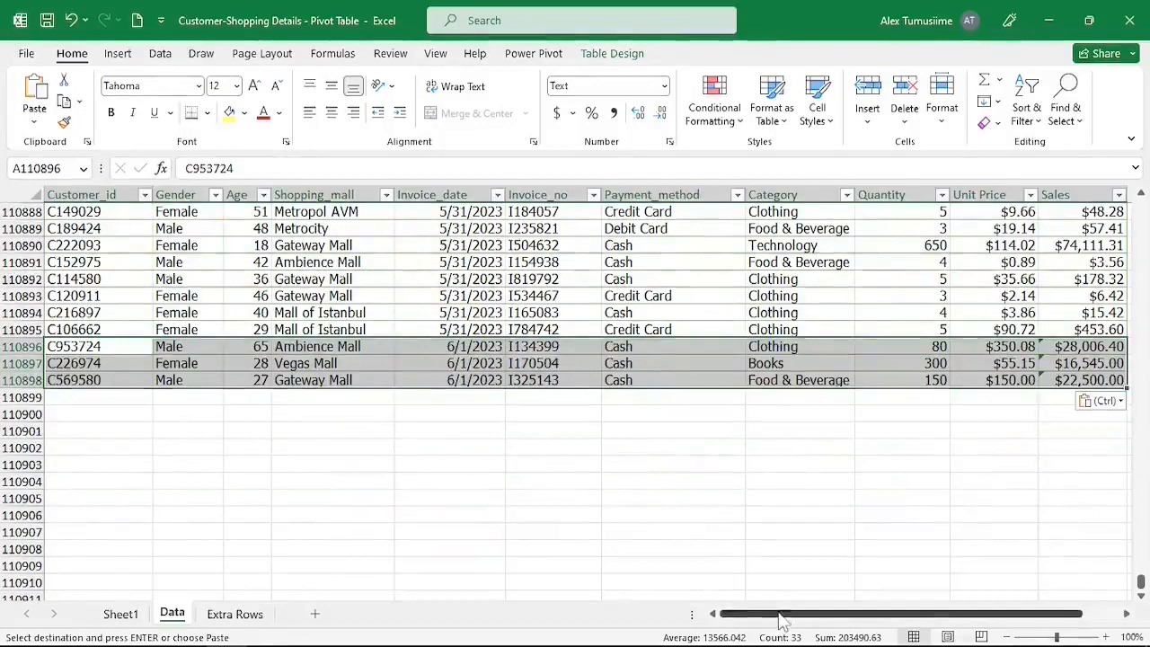
{"action": "left_click_drag", "start_coordinate": [860, 613], "coordinate": [898, 603]}
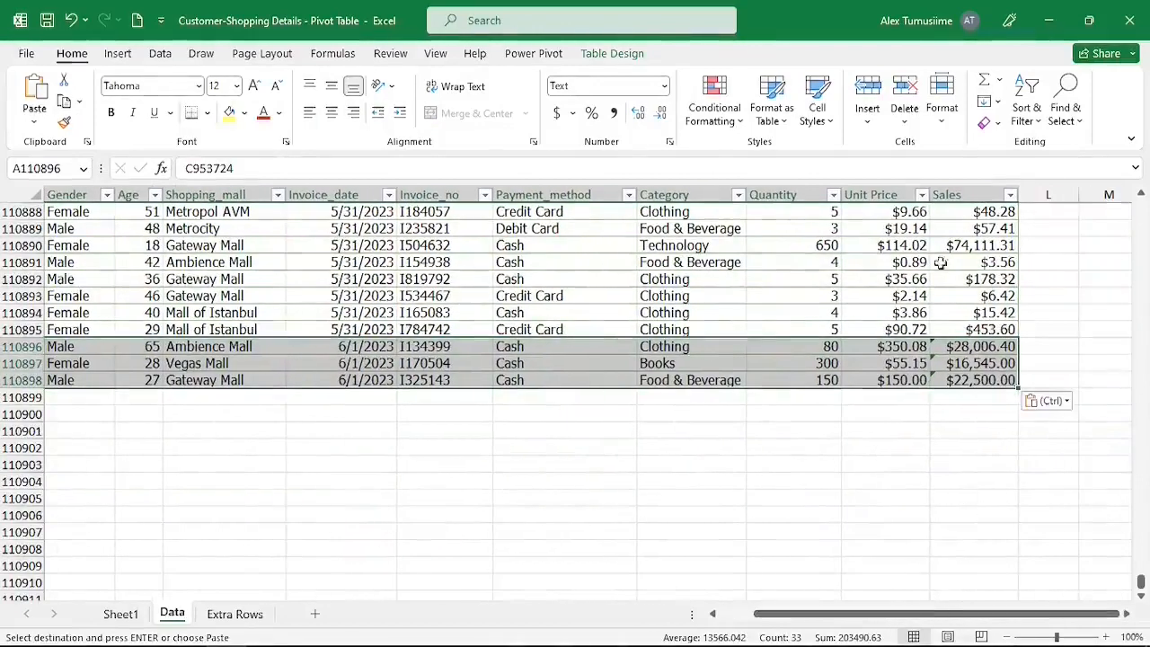
{"action": "left_click", "coordinate": [861, 317]}
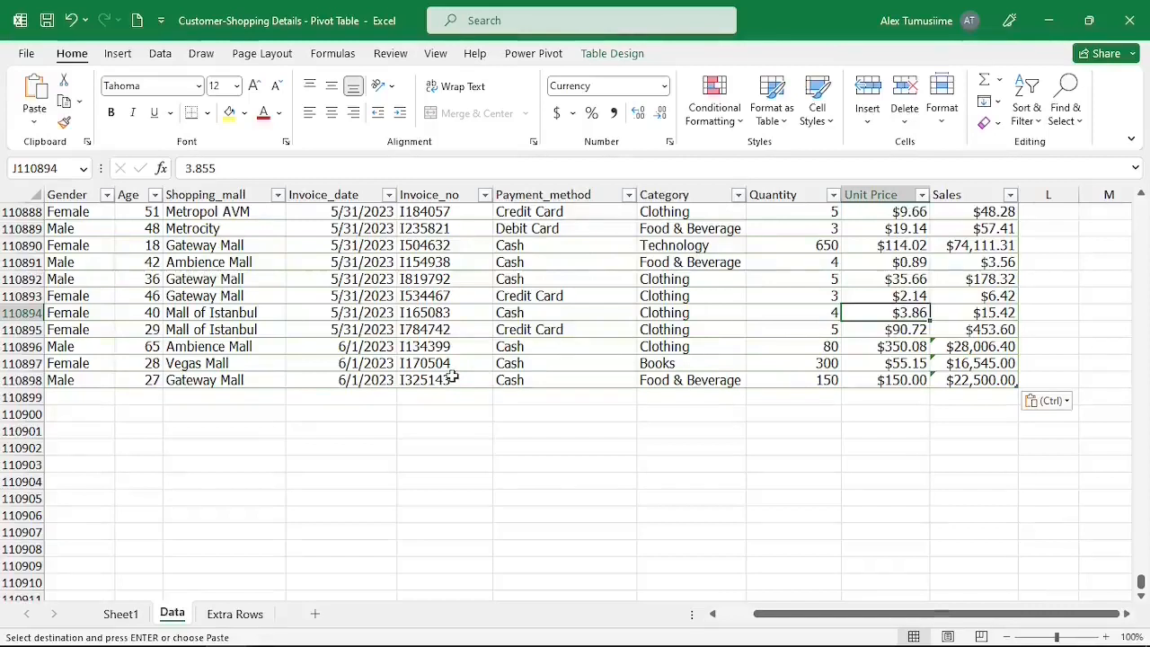
- Refresh the pivot table on Sheet1 to bring in the new source rows
{"action": "left_click", "coordinate": [127, 619]}
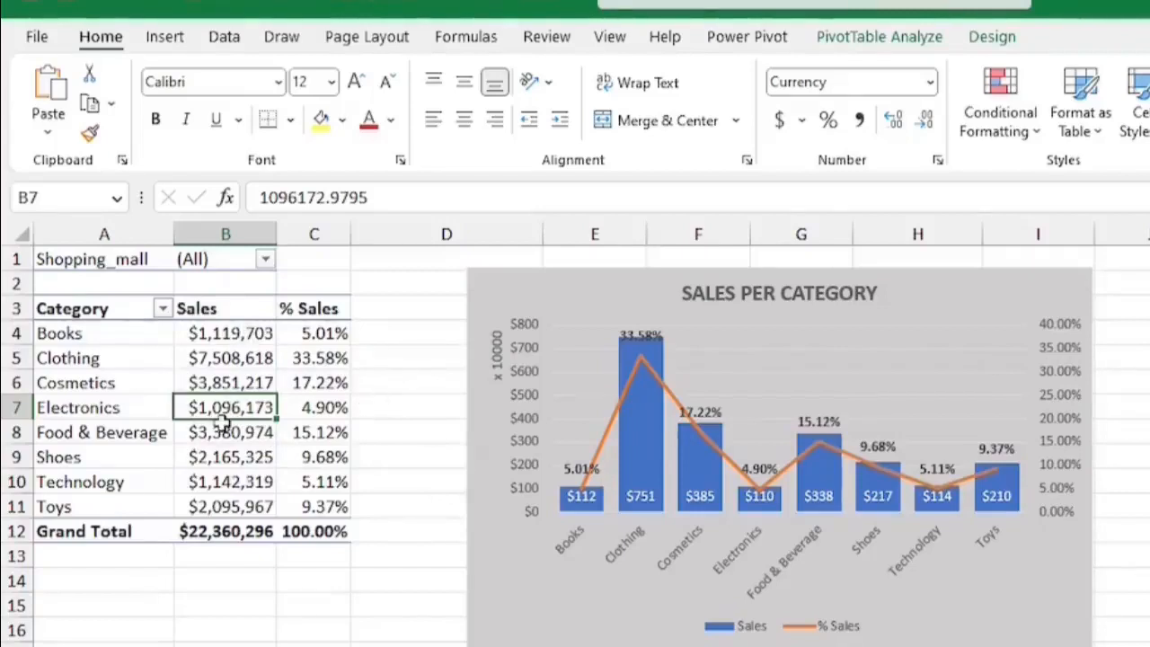
{"action": "left_click", "coordinate": [192, 357]}
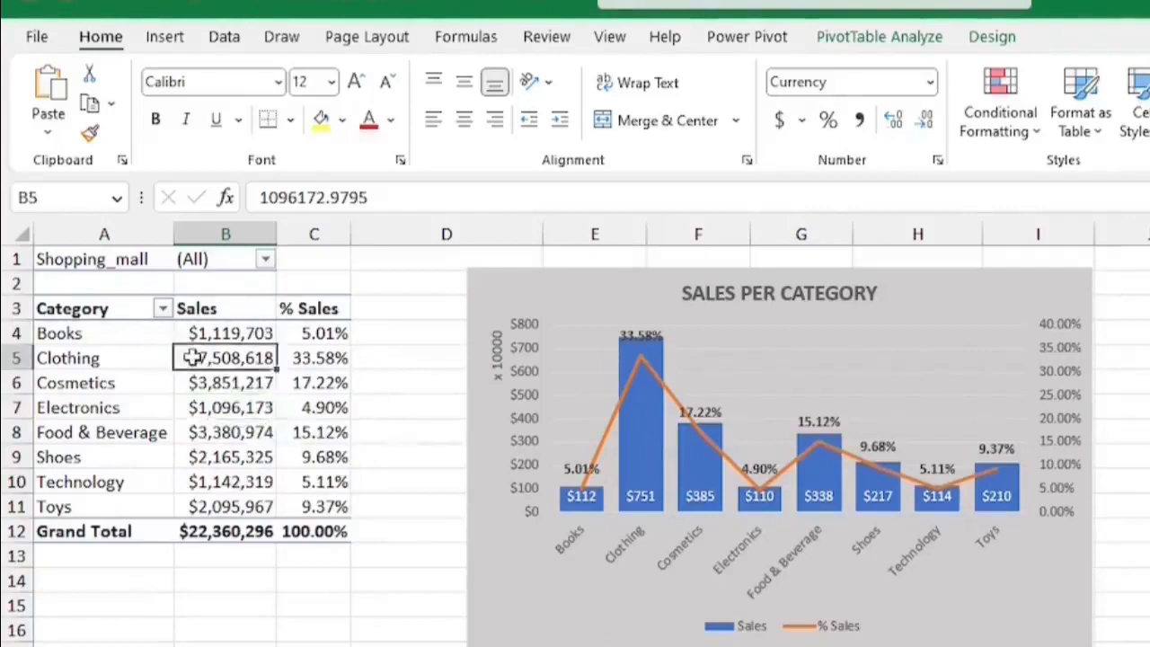
{"action": "right_click", "coordinate": [192, 357]}
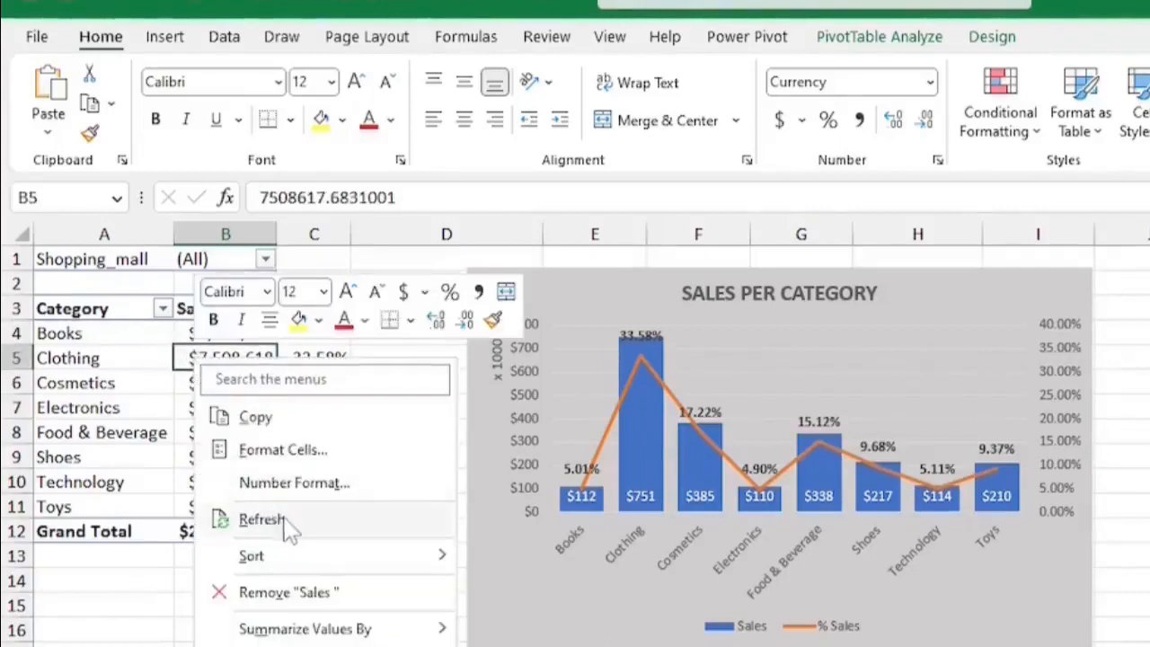
{"action": "left_click", "coordinate": [185, 429]}
{"action": "left_click", "coordinate": [229, 406]}
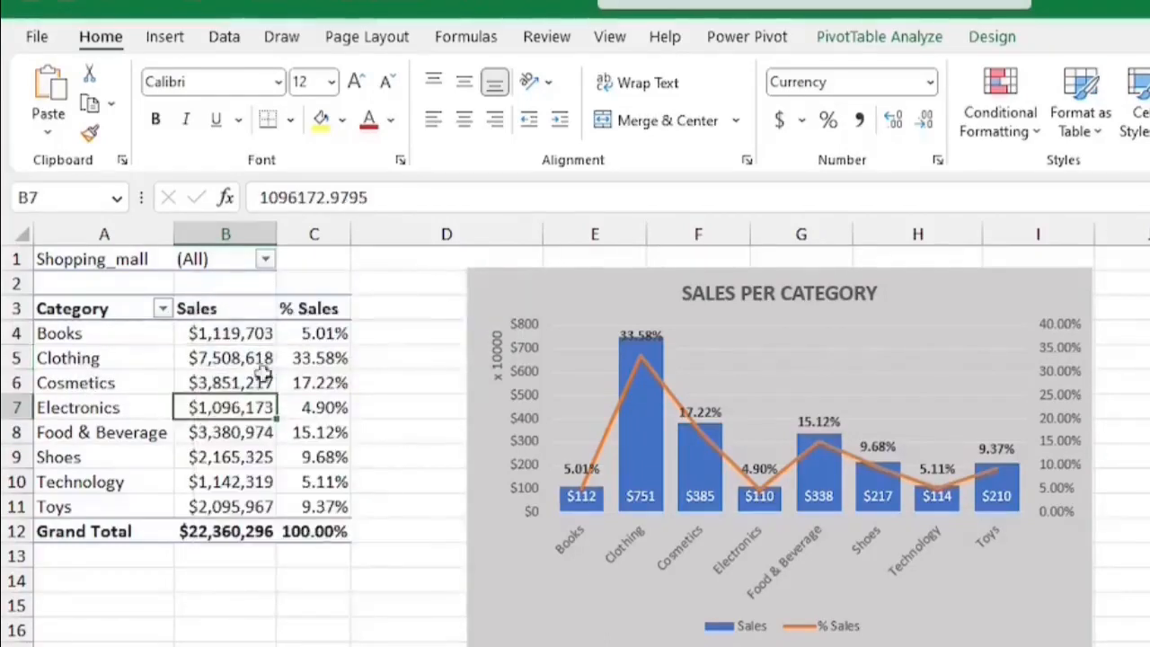
{"action": "left_click", "coordinate": [854, 38]}
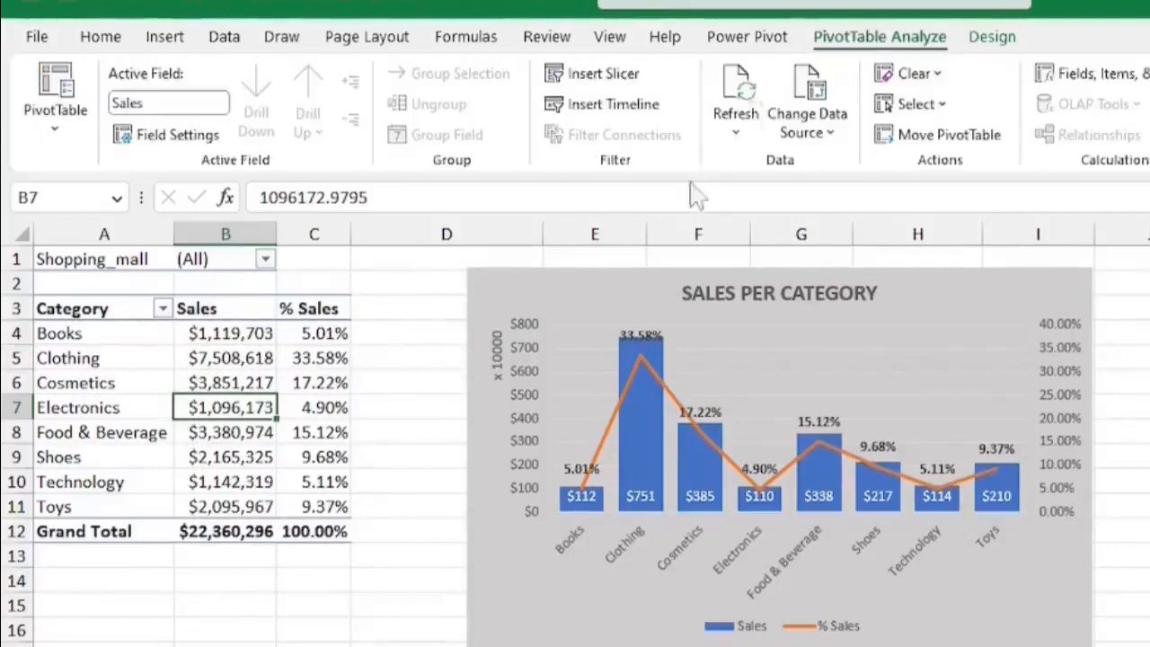
{"action": "left_click", "coordinate": [737, 106]}
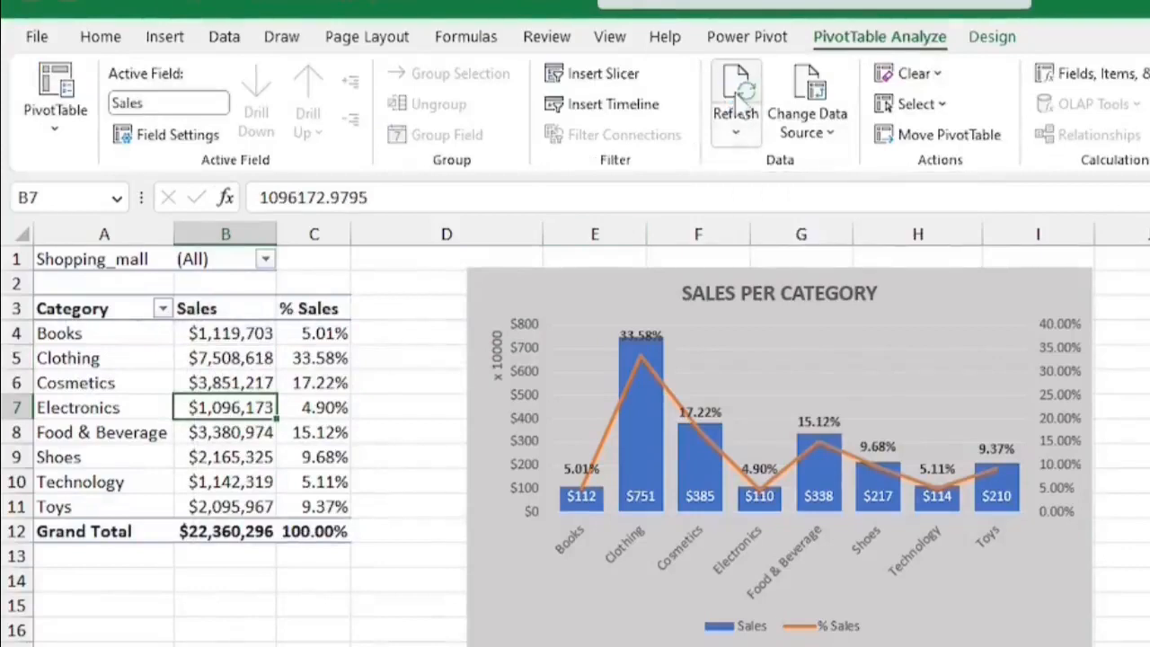